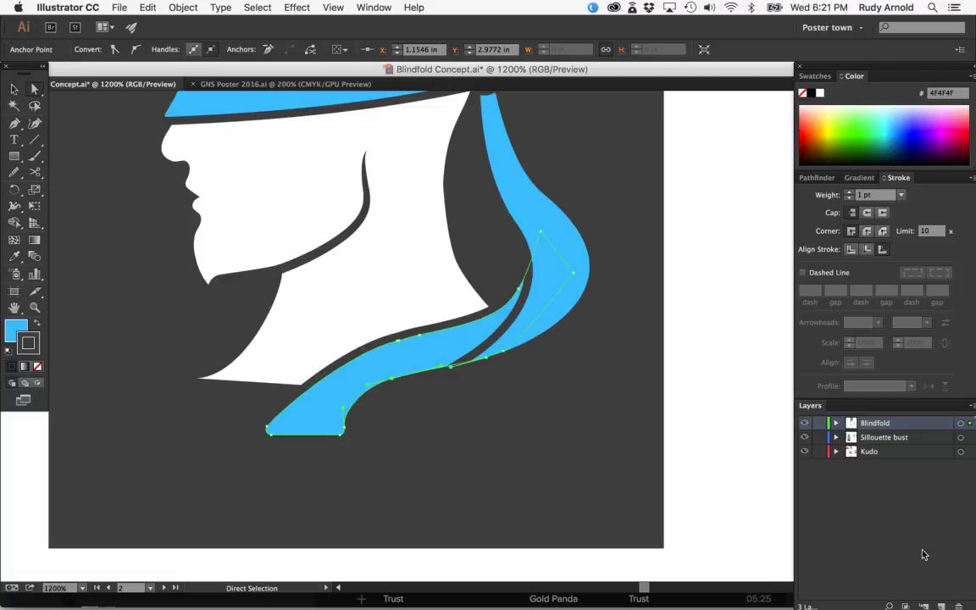
Step: Delete the extra anchor point on the upper edge of the blindfold's lower blue tail
left_click(734, 463)
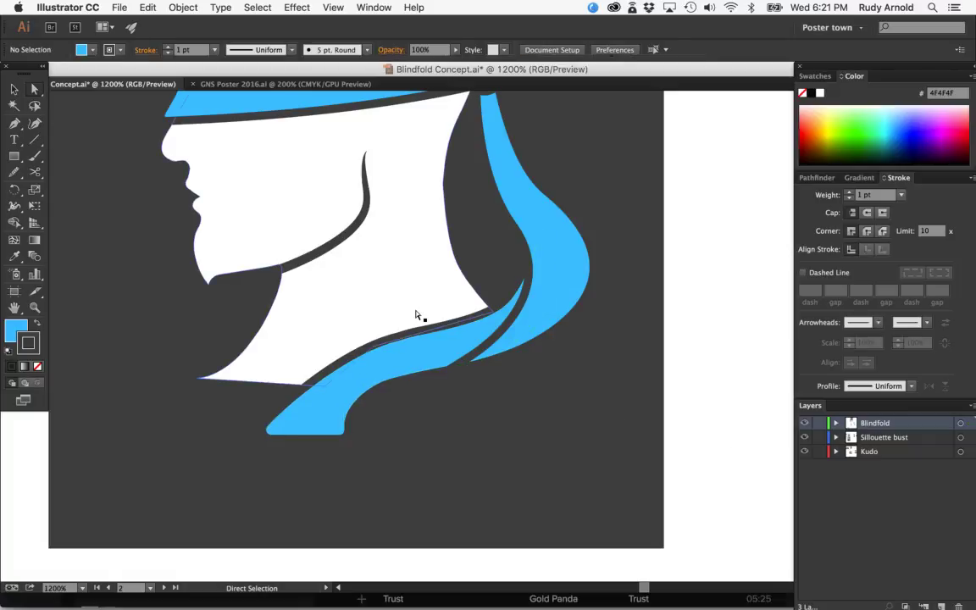
left_click(403, 343)
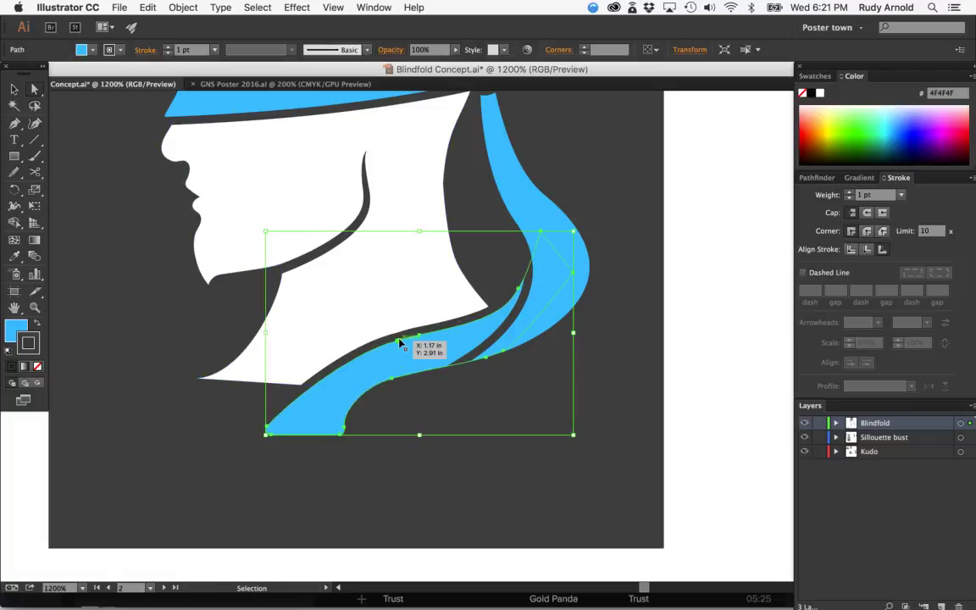
key("super+equal")
key("super+equal")
key("p")
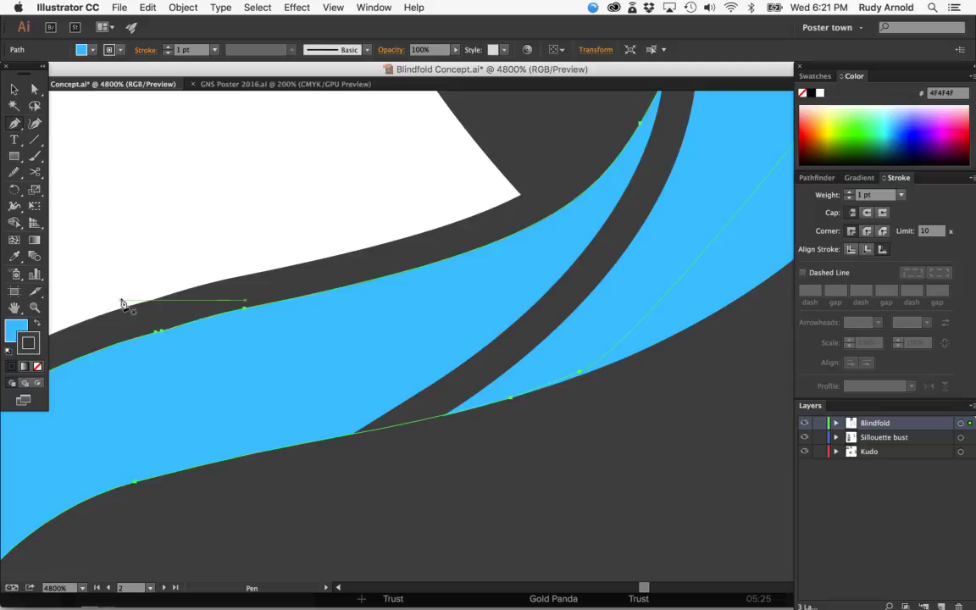
left_click(158, 333)
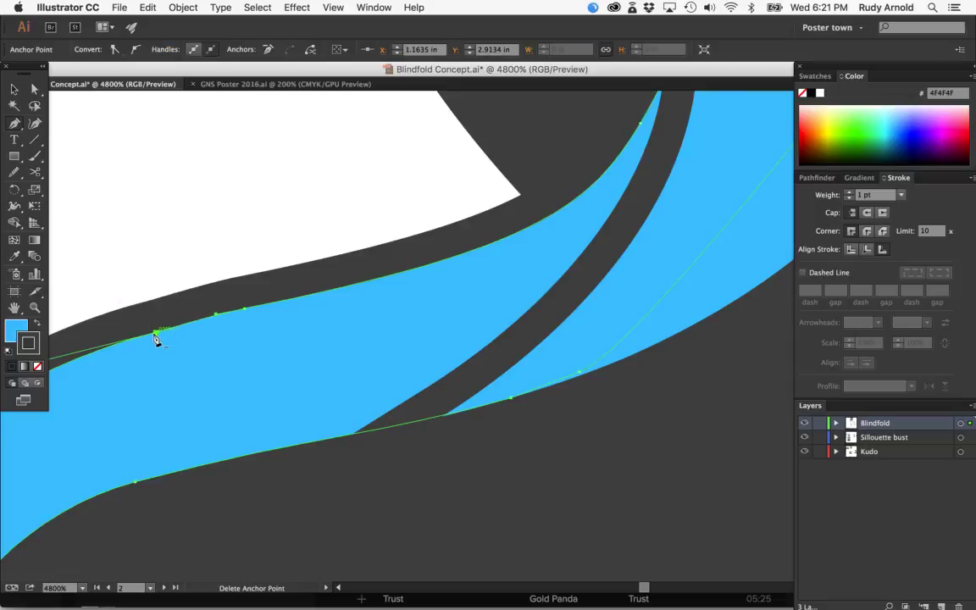
left_click(158, 333)
Step: Extend the handle of the remaining anchor on the lower tail's upper edge to curve it smoothly along the neck
key("super+minus")
key("super+minus")
key("super+minus")
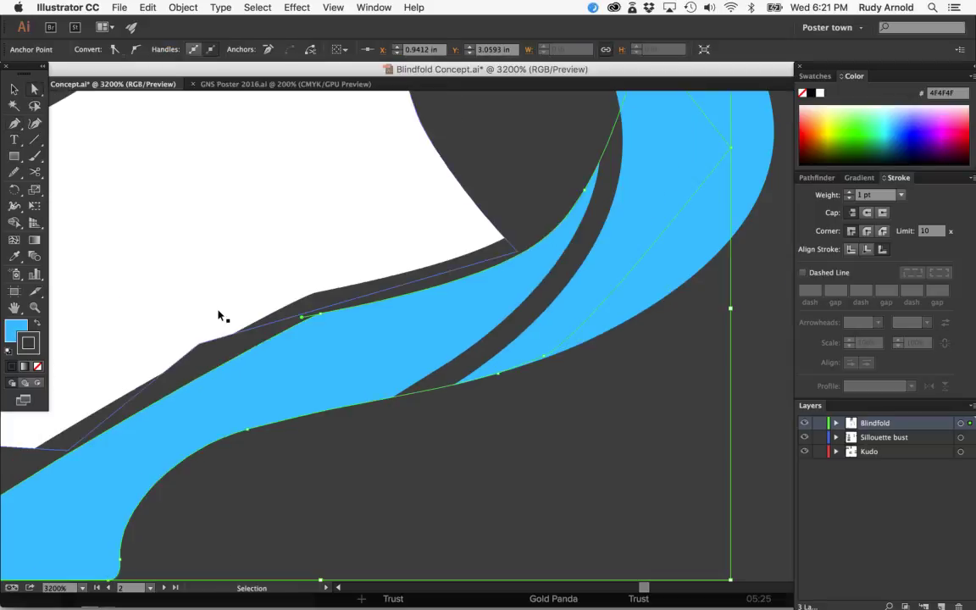
left_click_drag(388, 337, 269, 362)
key("v")
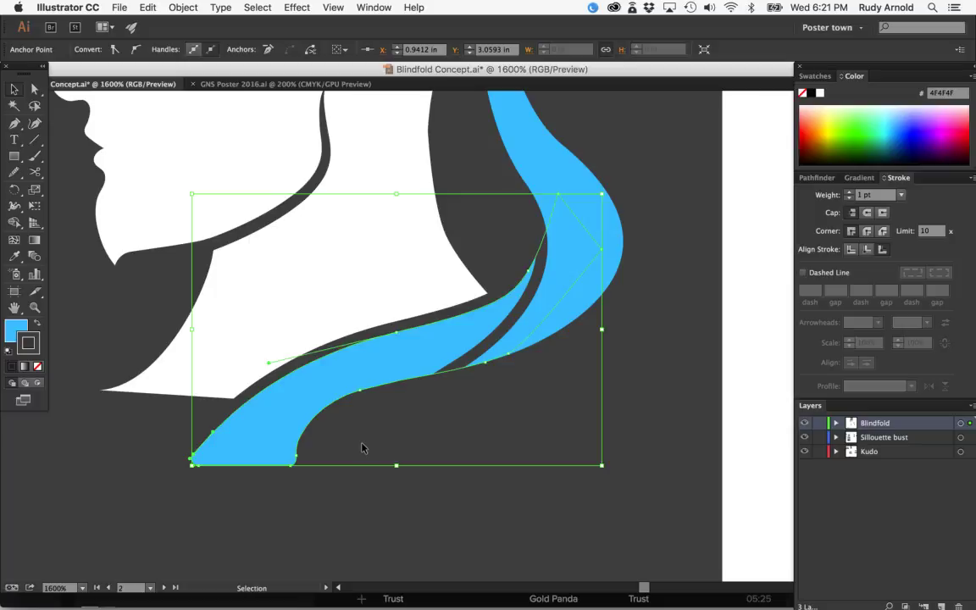
left_click(362, 448)
Step: Move the anchor on the lower tail's underside to about X 1.15 in, Y 2.98 in and fine-tune its curve handle
key("a")
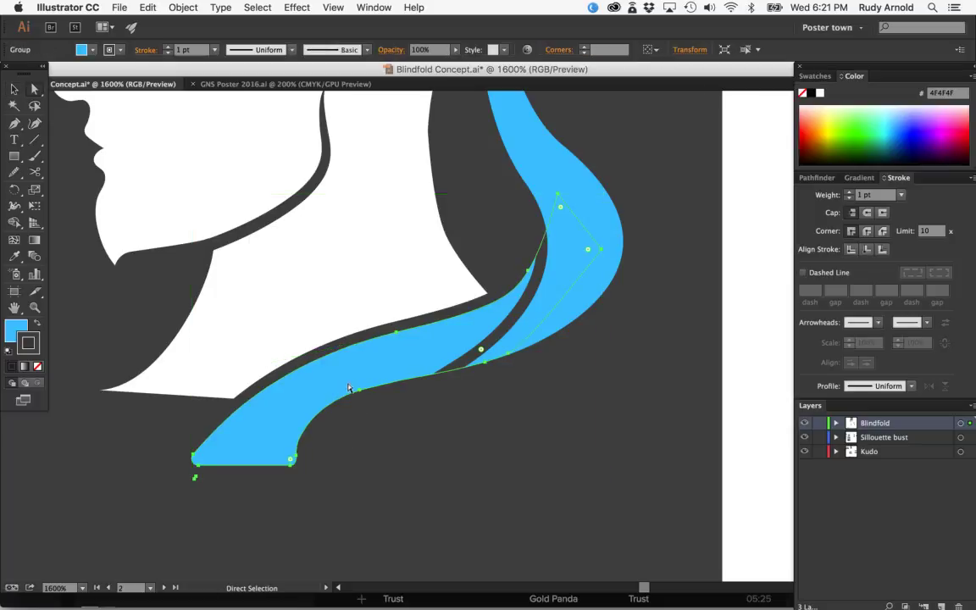
left_click(360, 393)
left_click_drag(360, 393, 359, 396)
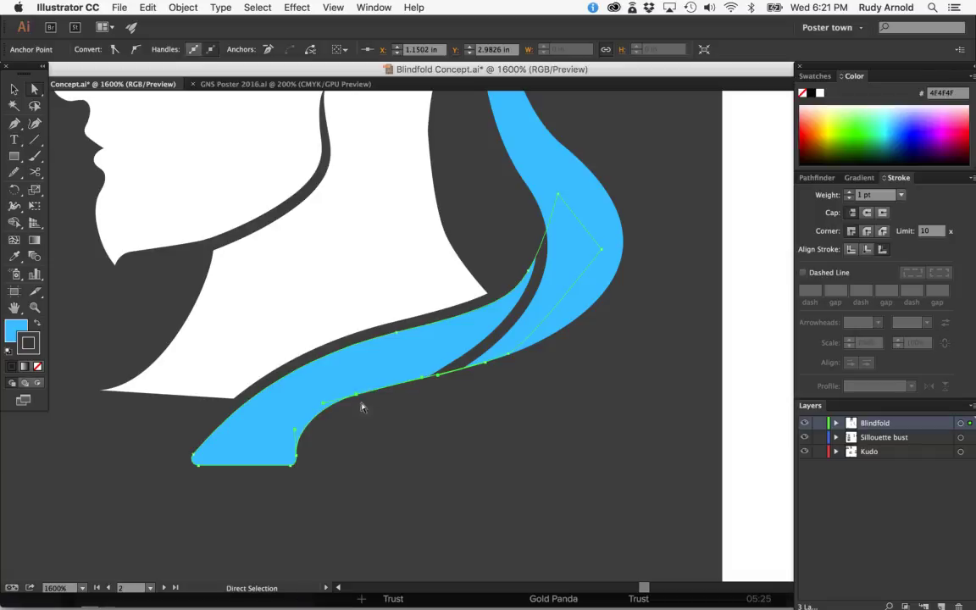
left_click(383, 436)
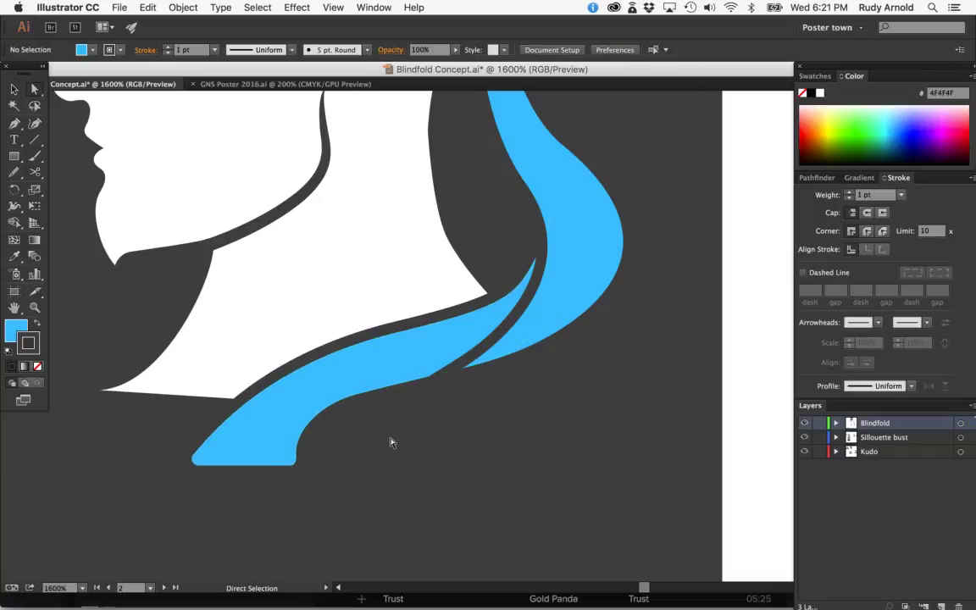
left_click(363, 397)
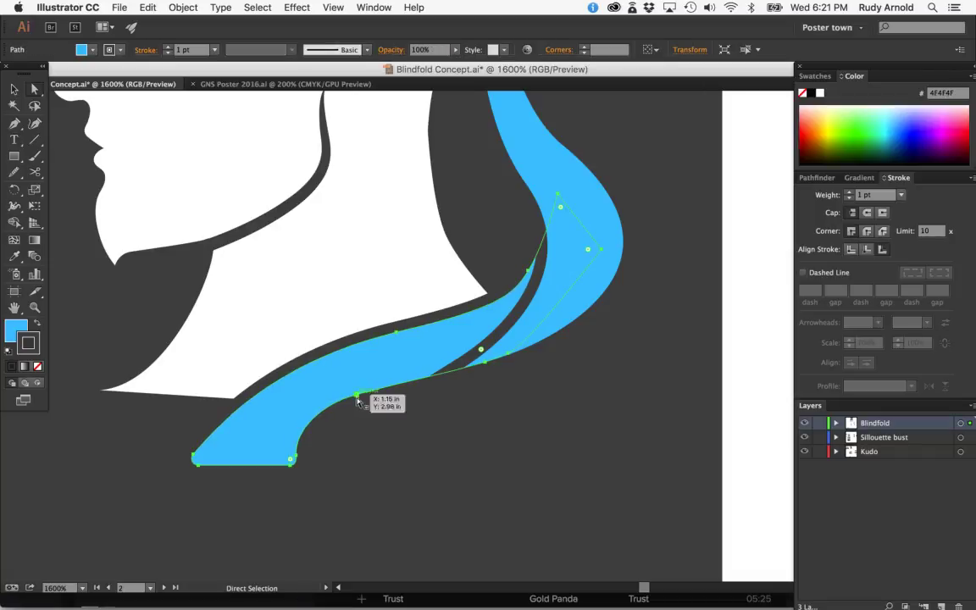
left_click(356, 396)
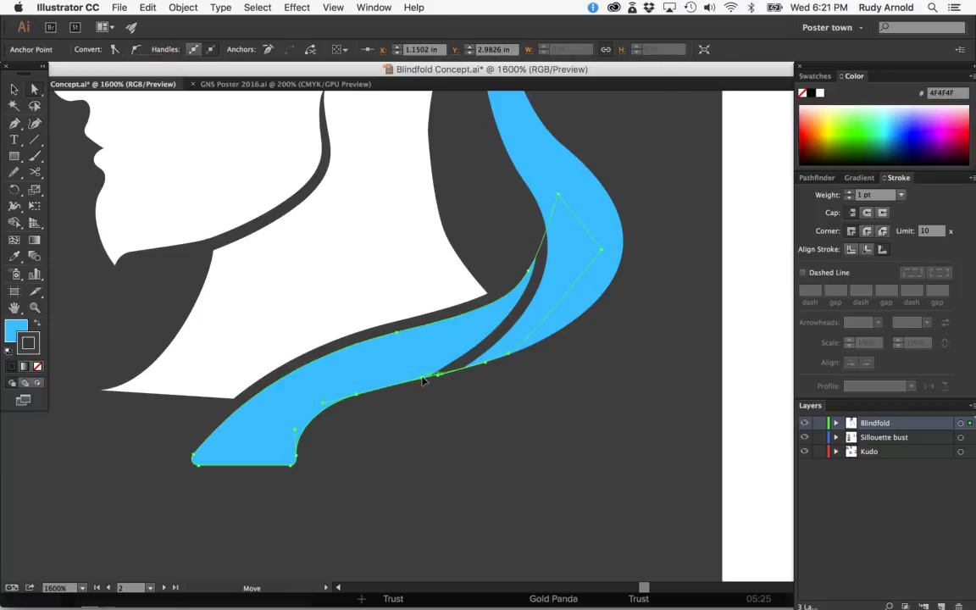
left_click_drag(418, 383, 426, 386)
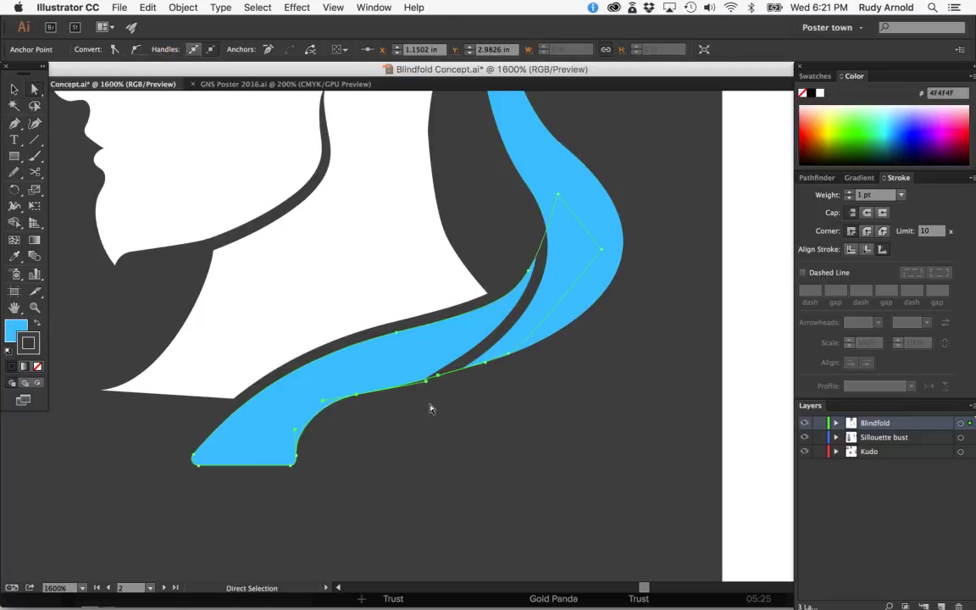
left_click(436, 421)
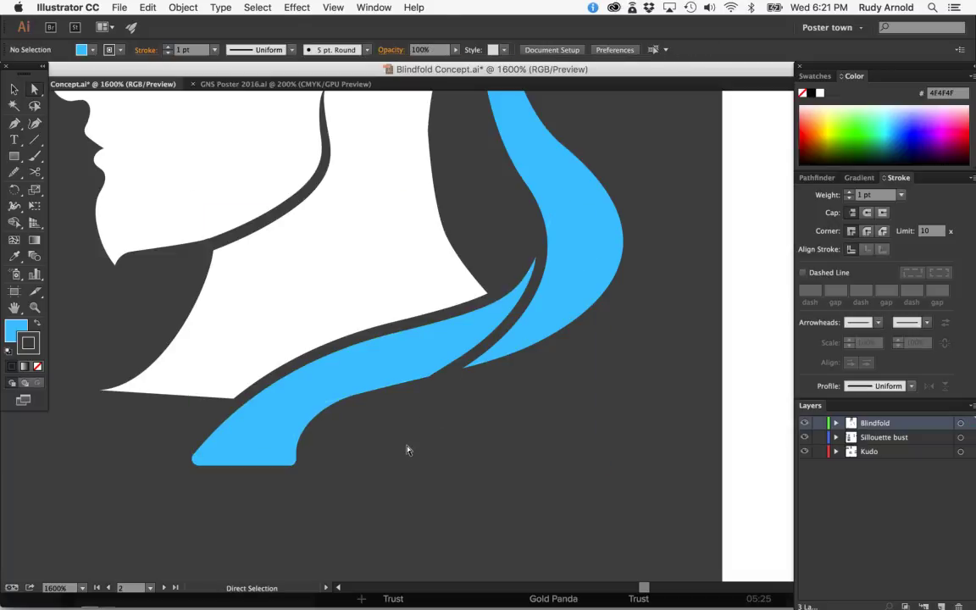
key("super+minus")
key("super+minus")
key("super+minus")
key("super+minus")
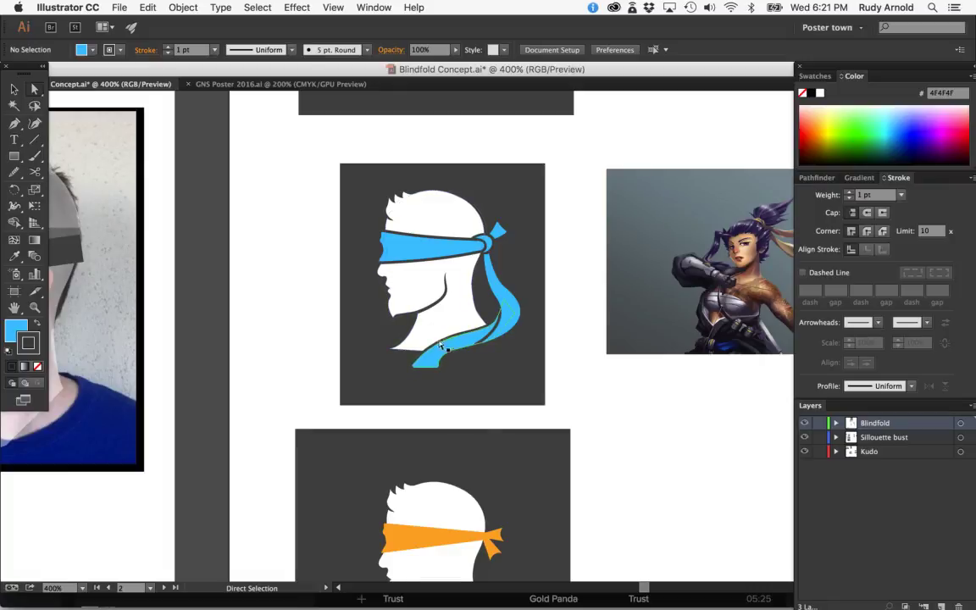
key("super+Tab")
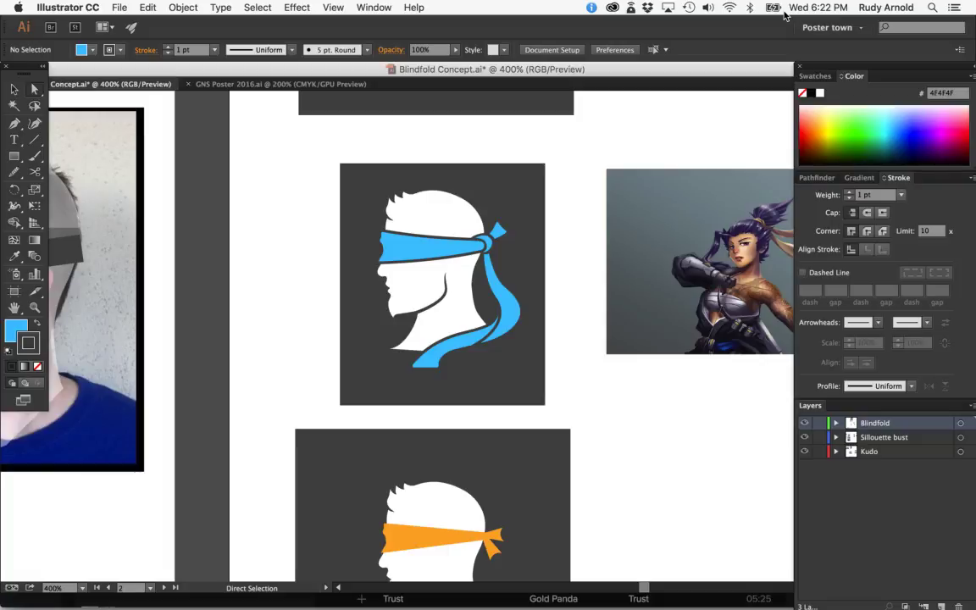
Step: Widen the blue tail's bottom end by moving its corner on the back-of-head side slightly outward
key("super+equal")
key("super+equal")
key("super+equal")
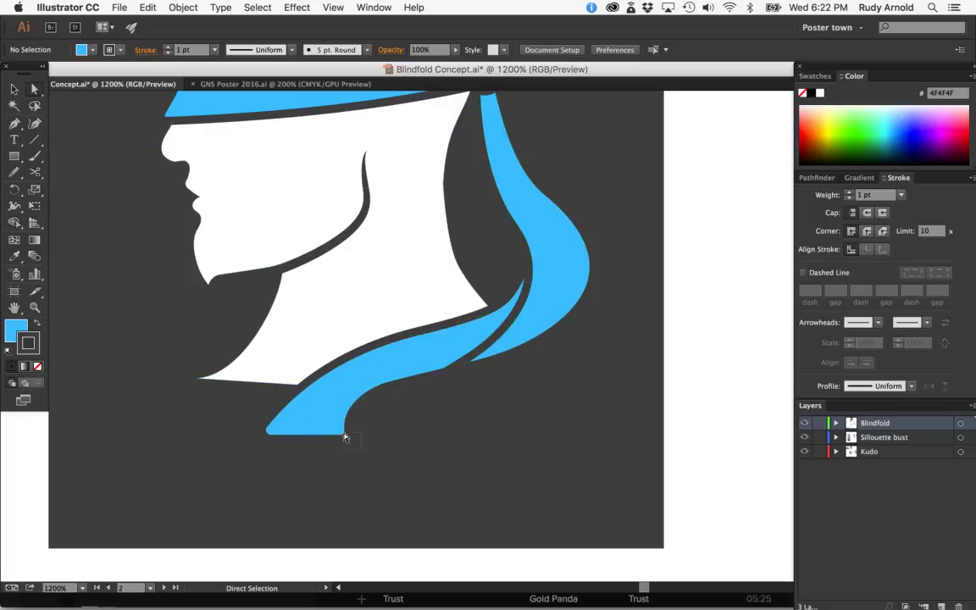
left_click_drag(342, 433, 351, 432)
left_click(389, 435)
Step: Move the tail's underside anchor to about X 1.14 in, Y 2.99 in and undo the last handle adjustment
left_click(391, 385)
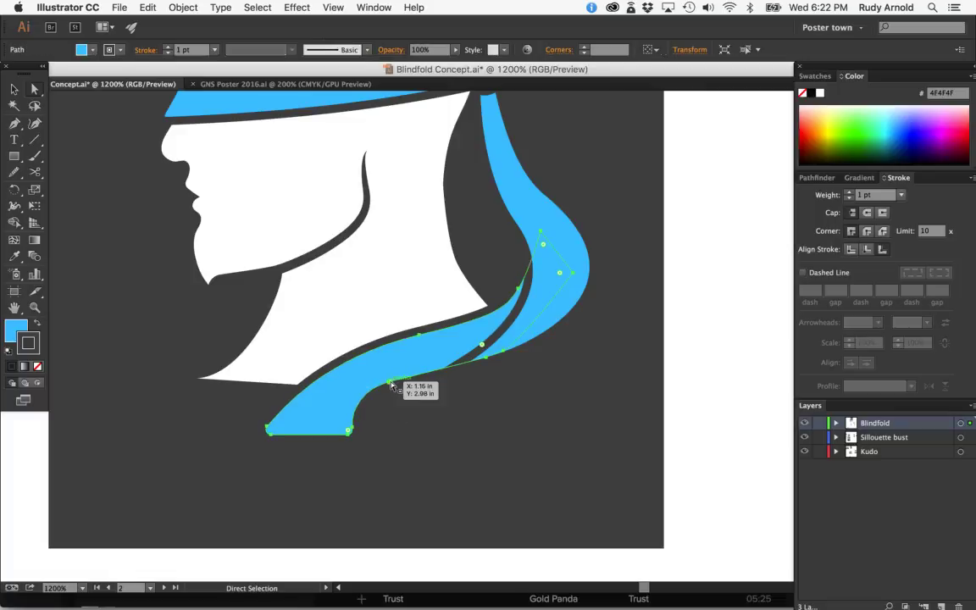
left_click(391, 383)
left_click_drag(390, 383, 424, 380)
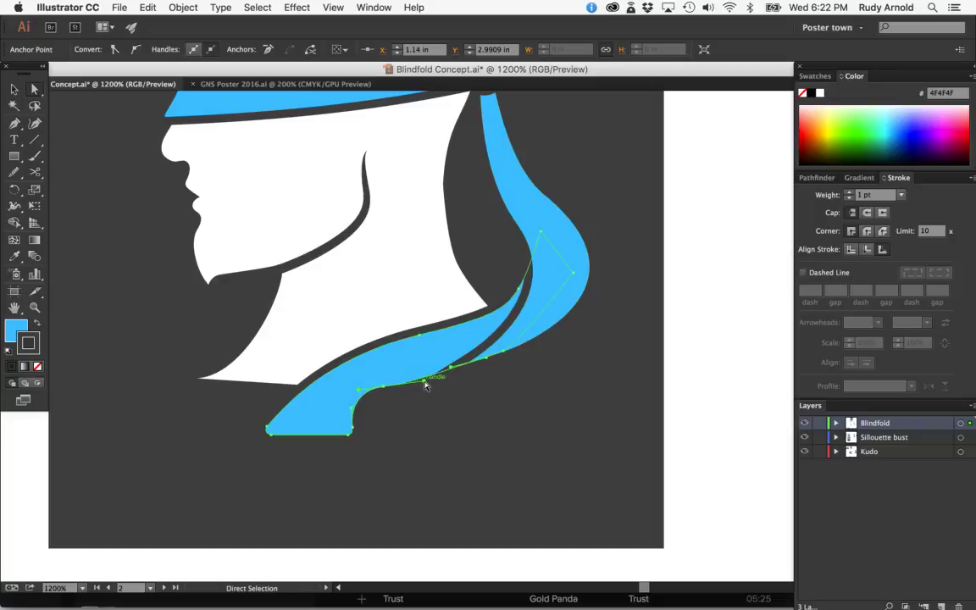
left_click(448, 420)
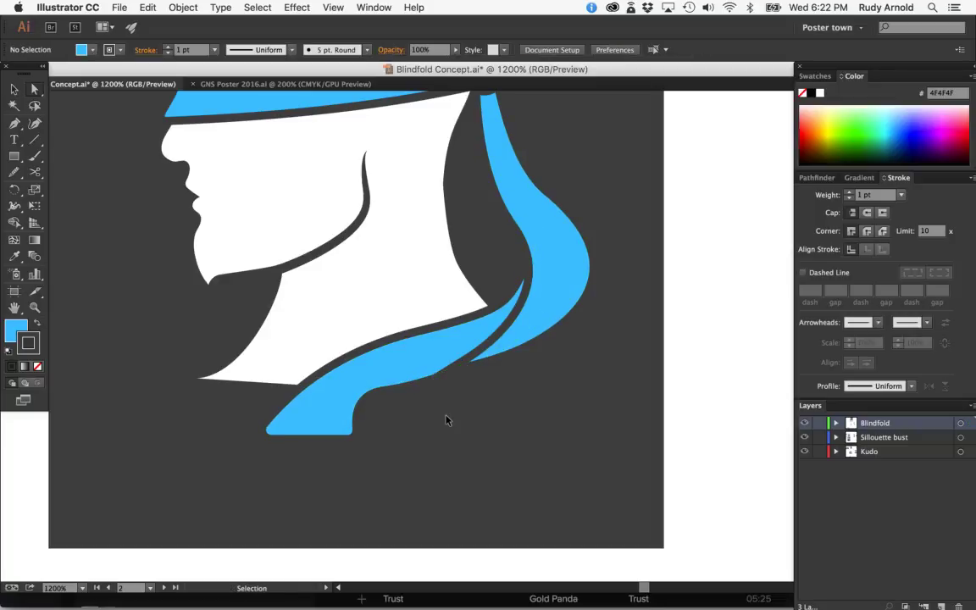
key("super+z")
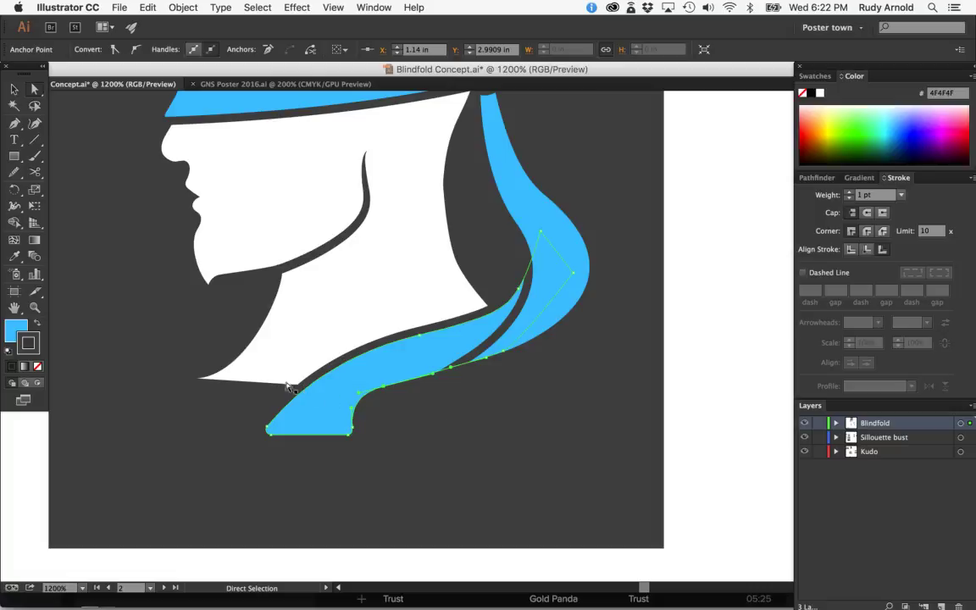
Step: Try to extend the white neck's base by adding an anchor point to its bottom edge and pulling it downward
left_click(224, 379)
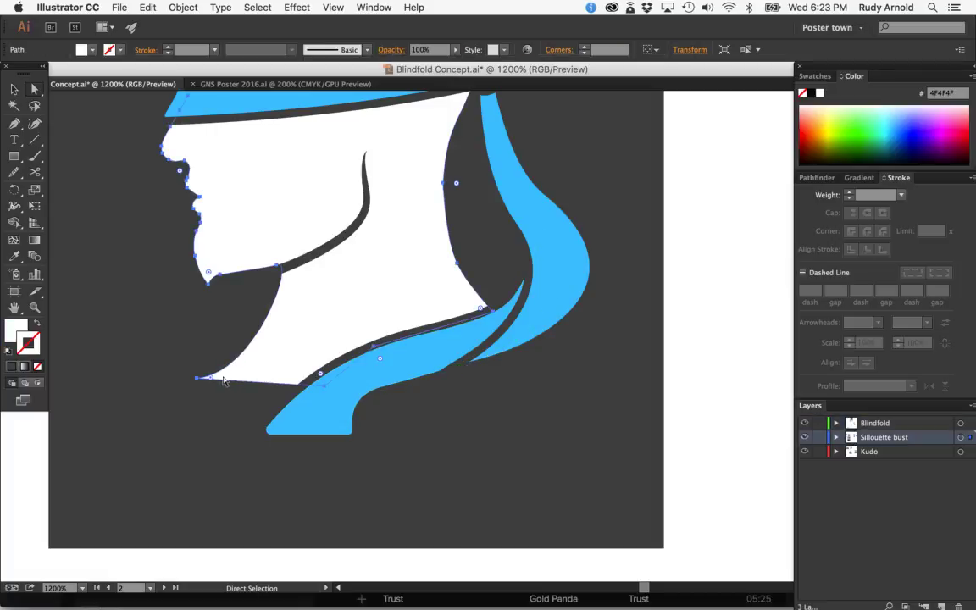
left_click(185, 419)
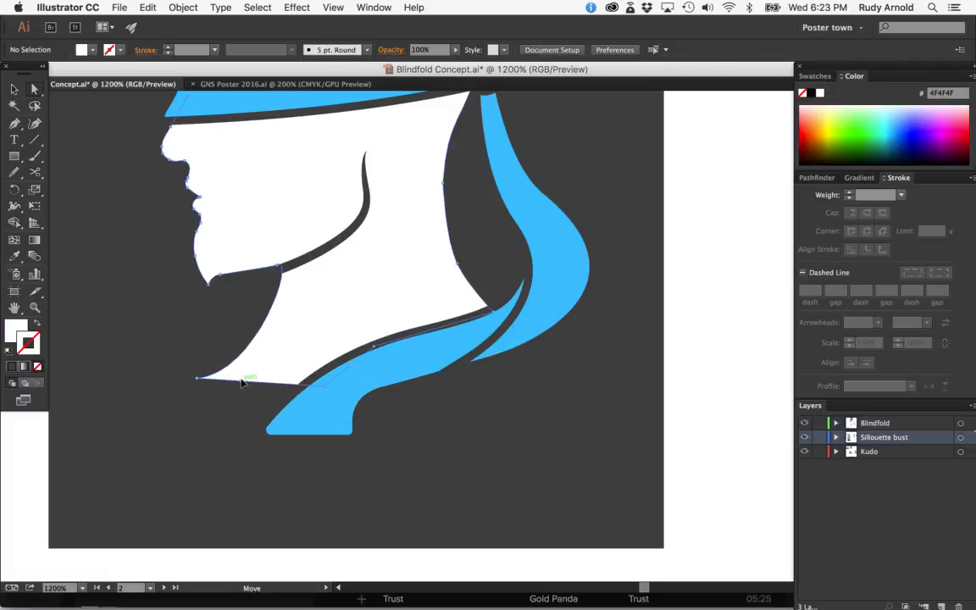
left_click(241, 383)
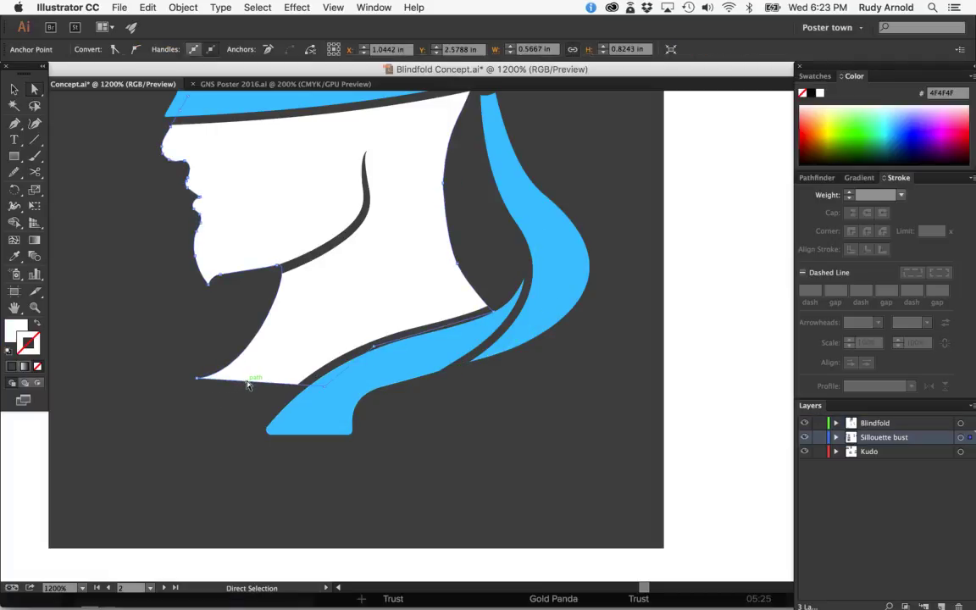
left_click(324, 388)
key("p")
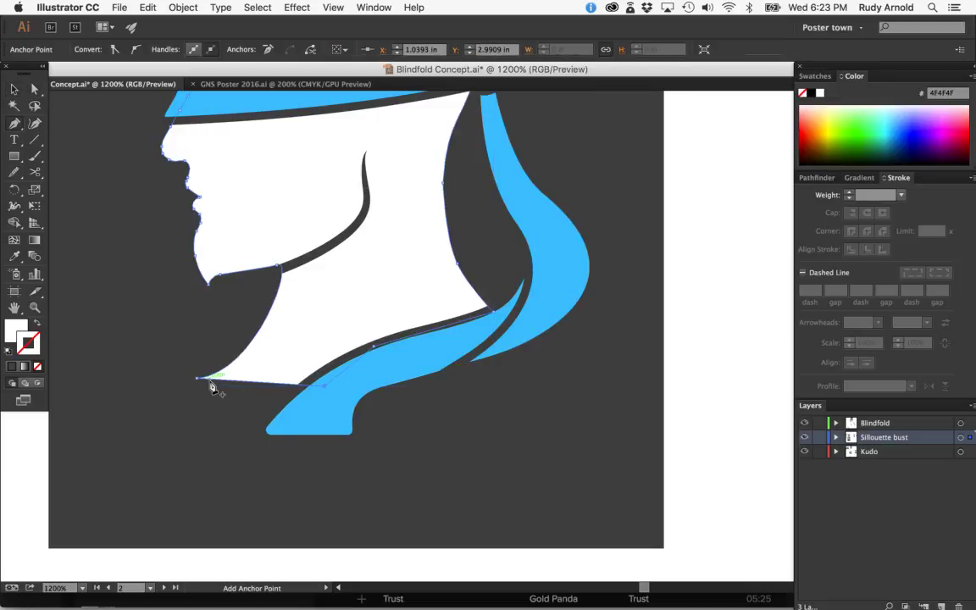
left_click(255, 382)
left_click_drag(255, 383, 204, 438)
left_click(224, 475)
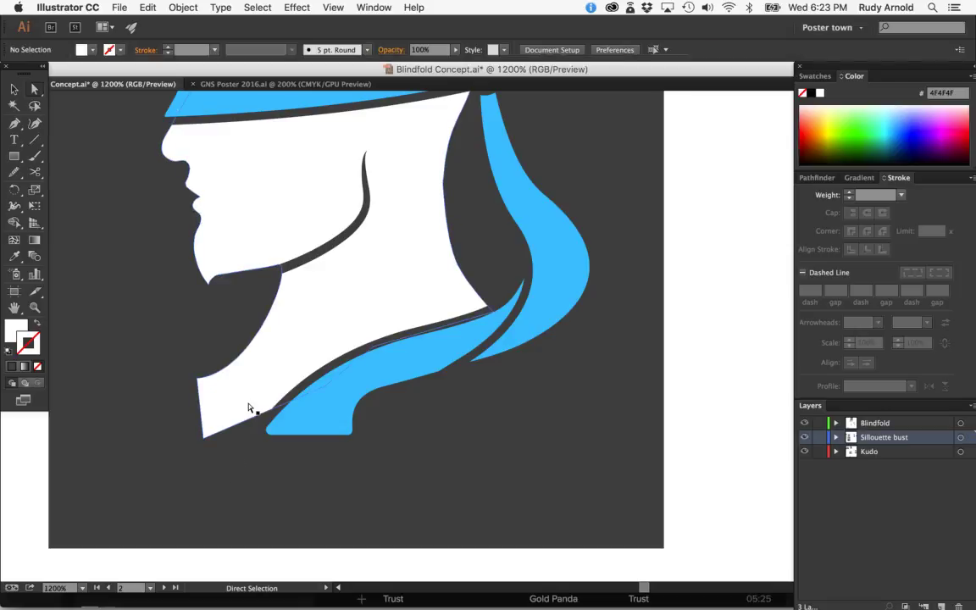
Step: Examine the blindfold tail within the whole head illustration and against the neighbouring variation and reference artwork
scroll(250, 408, "up", 3)
left_click(253, 438)
left_click(336, 533)
left_click(296, 532)
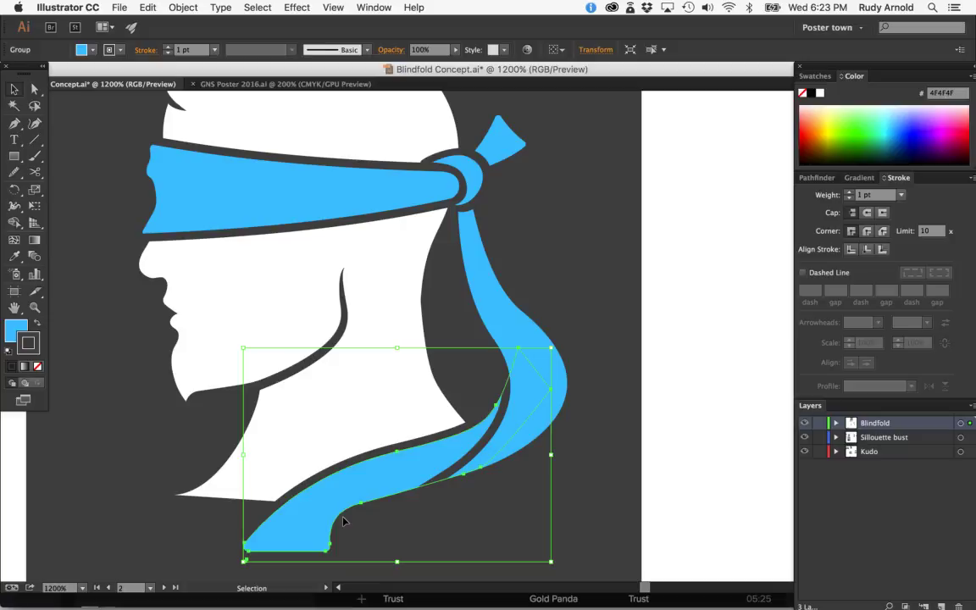
key("a")
key("super+equal")
key("super+equal")
key("super+equal")
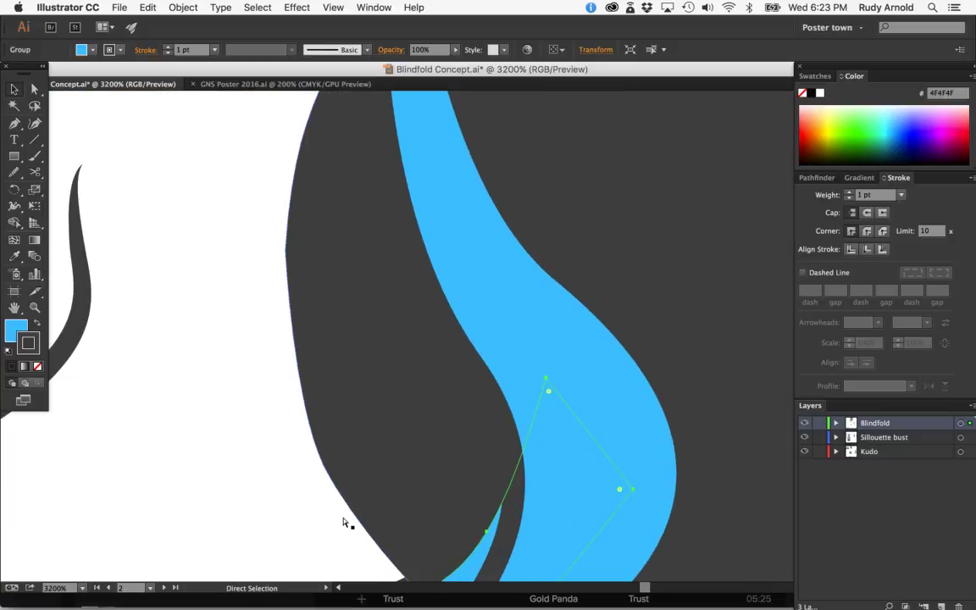
key("super+minus")
key("super+minus")
key("super+minus")
key("super+minus")
key("super+minus")
key("super+minus")
key("super+minus")
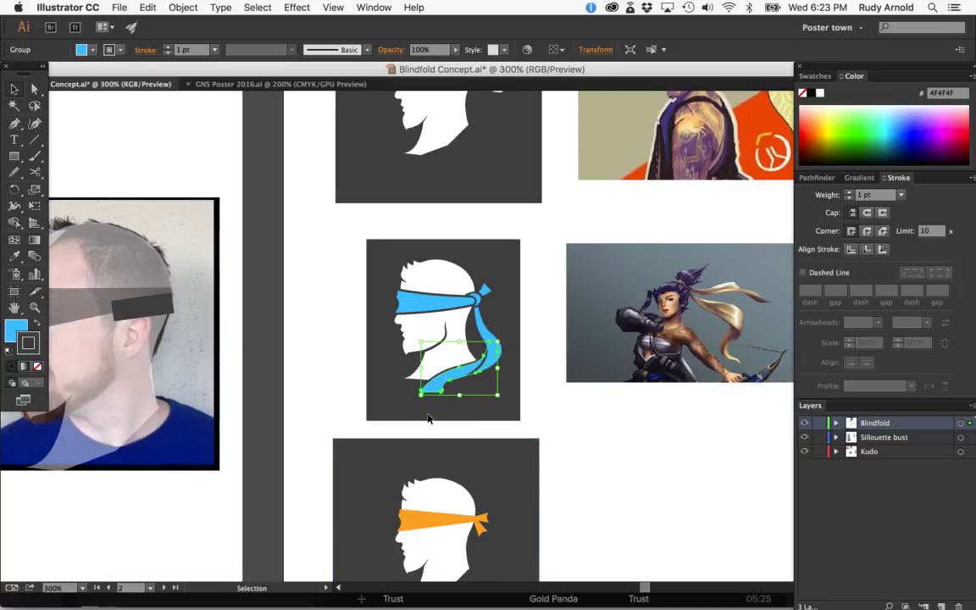
left_click_drag(433, 390, 568, 463)
key("super+minus")
key("super+minus")
key("super+minus")
key("super+minus")
left_click_drag(503, 363, 366, 469)
Step: Reshape the lower tail's upper edge into a flatter curve by adjusting the handle between its two upper anchors
key("super+plus")
key("super+plus")
key("super+plus")
key("super+plus")
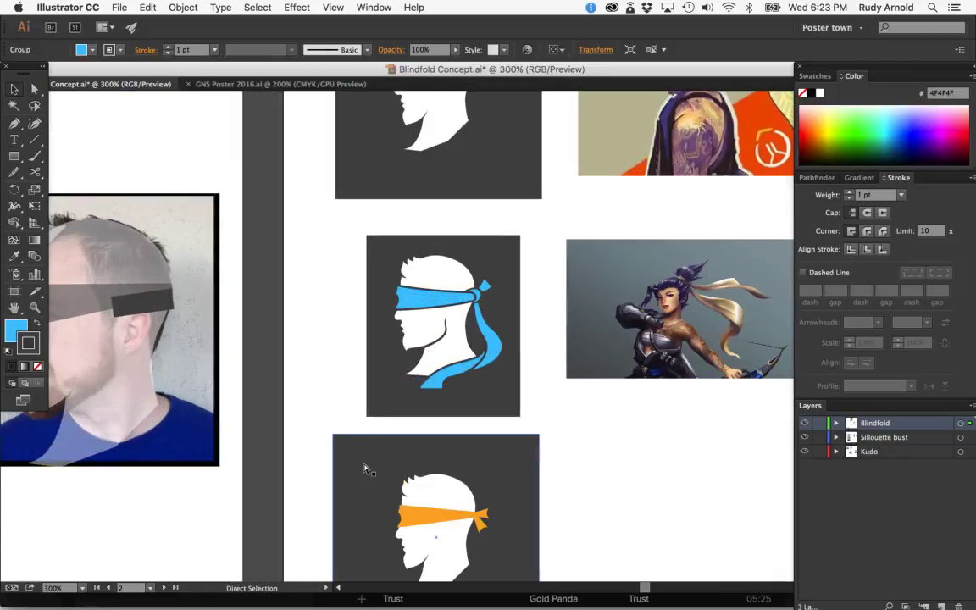
key("super+plus")
key("super+plus")
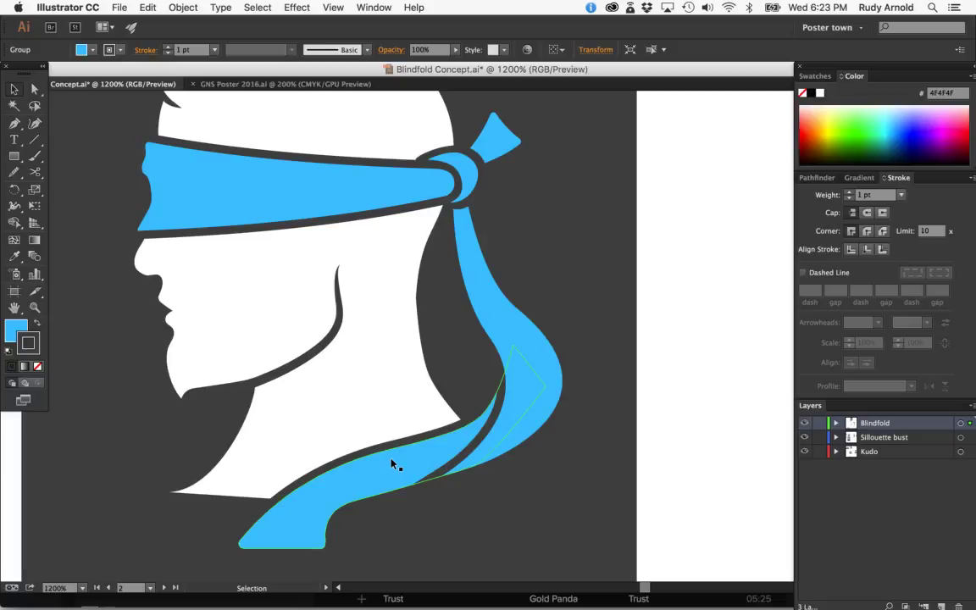
left_click(353, 446)
left_click(423, 465)
key("a")
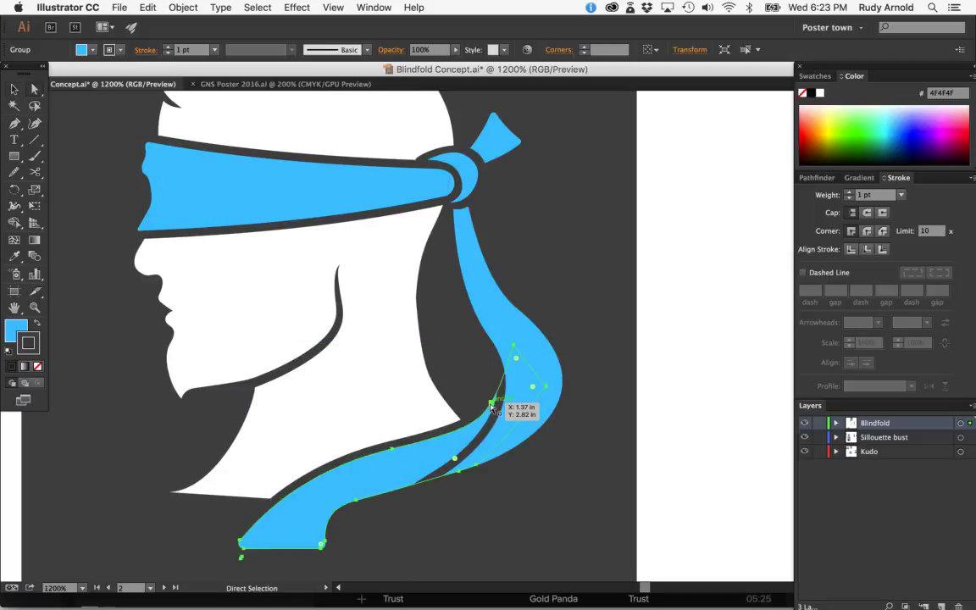
left_click(491, 401)
left_click_drag(490, 403, 469, 447)
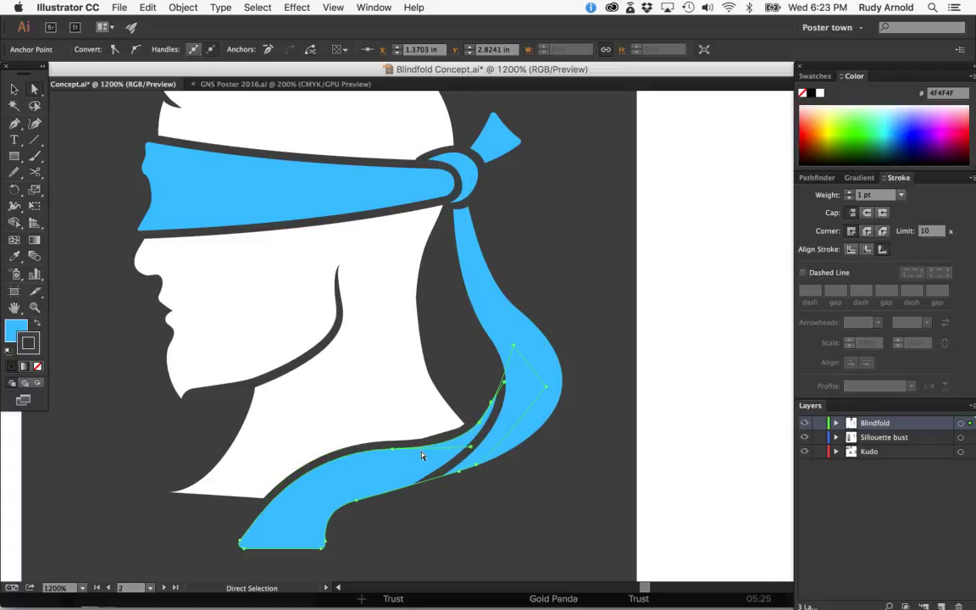
Step: Delete the anchor points that form the bottom end of the blue tail
key("plus")
left_click(356, 500)
key("minus")
key("a")
left_click_drag(203, 531, 342, 557)
key("Delete")
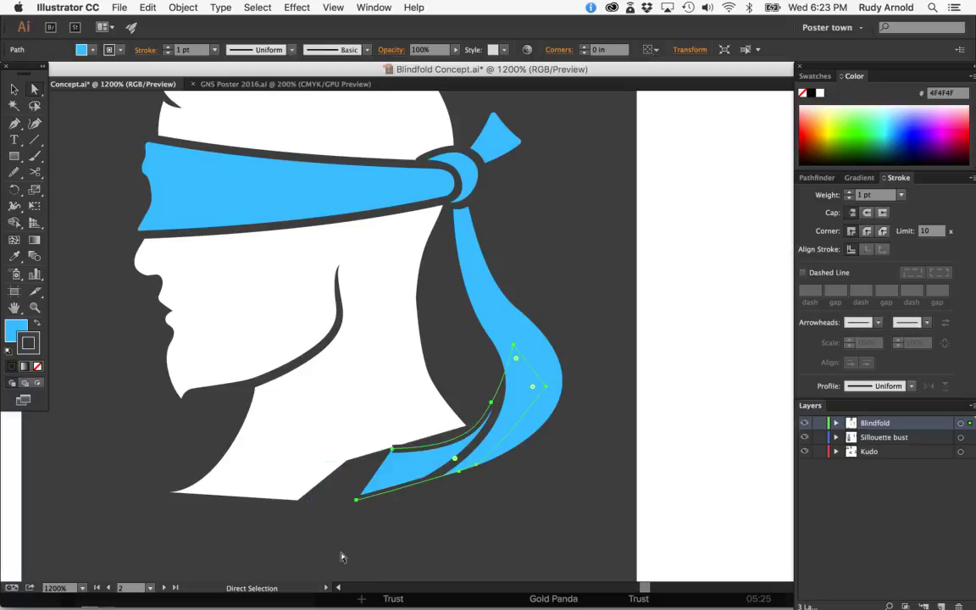
key("p")
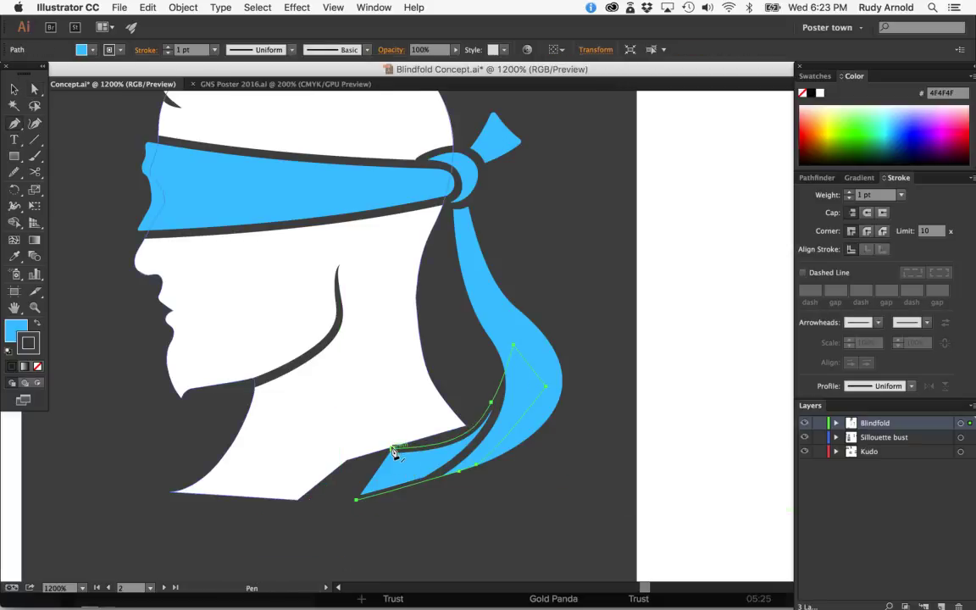
left_click(392, 448)
left_click_drag(392, 448, 339, 436)
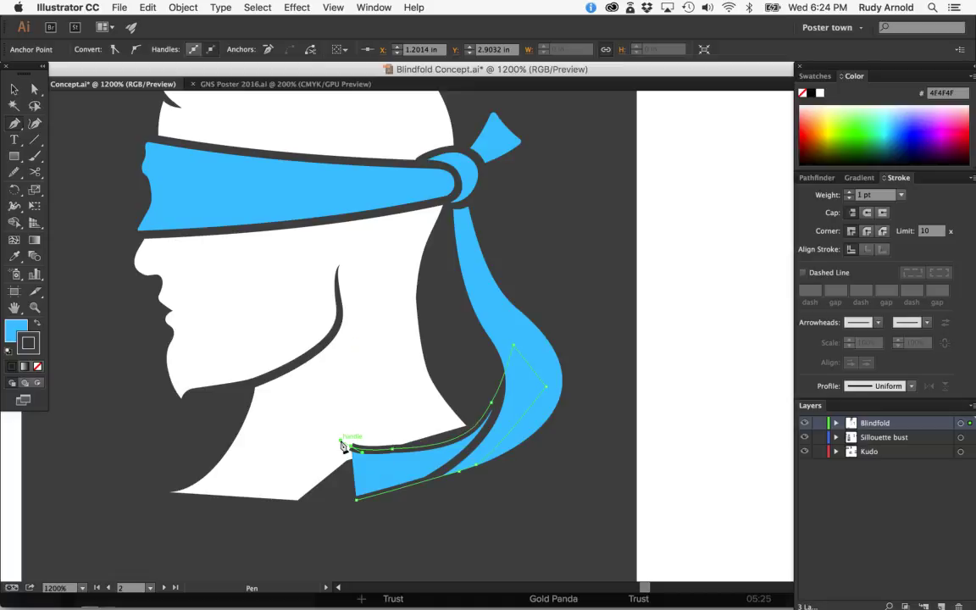
key("super+z")
Step: Reposition the folded lower tail piece's end and inner anchors and pull a handle from its bottom corner to curve its lower edge
key("a")
left_click_drag(392, 449, 392, 453)
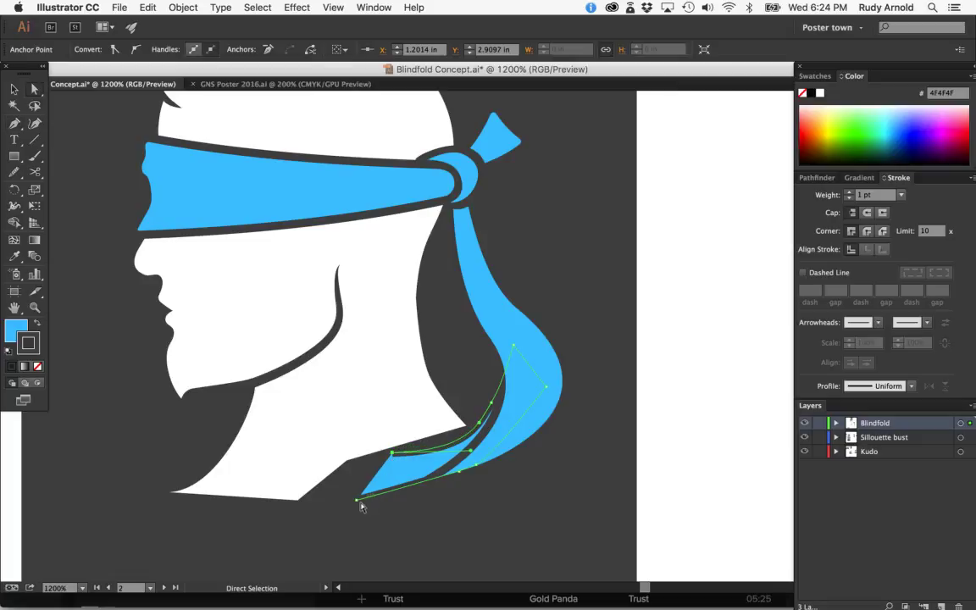
left_click_drag(478, 468, 519, 437)
left_click_drag(368, 492, 417, 493)
left_click_drag(366, 503, 349, 491)
mouse_move(407, 483)
left_mouse_down()
mouse_move(407, 493)
mouse_move(394, 496)
left_mouse_up()
key("super+shift+a")
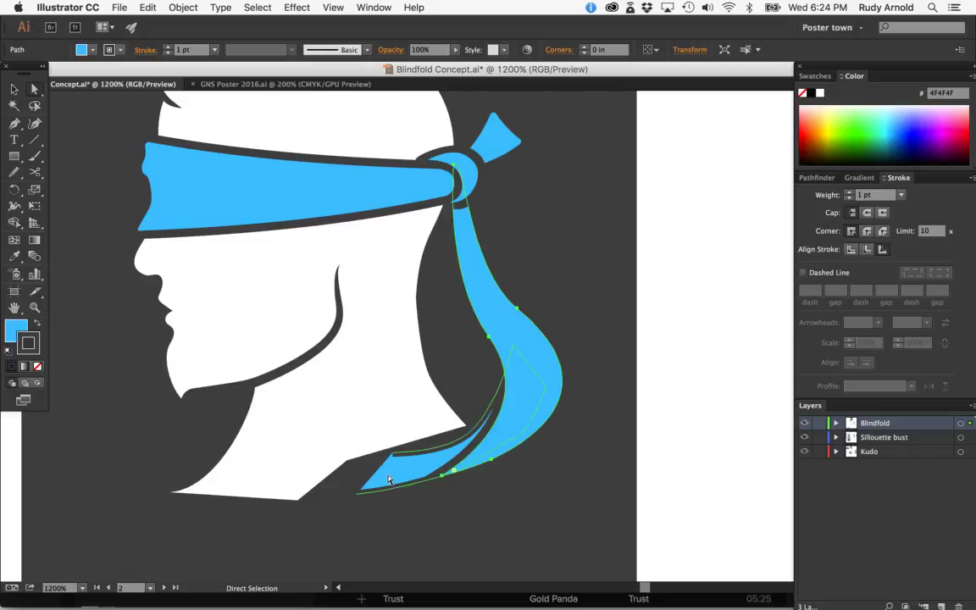
left_click(388, 477)
left_click_drag(361, 498, 409, 500)
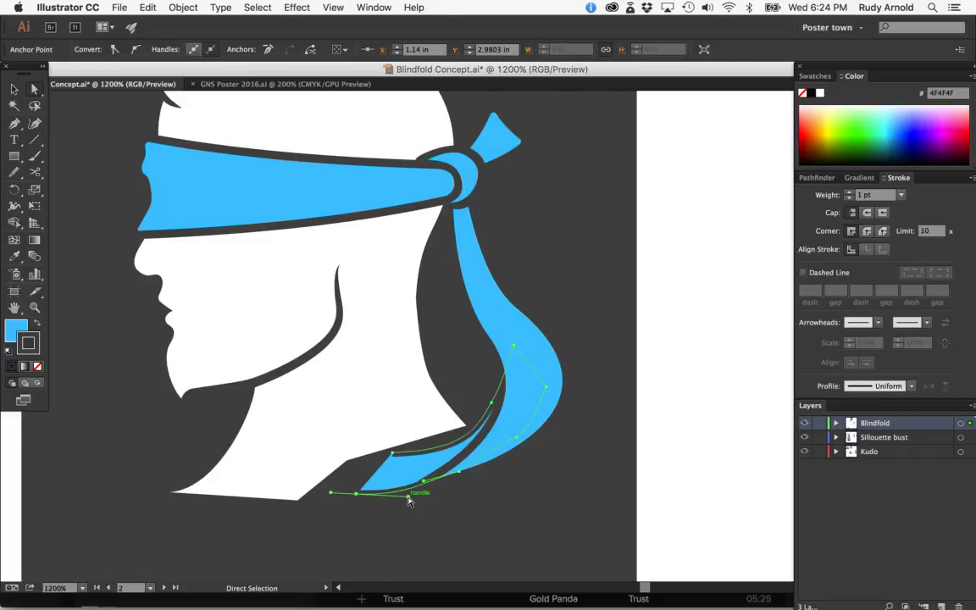
Step: Shift the pointed tip of the blindfold's long tail slightly downward and adjust its handle to refine the inner curve
left_click(474, 462)
left_click_drag(442, 479, 446, 485)
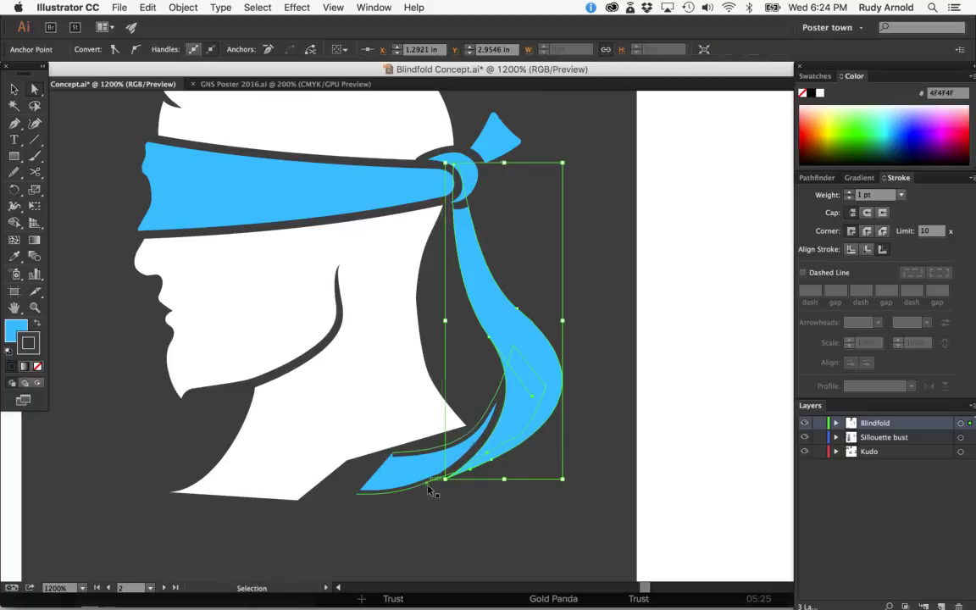
key("super+z")
key("super+z")
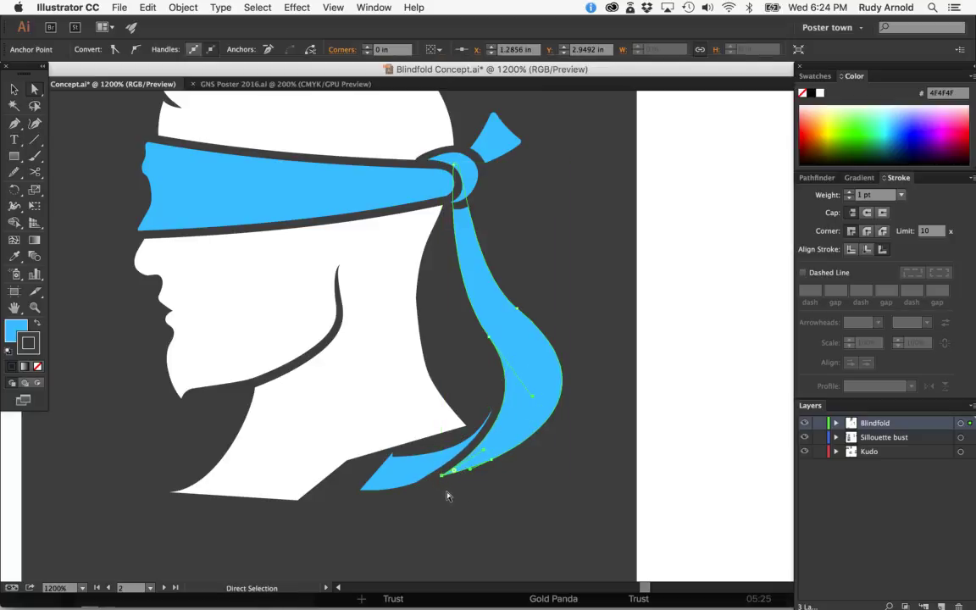
key("super+z")
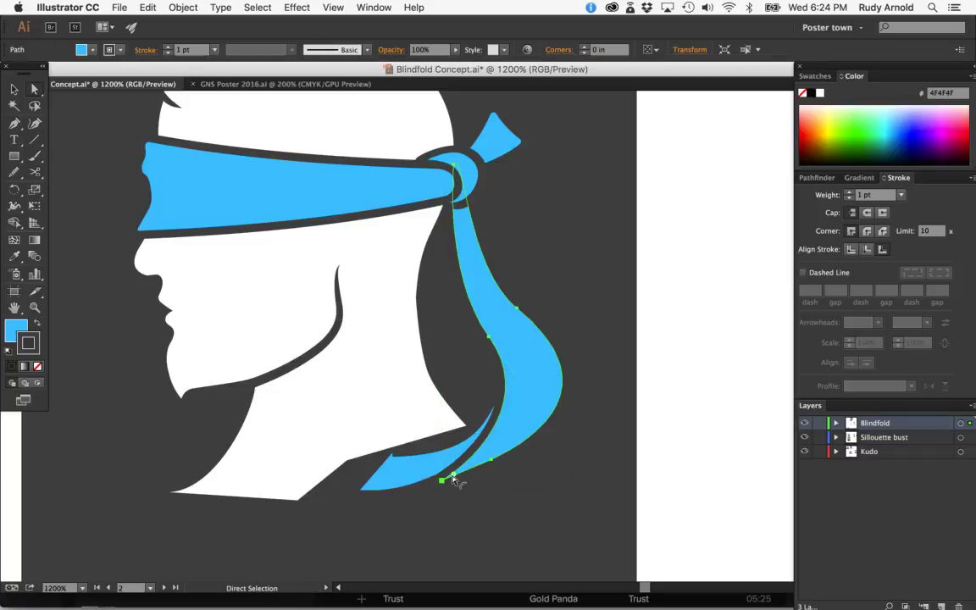
left_click(443, 480)
left_click_drag(484, 457, 484, 451)
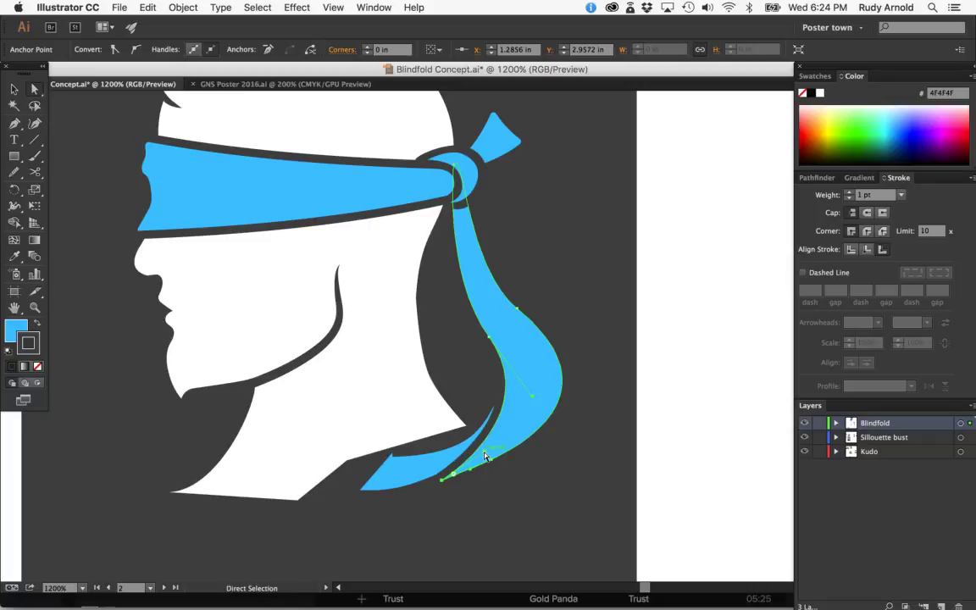
Step: Move the folded piece's lower-edge anchor near the long tail's tip to about X 1.31 in, Y 2.94 in
left_click(465, 497)
left_click(422, 480)
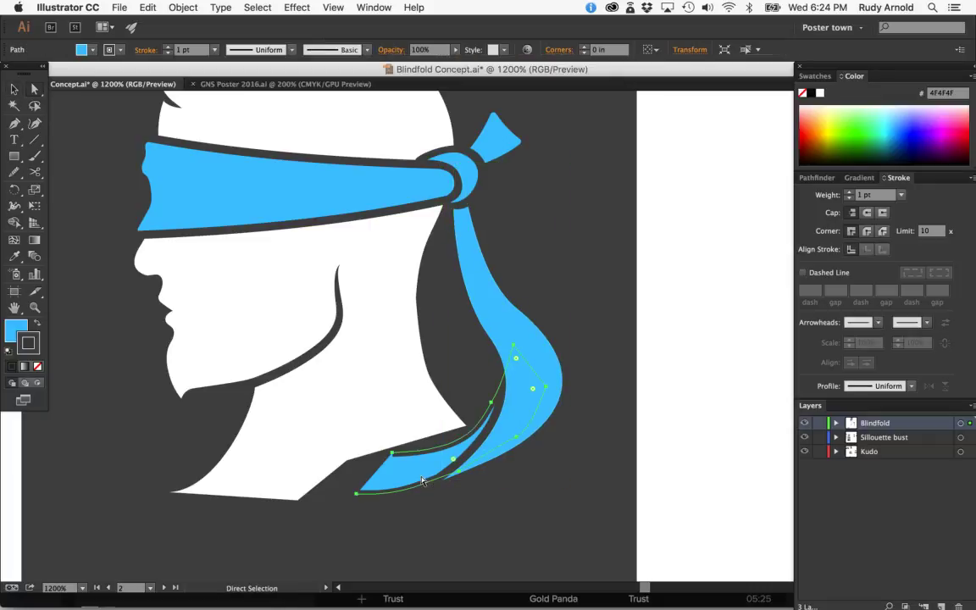
key("super+equal")
scroll(475, 449, "down", 5)
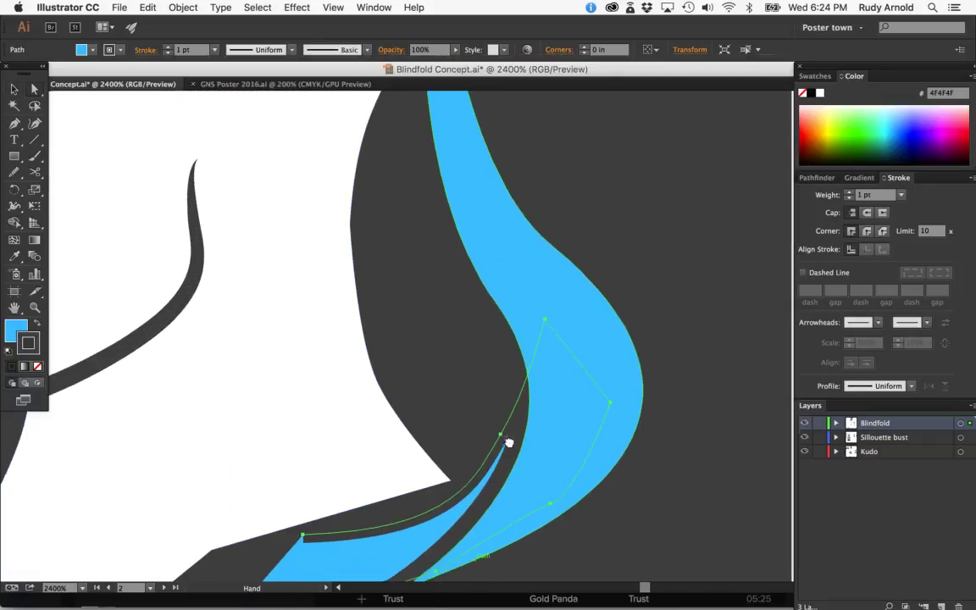
mouse_move(466, 448)
left_mouse_down()
mouse_move(395, 468)
mouse_move(466, 448)
left_mouse_up()
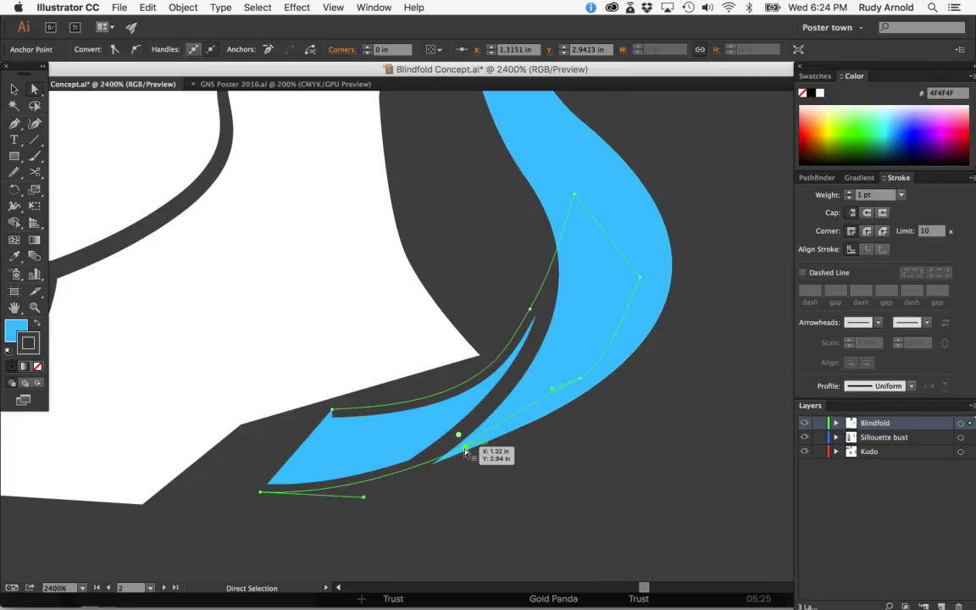
left_click_drag(465, 452, 458, 445)
Step: Convert the folded piece's lower-edge anchor to a smooth point and adjust its handles so the edge flows into a continuous curve
key("p")
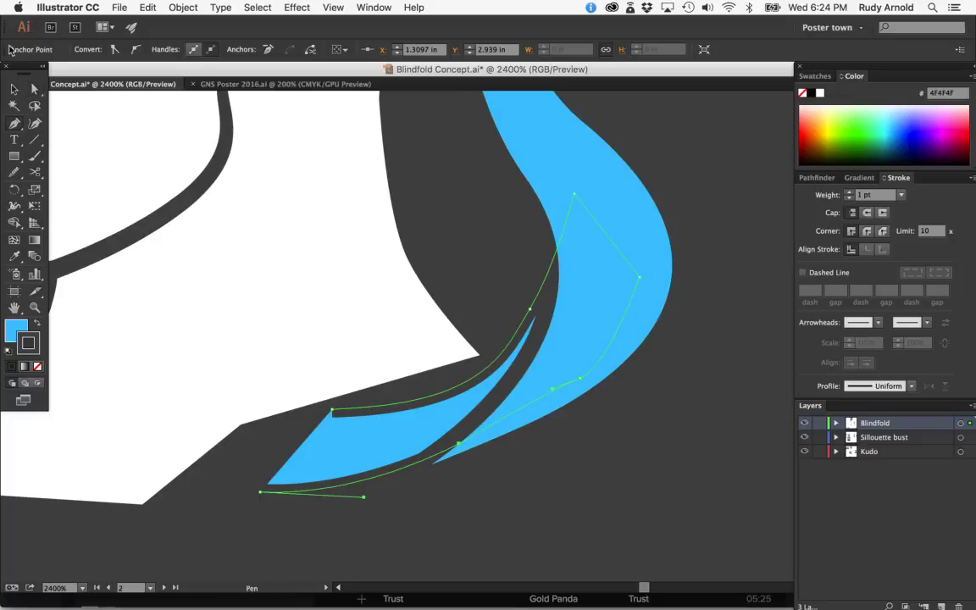
left_click_drag(14, 120, 61, 175)
left_click_drag(458, 443, 492, 417)
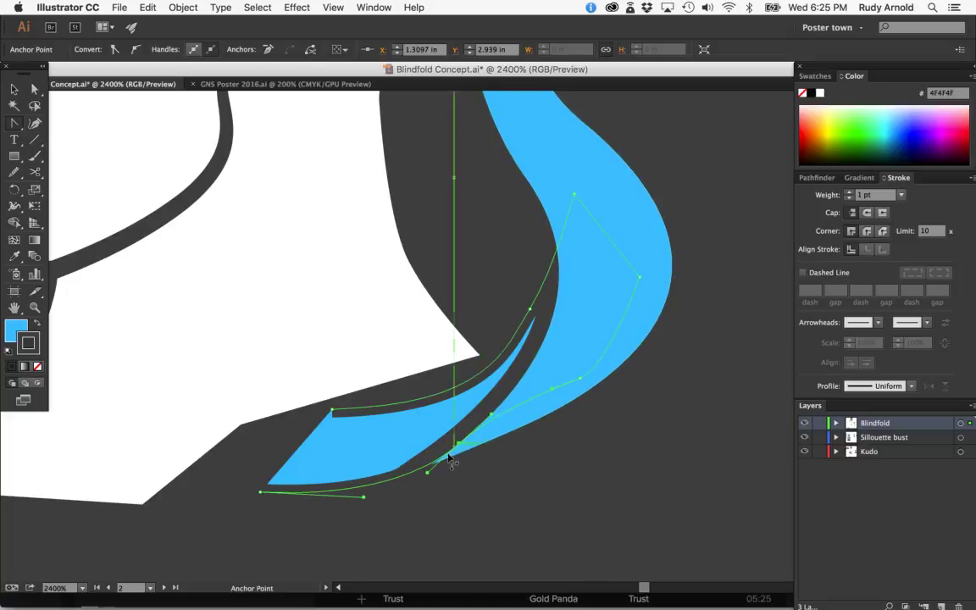
left_click_drag(427, 475, 425, 479)
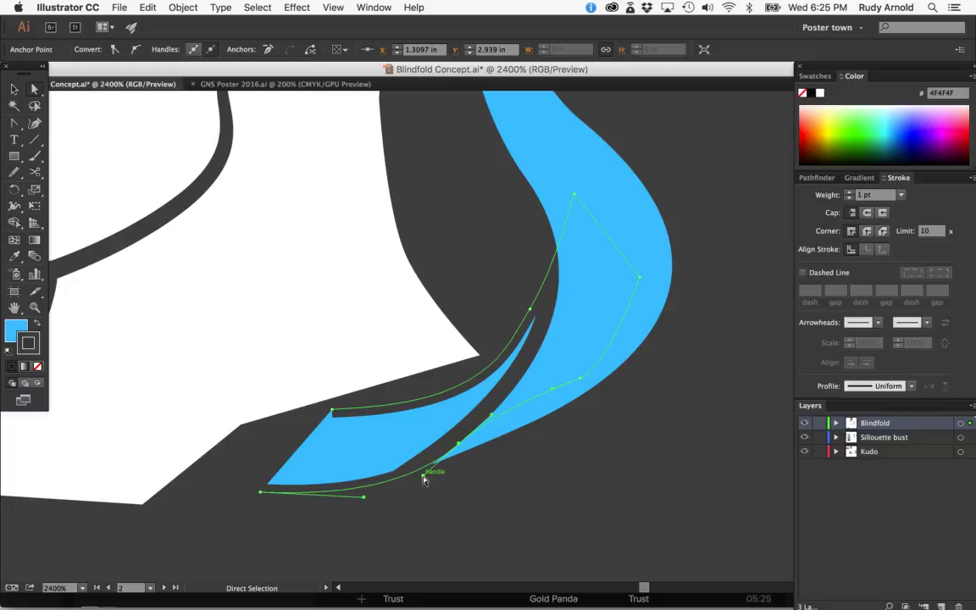
key("v")
left_click(428, 504)
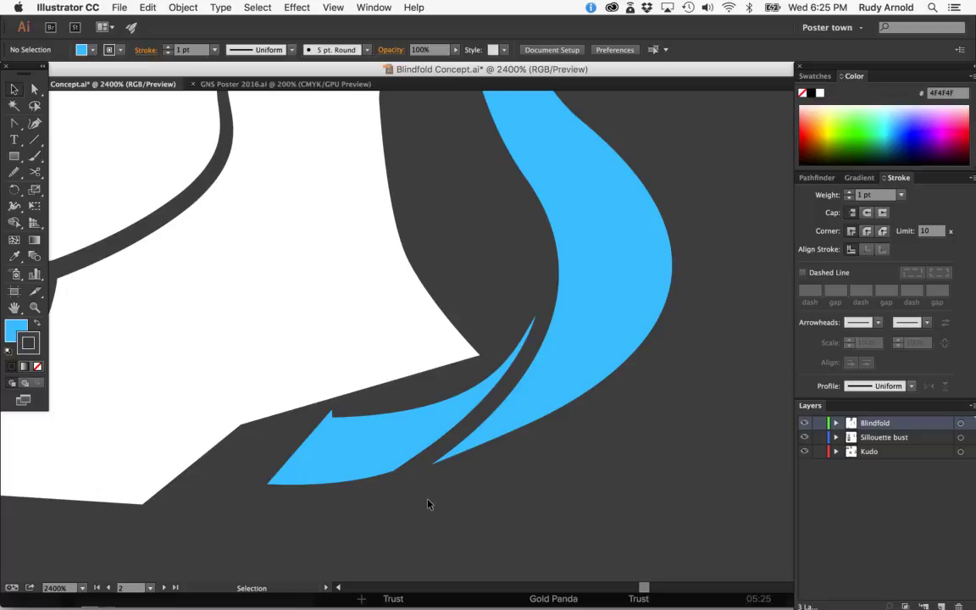
Step: Extend the folded piece's upper edge with a short upward-curving Pen segment and shorten the adjoining handle to smooth the transition
left_click(330, 424)
key("p")
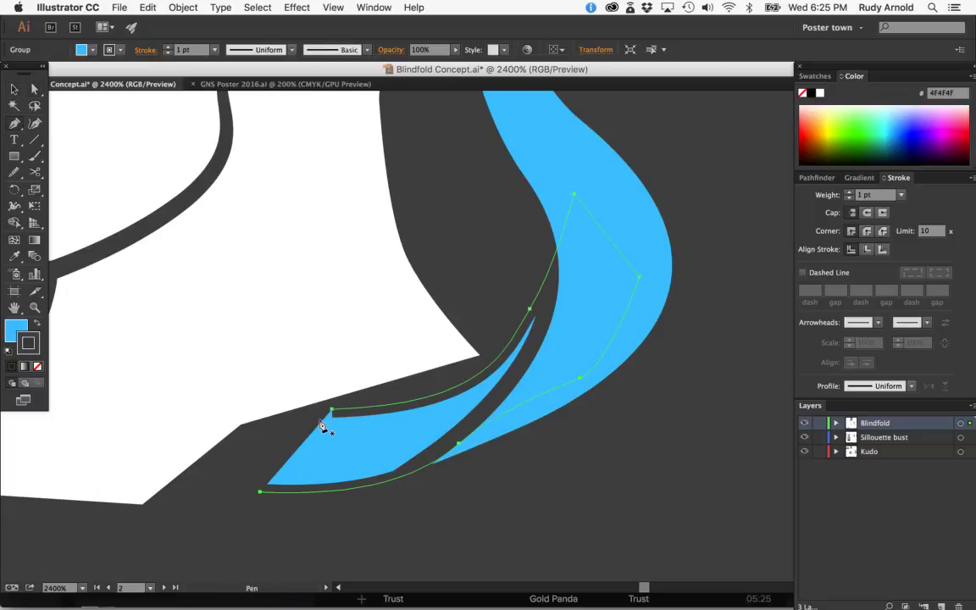
left_click_drag(332, 409, 269, 386)
key("a")
left_click(331, 410)
left_click(331, 410)
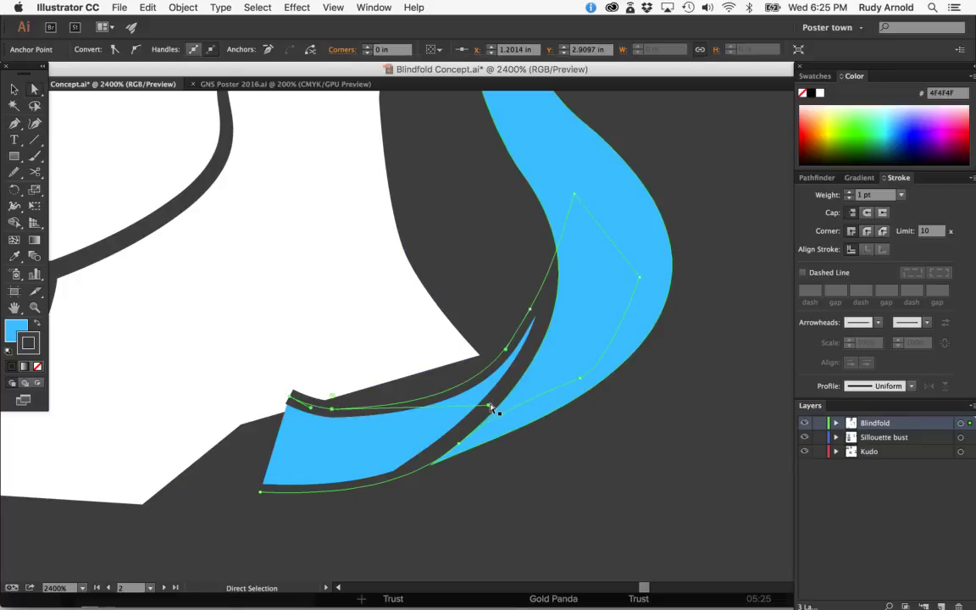
left_click_drag(493, 409, 433, 423)
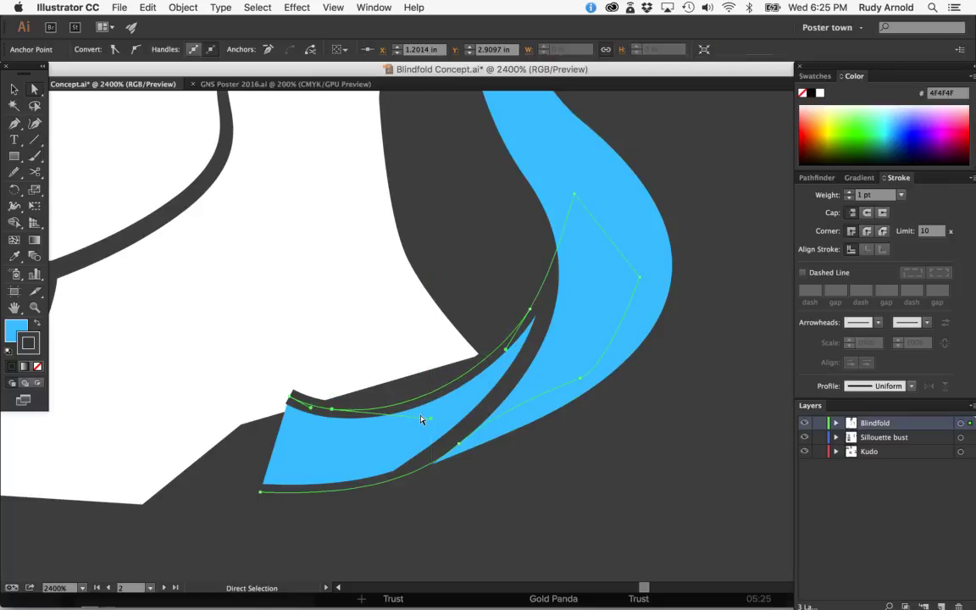
Step: Close the folded piece's open end with a straight Pen segment from its upper corner to its lower corner
left_click(311, 409)
key("p")
left_click(288, 402)
left_click_drag(260, 491, 263, 498)
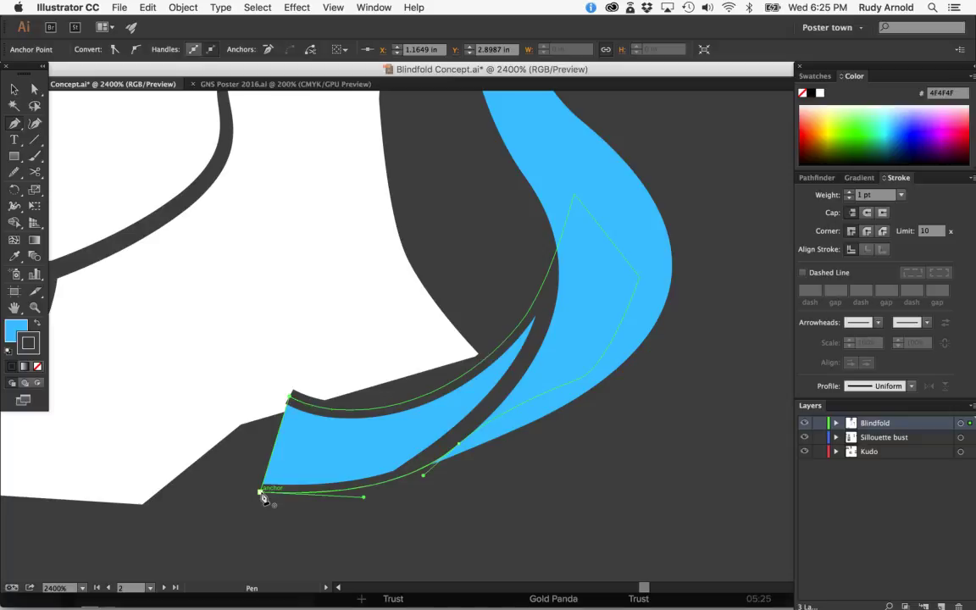
Step: Round both corners at the folded piece's outer end to a 0.01 in radius
key("a")
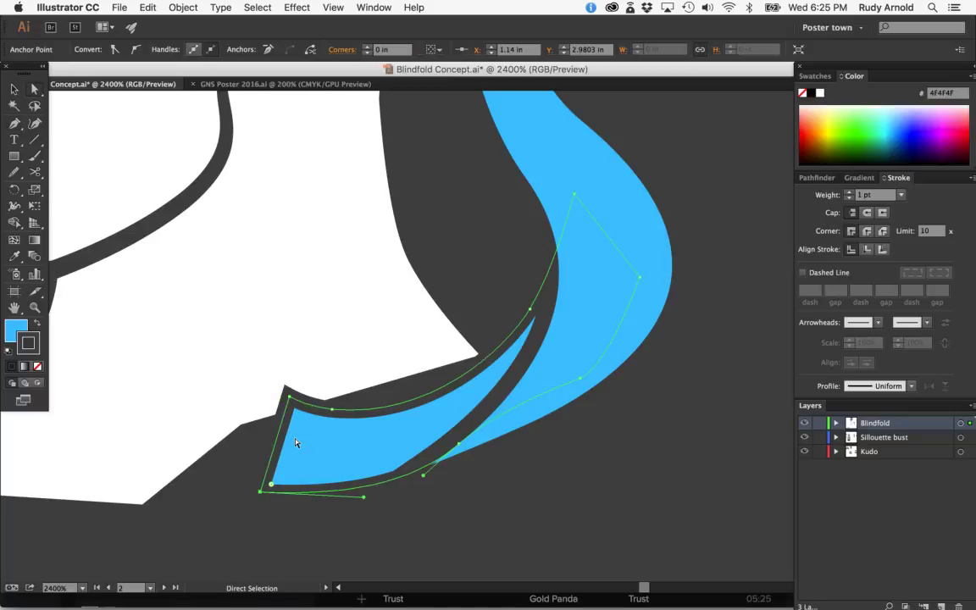
left_click(291, 398)
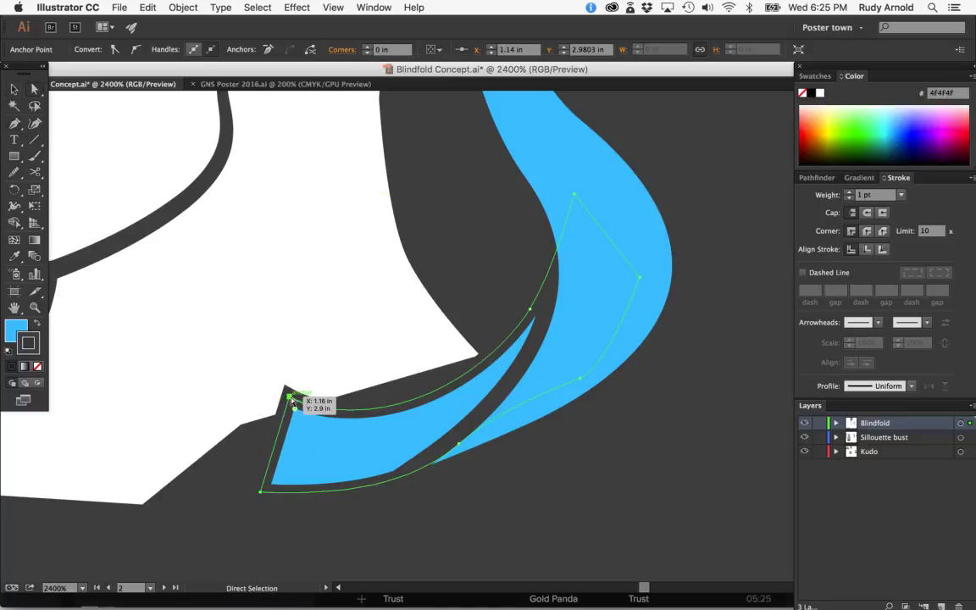
left_click(260, 491, "shift")
left_click_drag(275, 490, 272, 485)
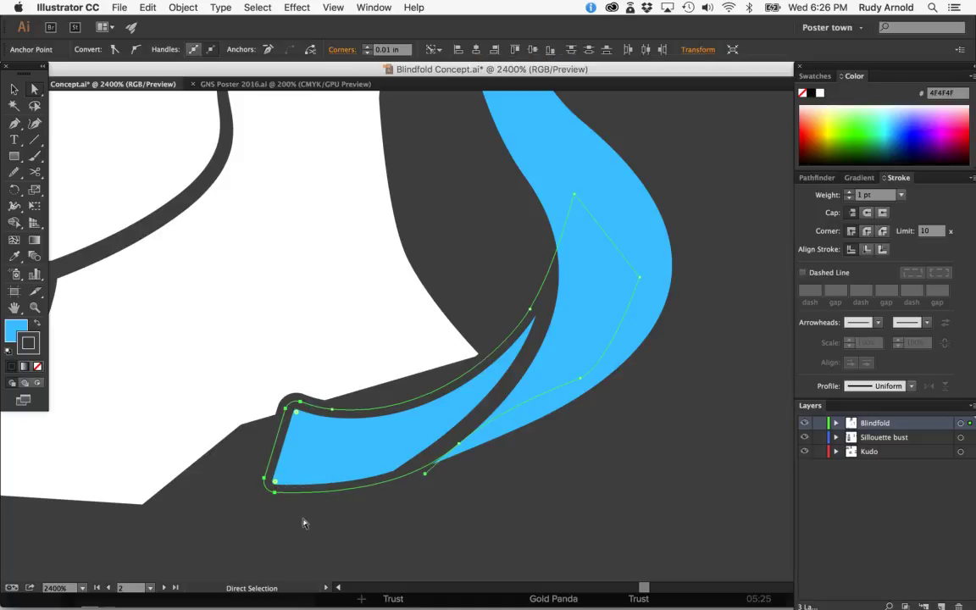
left_click(241, 469)
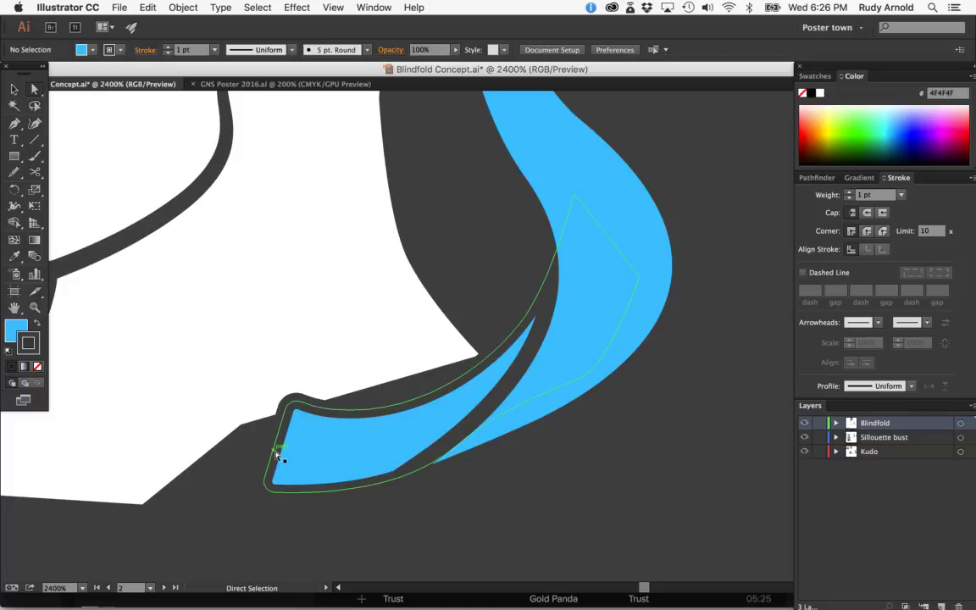
left_click(275, 450)
left_click(254, 394)
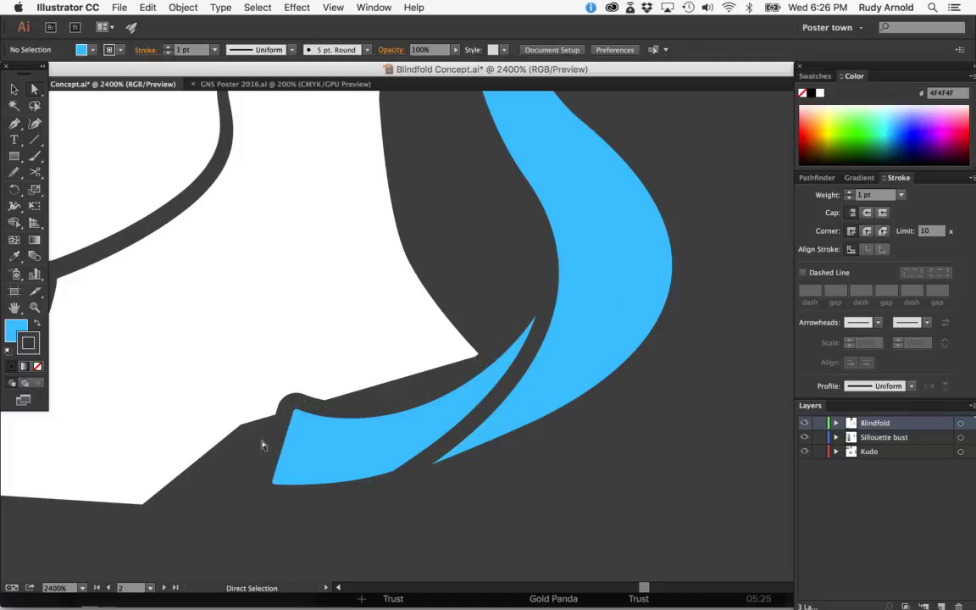
Step: Bend the folded piece's straight end edge slightly inward with the Anchor Point tool
left_click(278, 436)
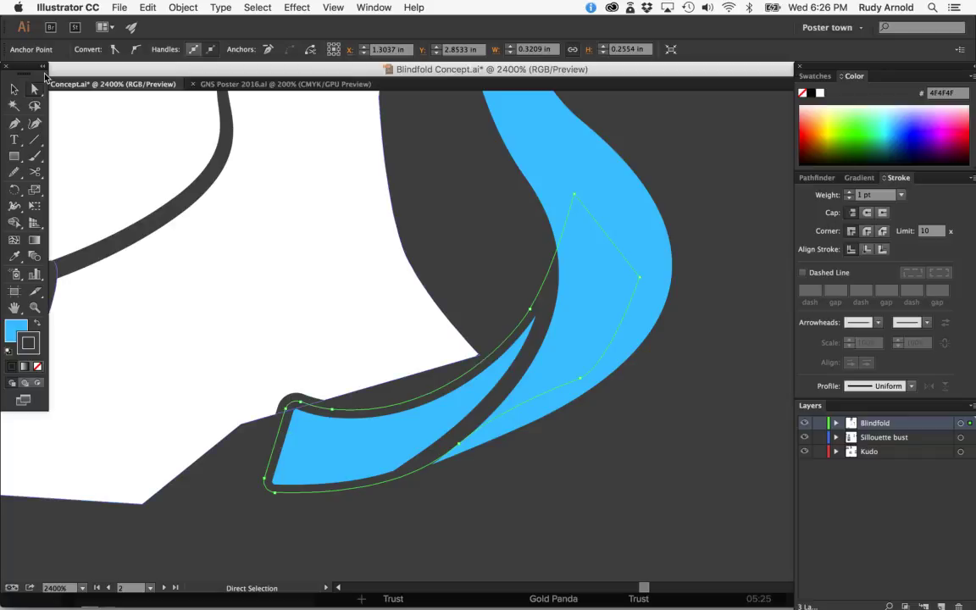
left_click(13, 125)
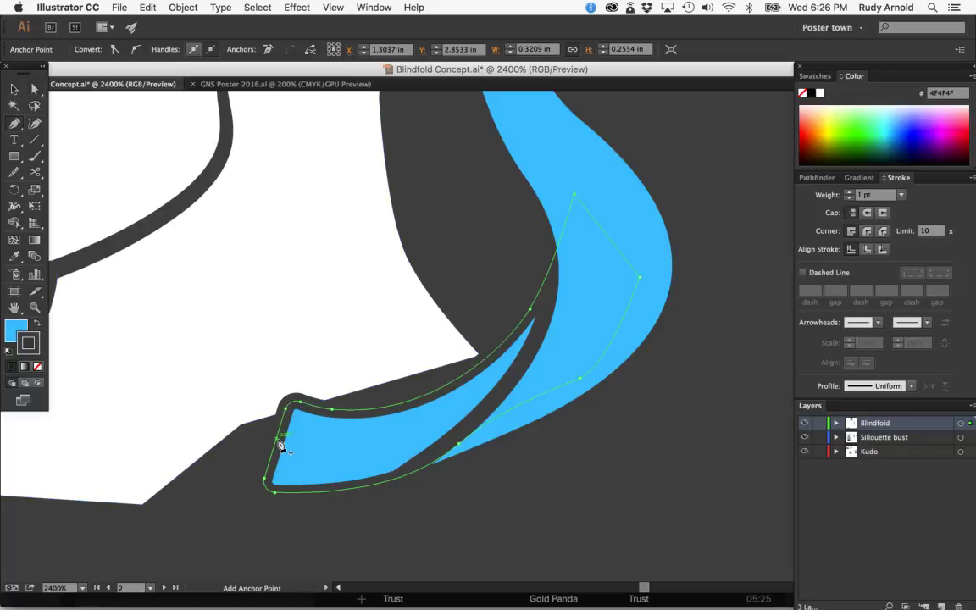
left_click(14, 123)
left_click(46, 172)
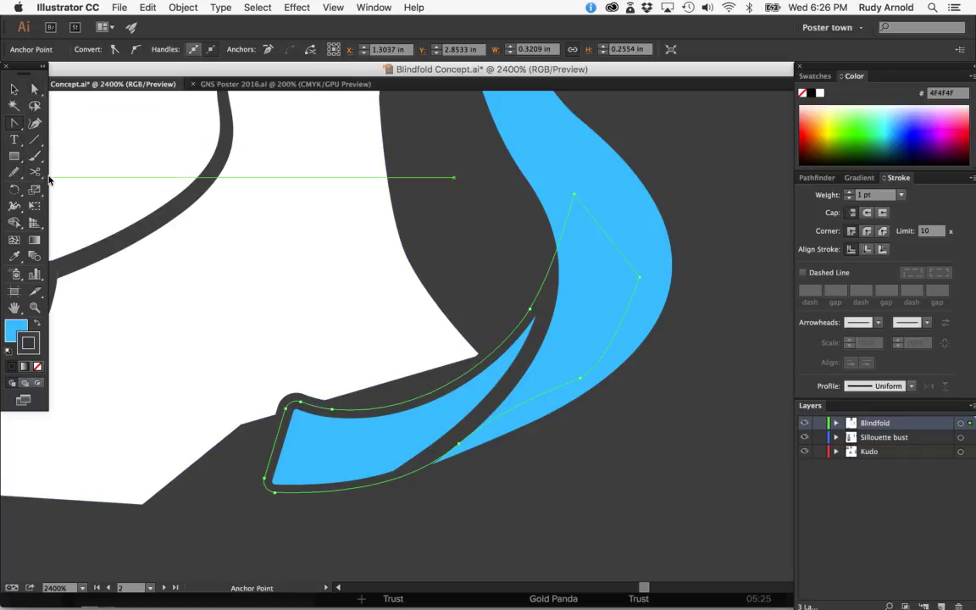
left_click(279, 451)
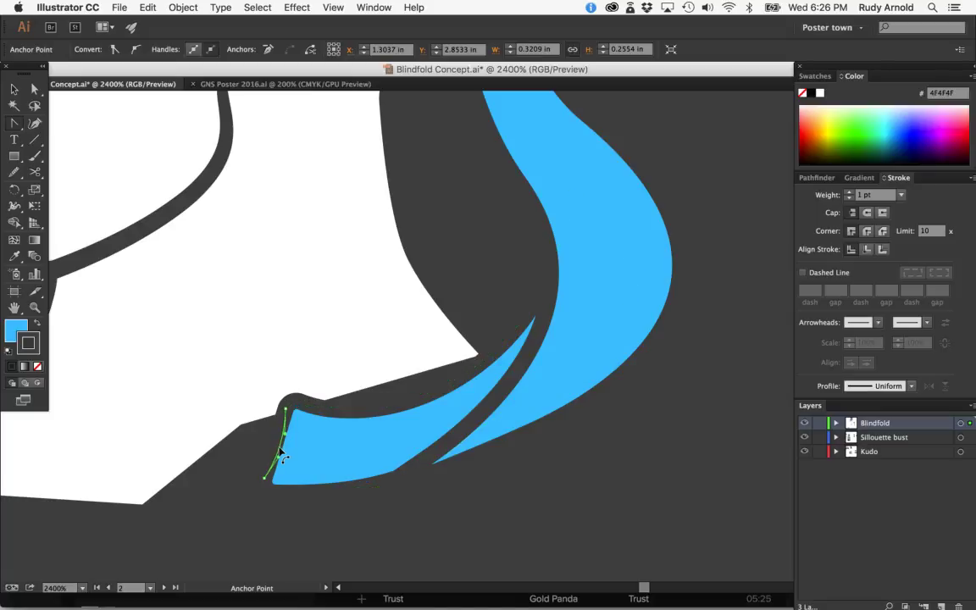
left_click_drag(280, 450, 282, 452)
key("v")
left_click(255, 456)
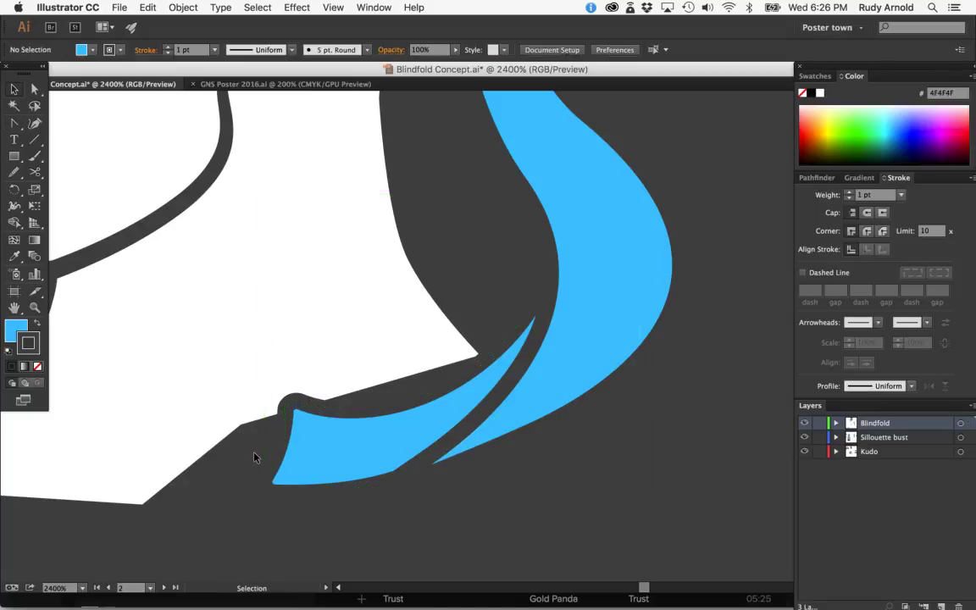
Step: Undo the latest edits to the folded piece's end and remove the whole folded piece, leaving only the pointed long tail
key("super+minus")
key("super+minus")
key("super+minus")
key("v")
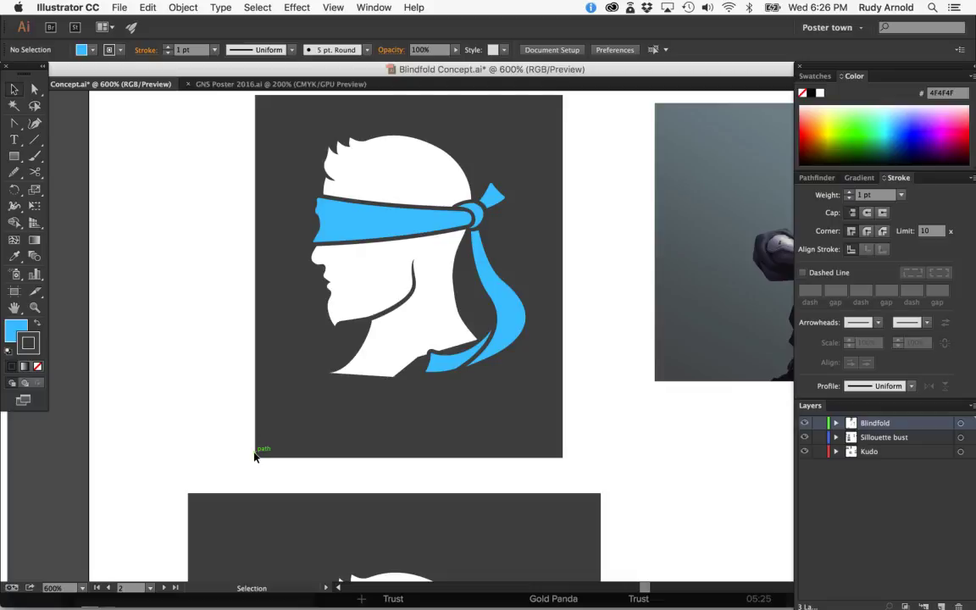
key("super+z")
key("super+z")
key("super+z")
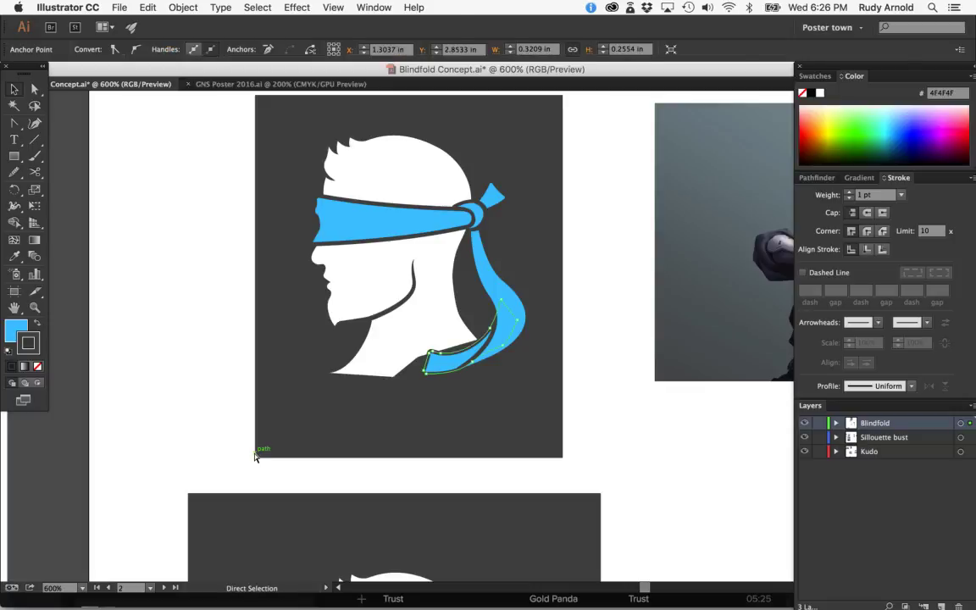
key("v")
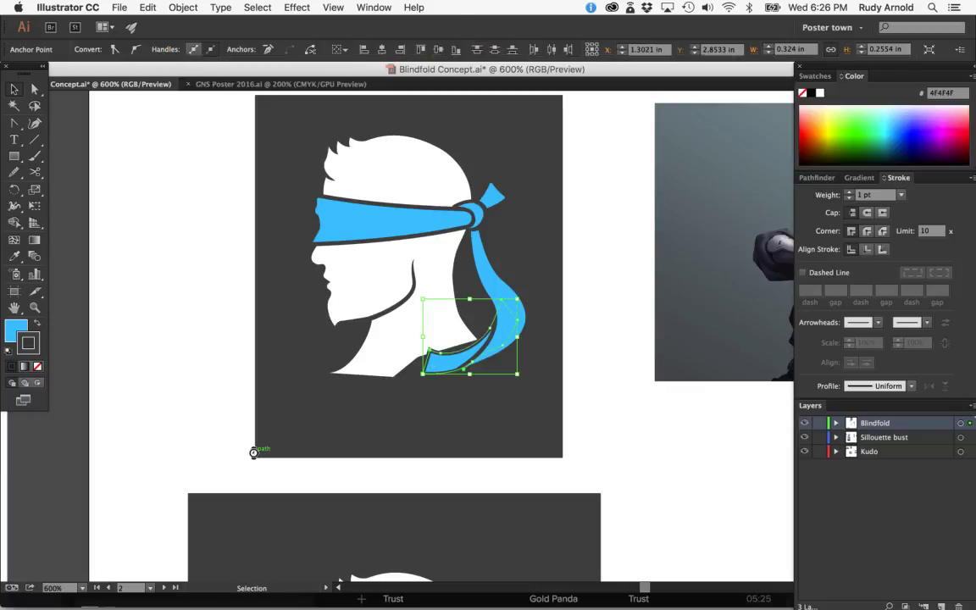
left_click(237, 501)
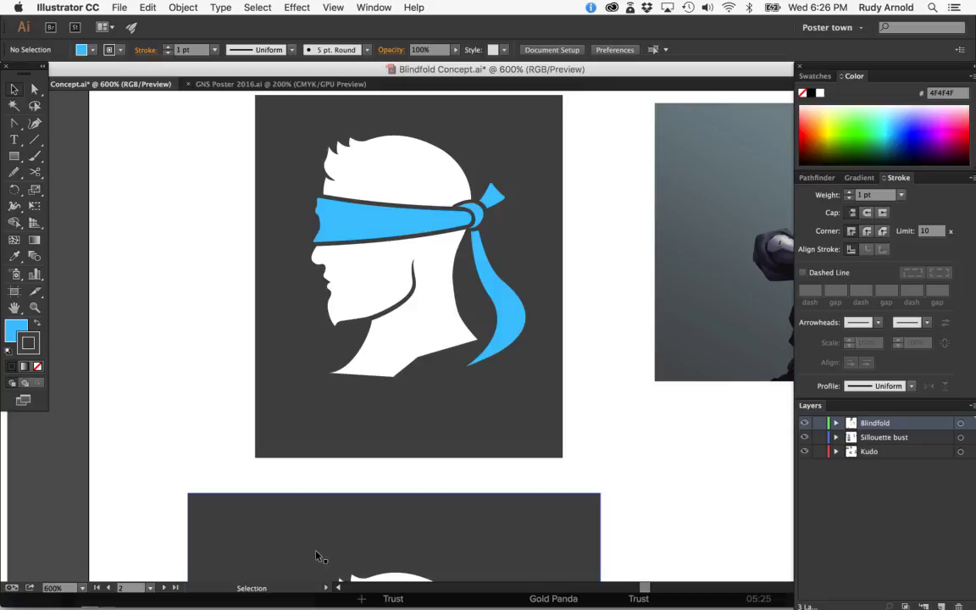
Step: View the blindfold concept alongside the other head variations and reference images on the artboards
key("super+minus")
key("super+minus")
key("super+minus")
key("super+minus")
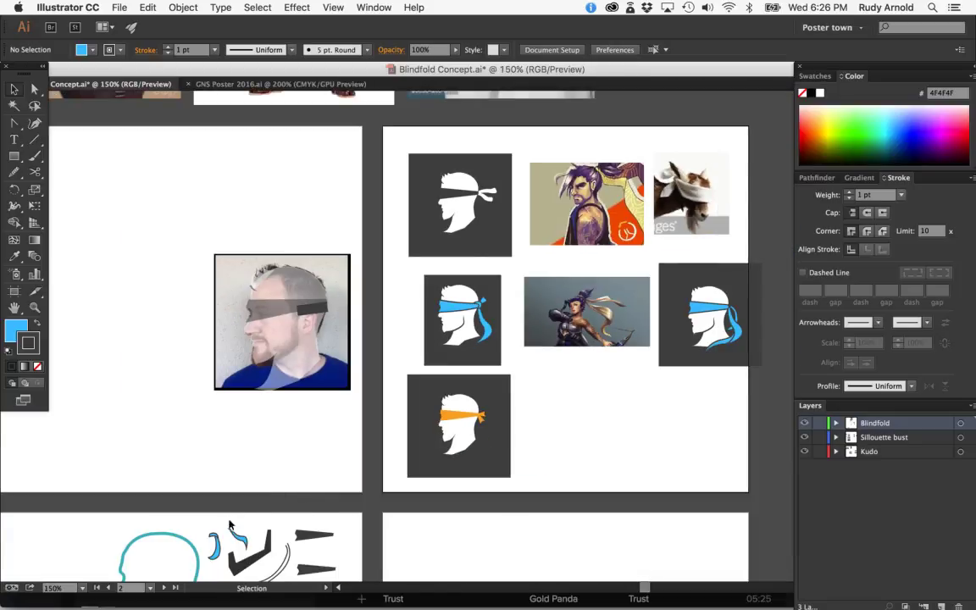
Step: Move the spare folded piece from the scrap artwork onto the blindfold concept and fit it against the tail's lower end
scroll(227, 542, "down", 3)
mouse_move(224, 500)
left_mouse_down()
mouse_move(407, 320)
mouse_move(480, 233)
mouse_move(488, 237)
left_mouse_up()
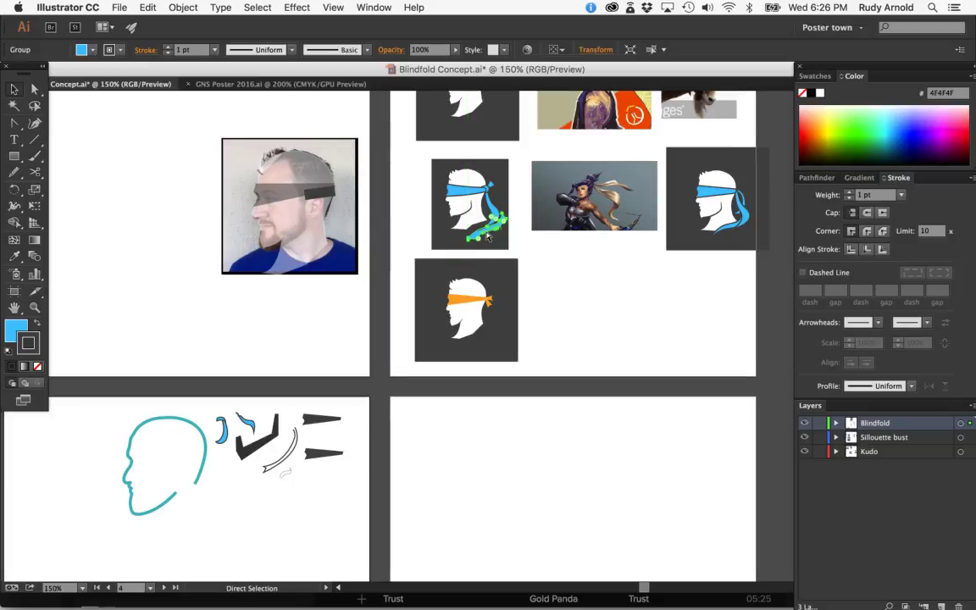
key("super+plus")
key("super+plus")
key("super+plus")
key("super+plus")
key("super+plus")
key("super+plus")
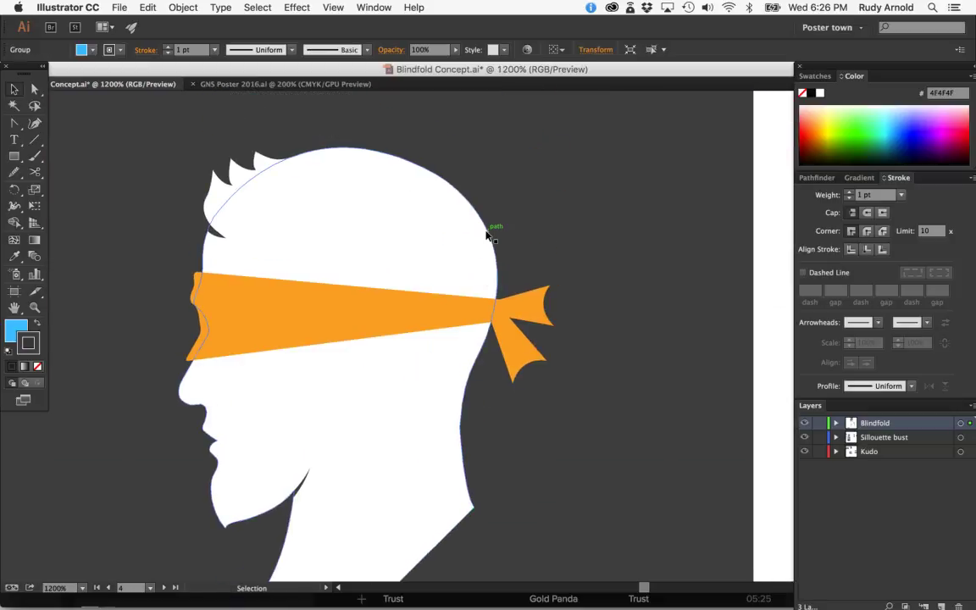
scroll(487, 237, "down", 5)
scroll(487, 237, "up", 3)
left_click_drag(544, 385, 480, 356)
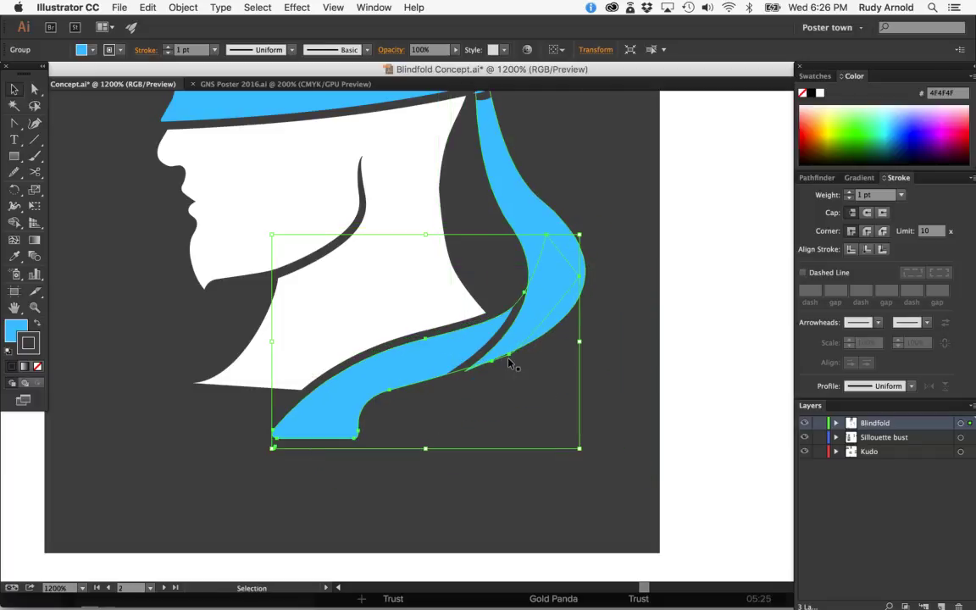
Step: Remove the extra anchor points on the folded piece's lower edge near the fold with the Pen tool
key("a")
key("p")
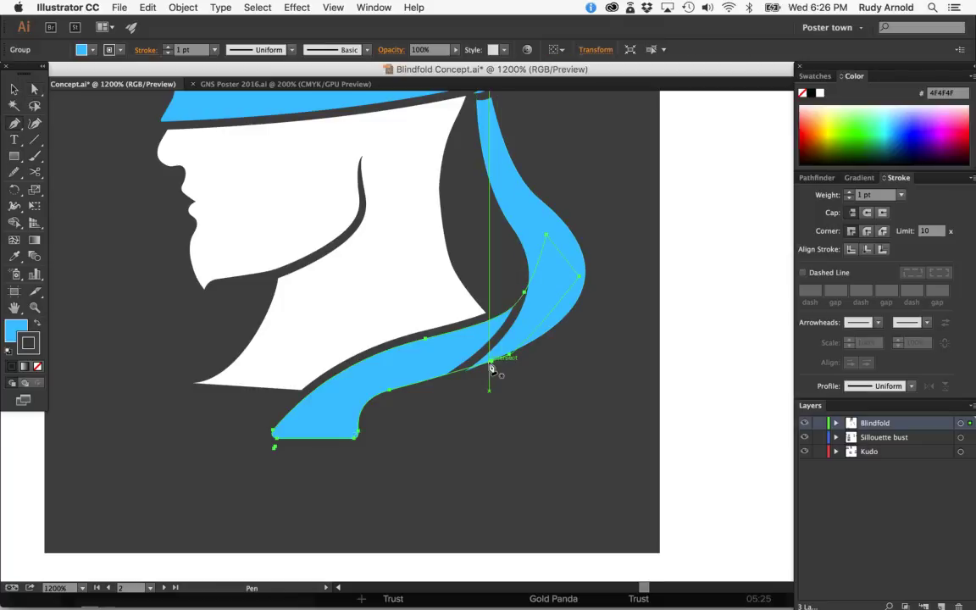
key("a")
left_click(491, 364)
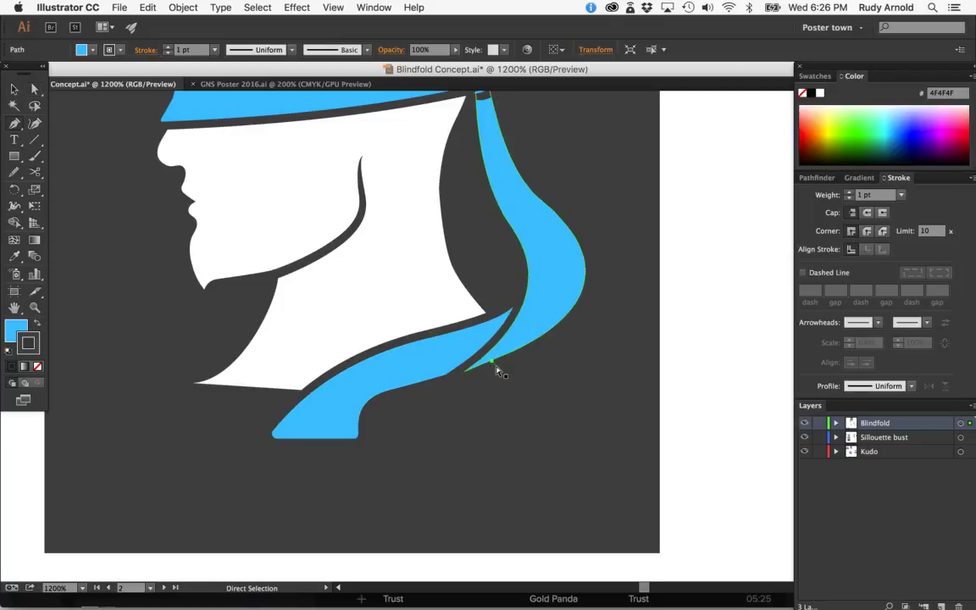
left_click(450, 365)
left_click(493, 363)
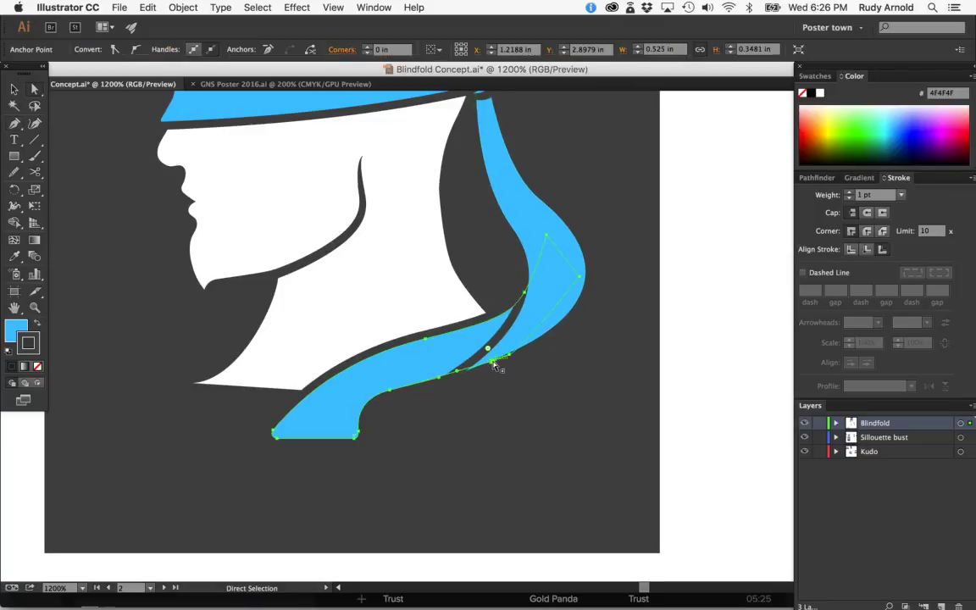
key("super+equal")
key("super+equal")
key("p")
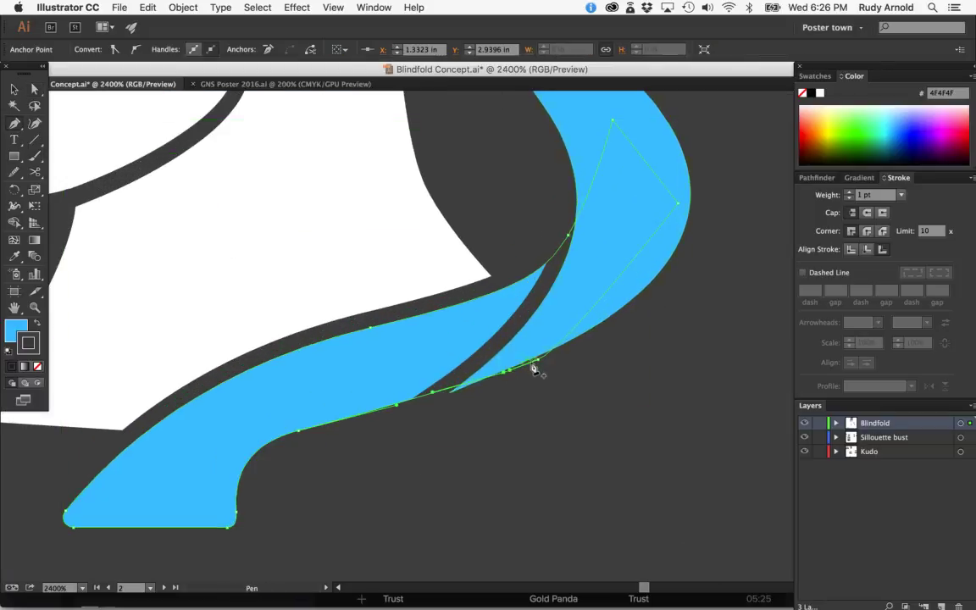
key("super+z")
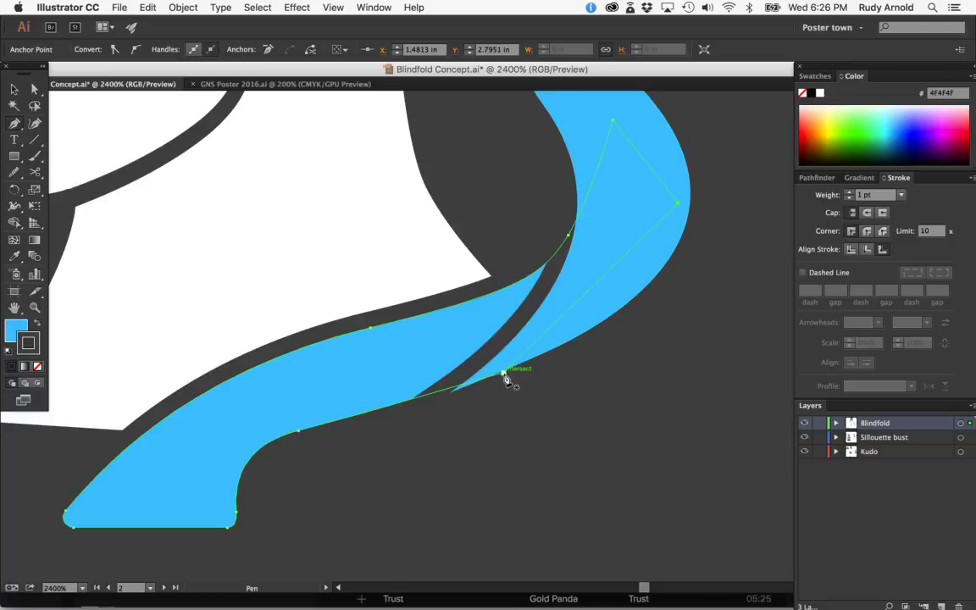
left_click(498, 369, "super")
left_click_drag(498, 365, 497, 366)
key("a")
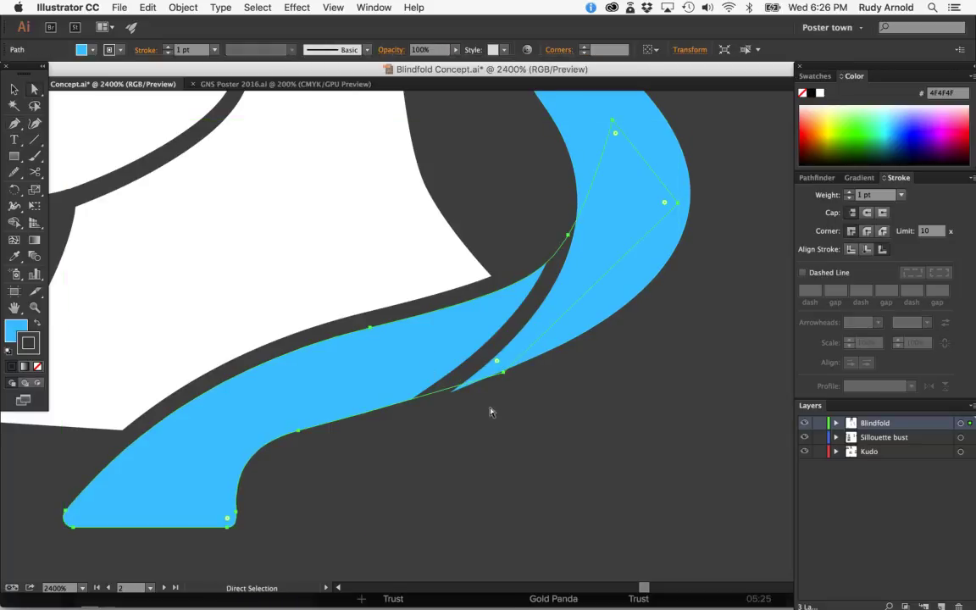
Step: Reshape the folded piece's lower-edge anchor at the fold with the Anchor Point tool so the edge continues the tail's curve
left_click(505, 392)
left_click(503, 374)
left_click_drag(504, 373, 433, 395)
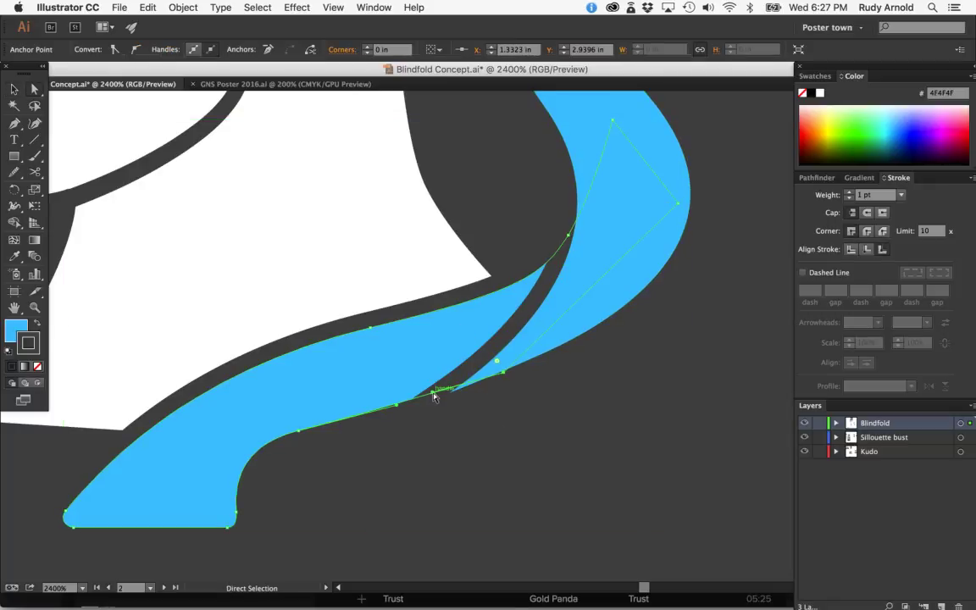
left_click_drag(15, 123, 46, 172)
left_click_drag(505, 370, 554, 347)
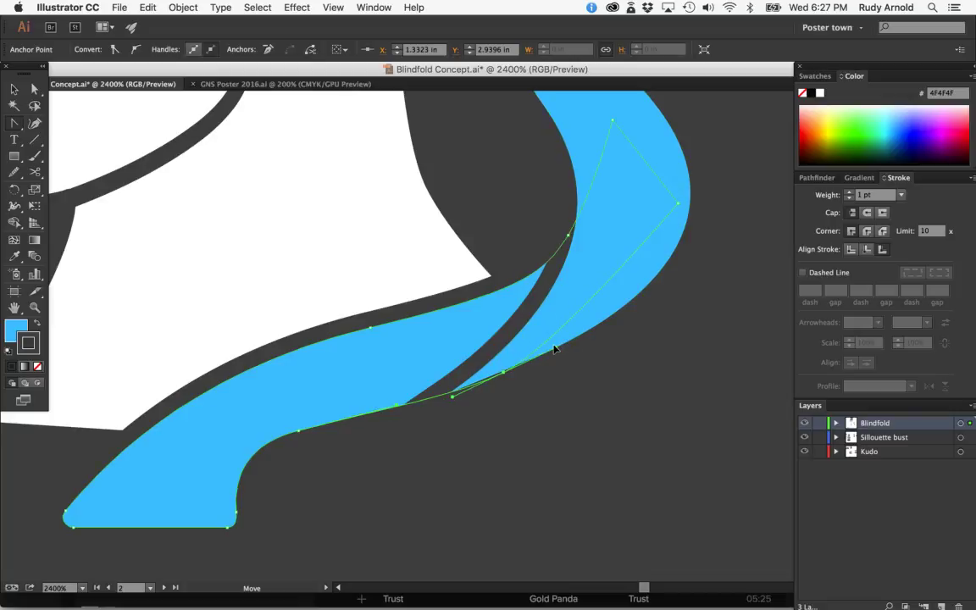
key("v")
left_click(434, 431)
Step: Lengthen the outer handle of the folded piece's upper-edge anchor to give that edge a fuller curve along the neck
key("a")
left_click(277, 440)
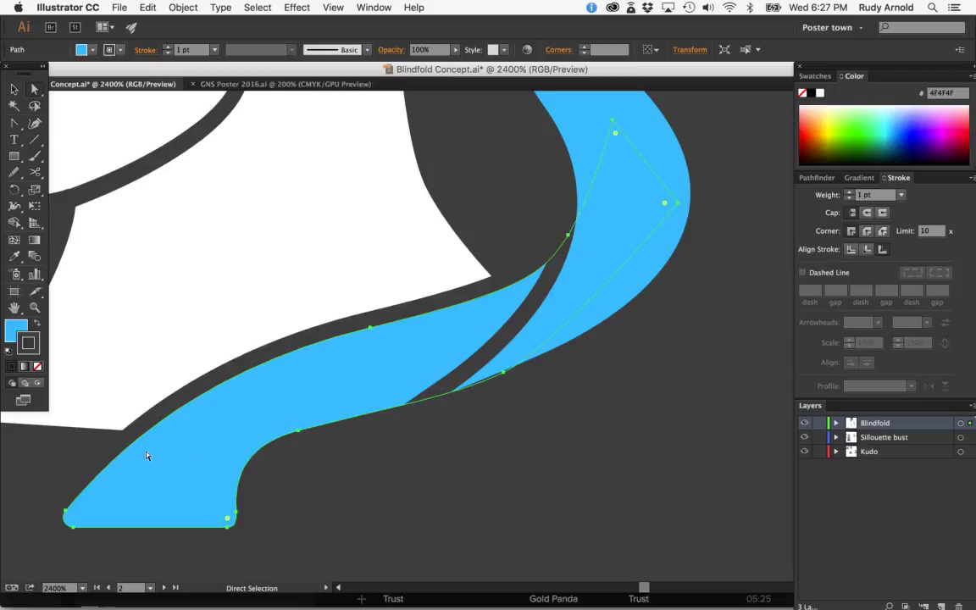
scroll(146, 456, "left", 5)
left_click(543, 309)
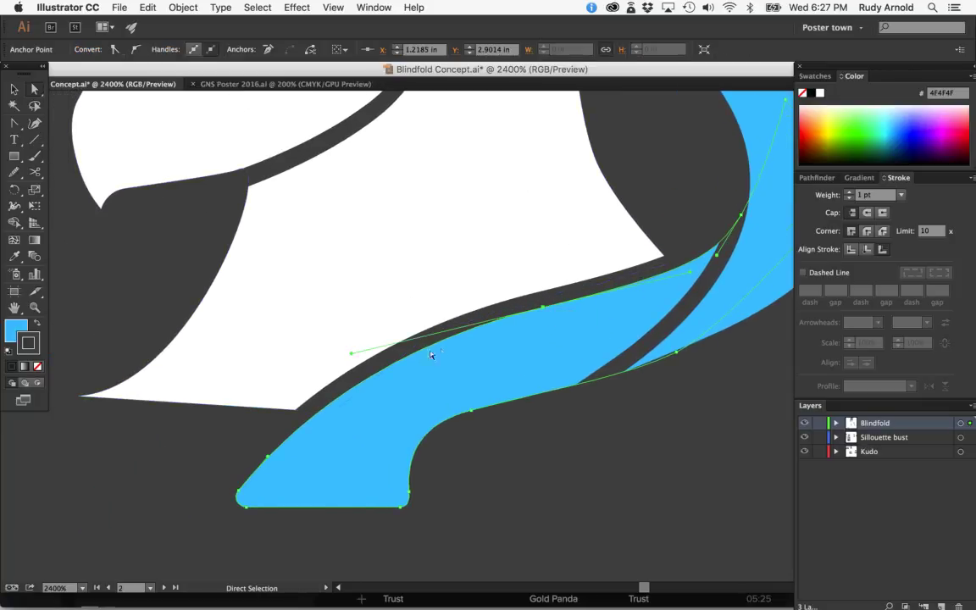
left_click_drag(352, 354, 306, 368)
key("v")
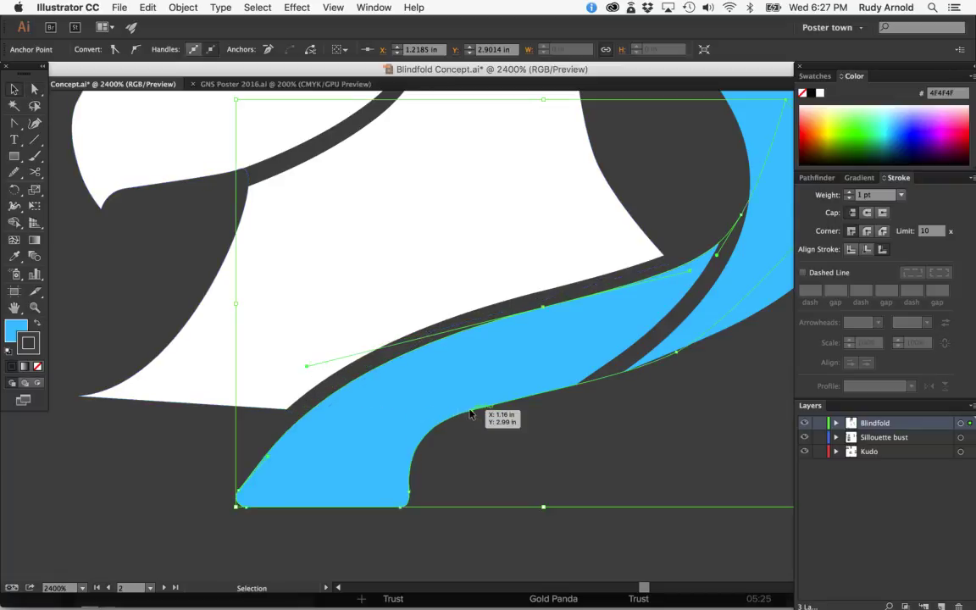
Step: Shorten the outer handle of the lower-edge anchor to tighten the concave bend beside the folded piece's end
left_click(471, 412)
key("a")
left_click(471, 412)
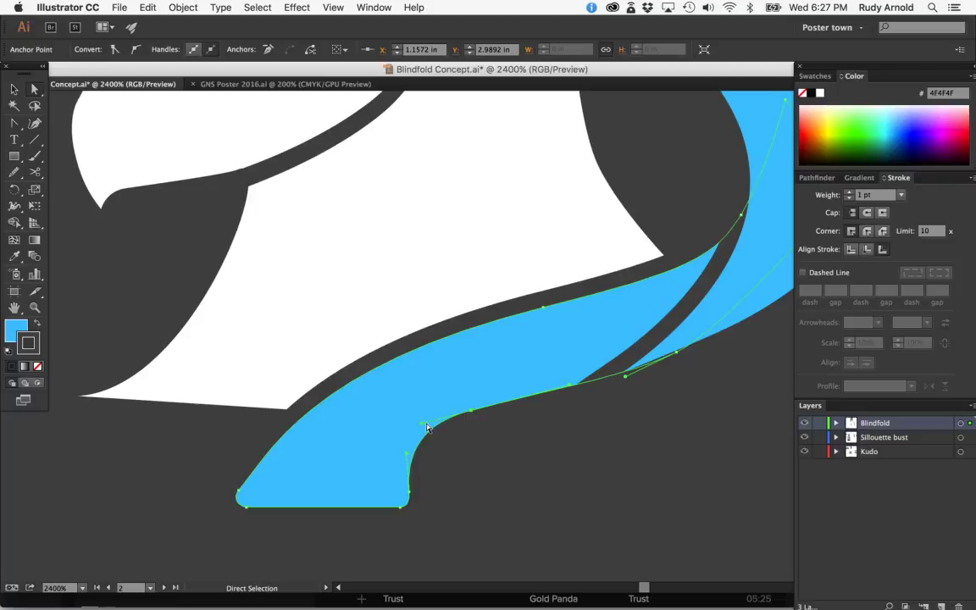
left_click_drag(420, 424, 432, 425)
key("v")
left_click(455, 455)
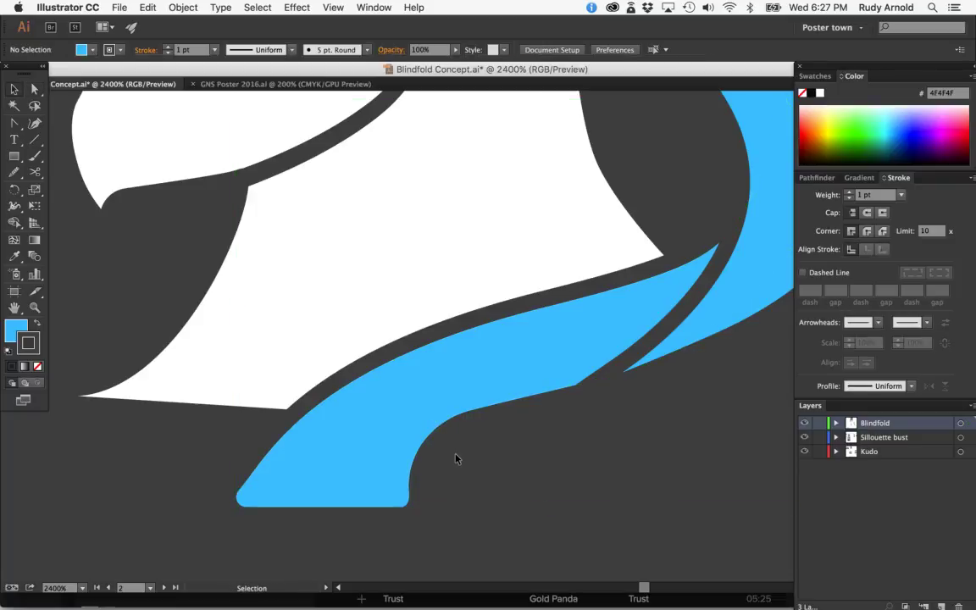
Step: Try moving the folded piece's concave-bend anchor slightly up toward the fold and lowering its fold-side handle
key("a")
left_click(505, 396)
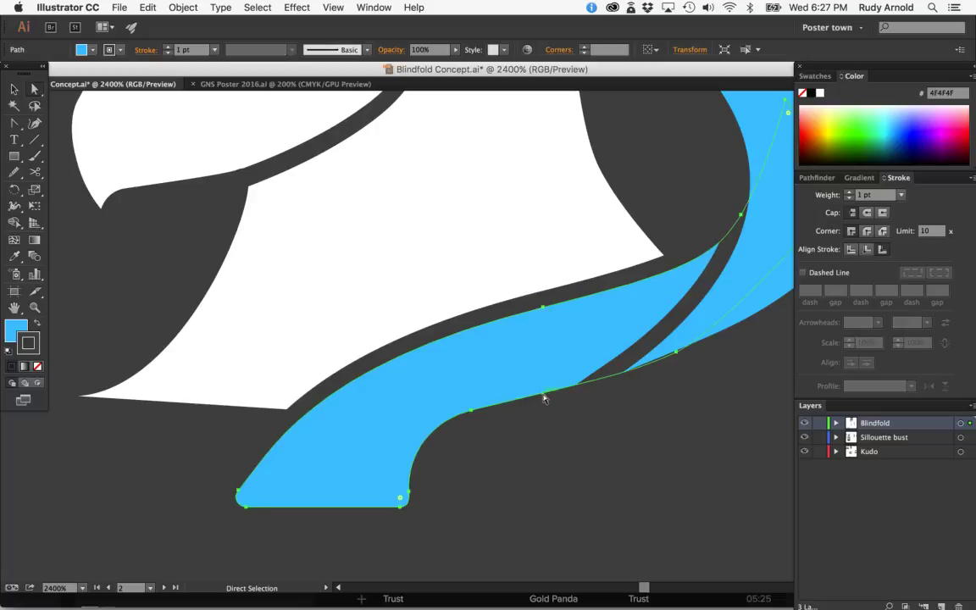
left_click(471, 411)
left_click_drag(472, 413, 478, 407)
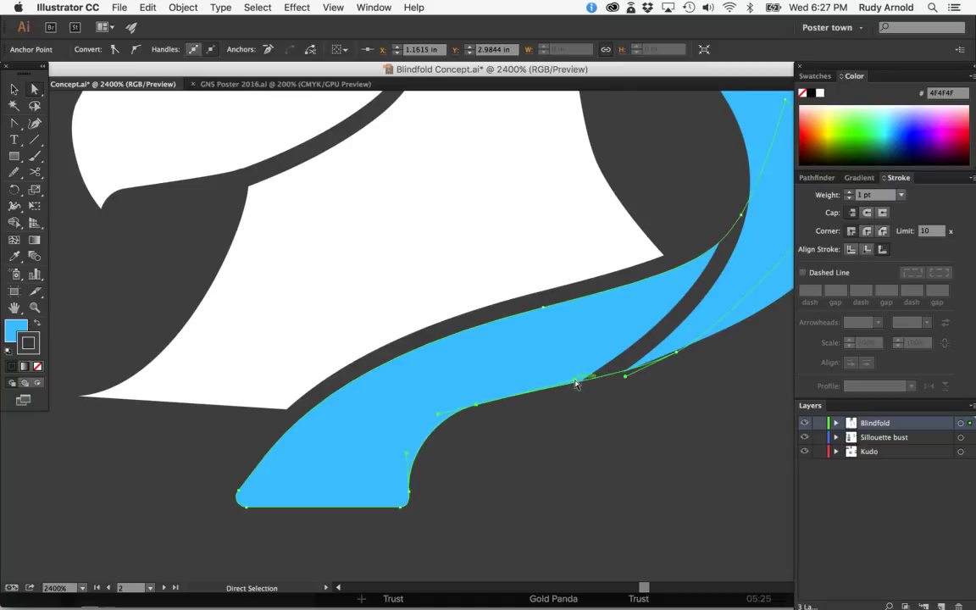
left_click_drag(575, 383, 583, 385)
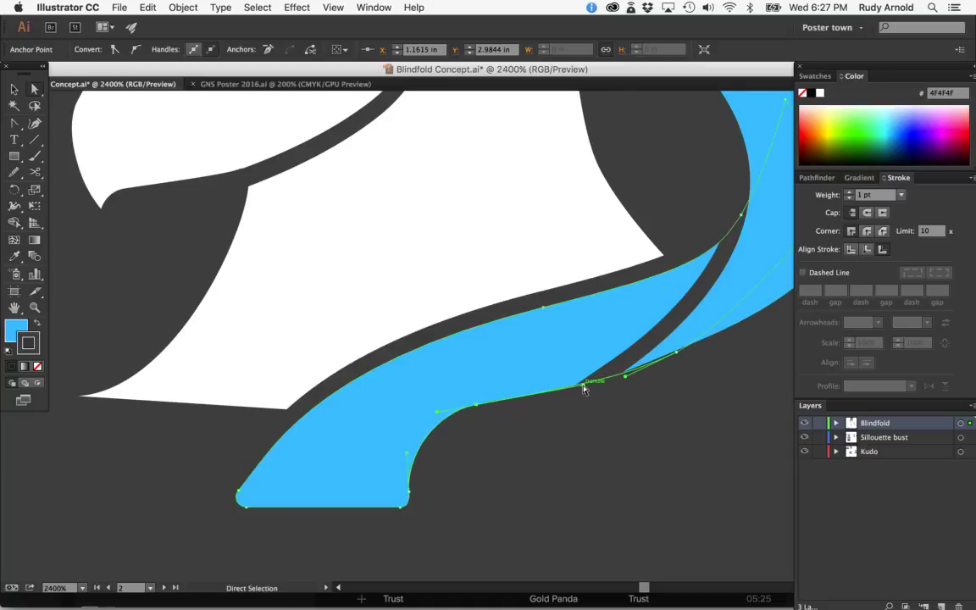
left_click(582, 451, "super")
Step: Try to bend the folded piece's lower edge by pulling its fold-side handle downward, and undo the change
left_click(540, 390)
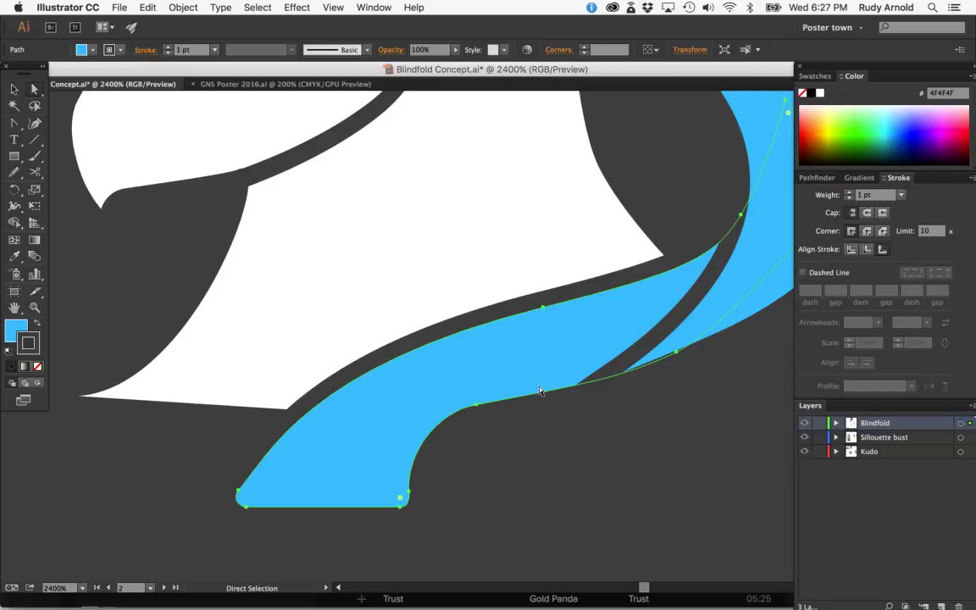
scroll(539, 391, "down", 2)
scroll(539, 390, "left", 2)
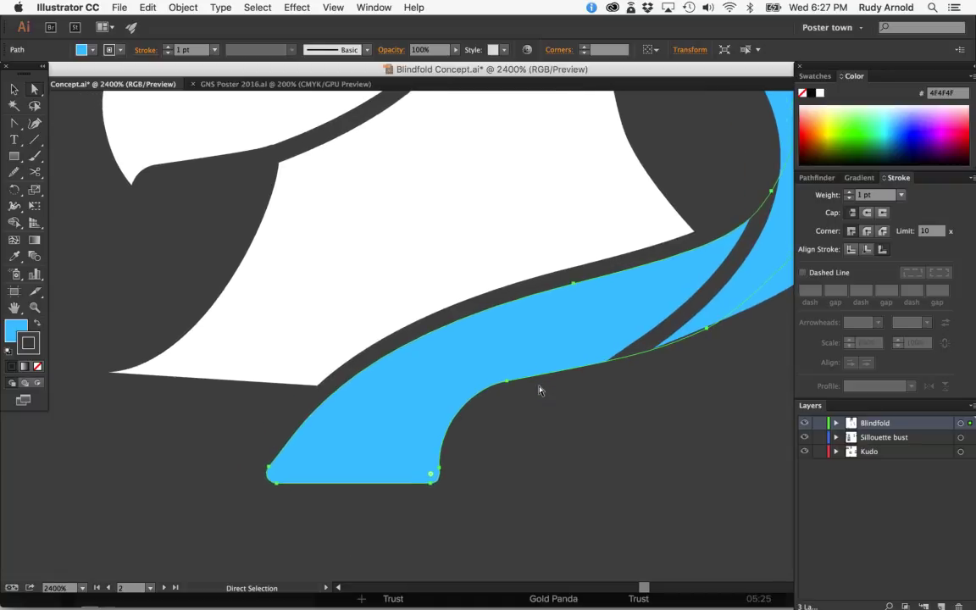
left_click(560, 416)
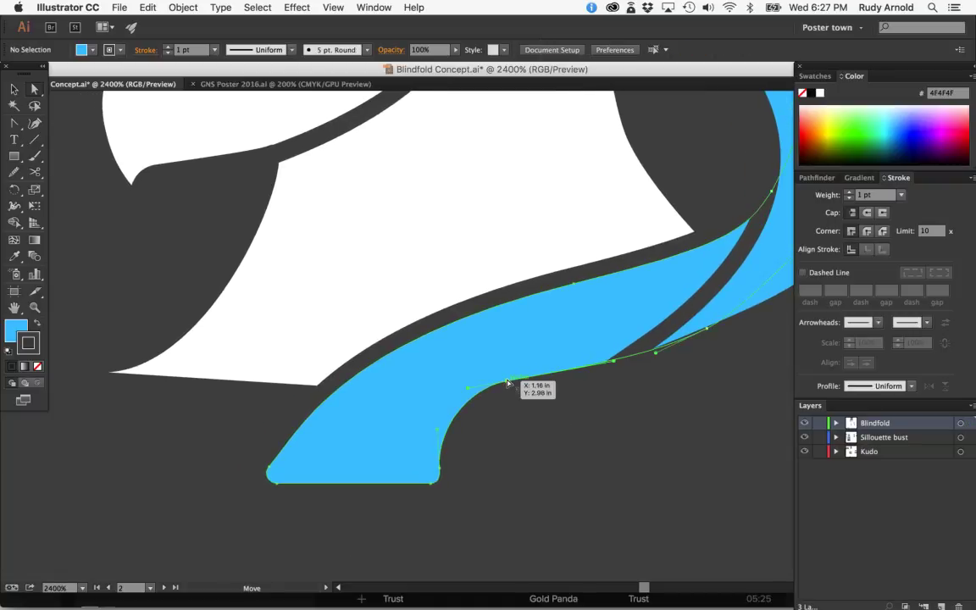
left_click(506, 382)
left_click_drag(613, 363, 596, 381)
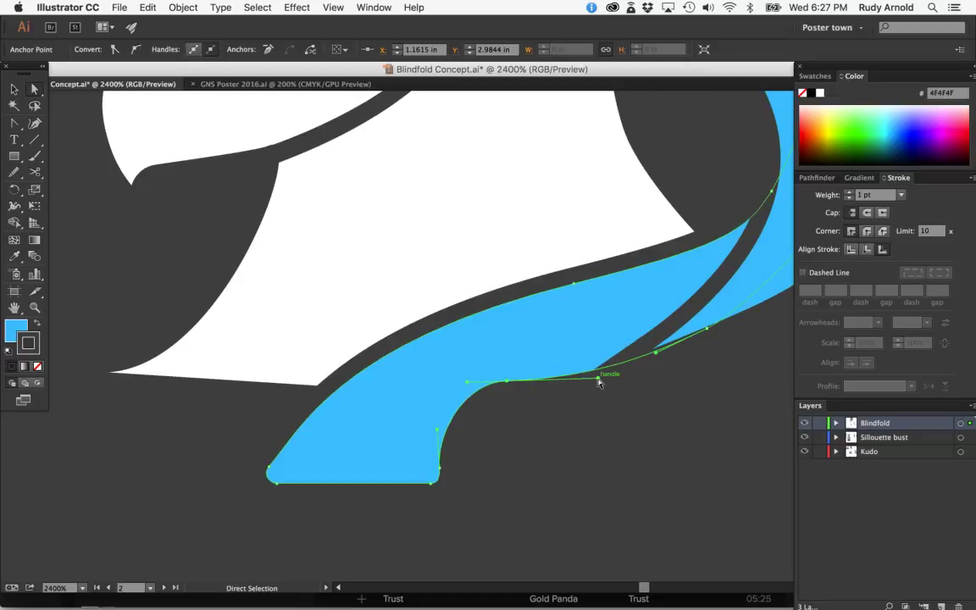
left_click(608, 461)
key("super+z")
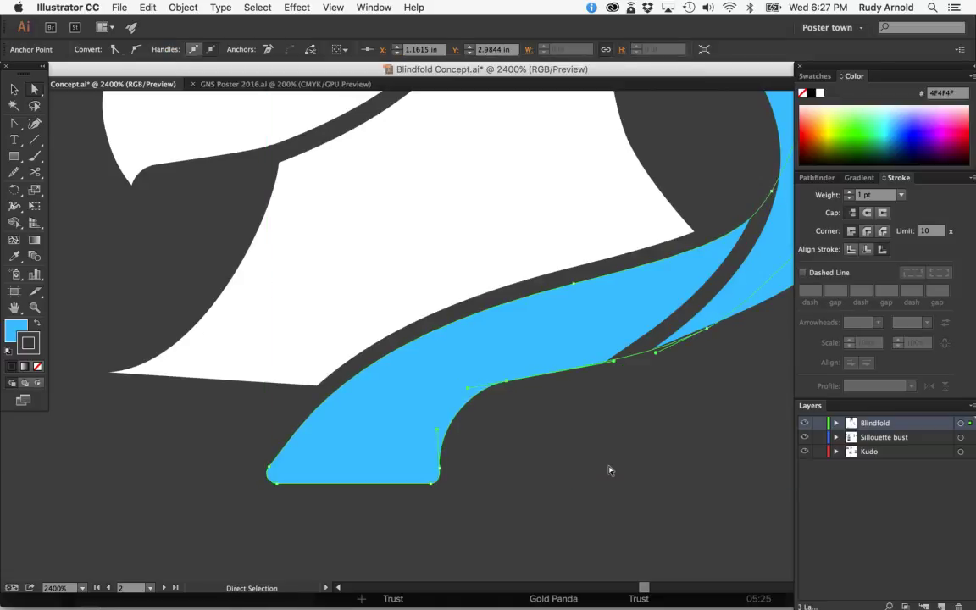
Step: Try a shorter outer handle on the concave-bend anchor and check the result on the whole blindfold concept
left_click_drag(468, 394, 480, 389)
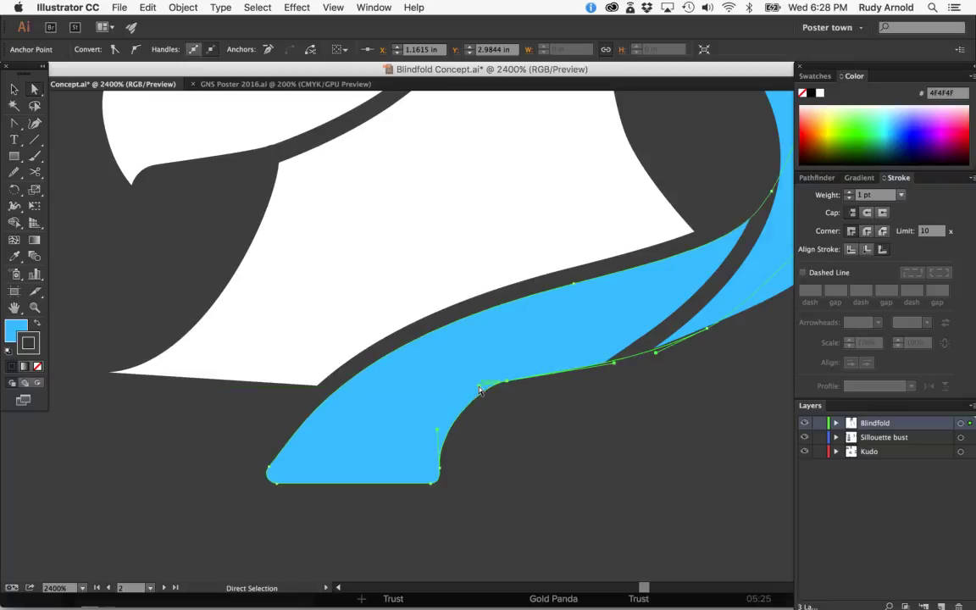
key("v")
left_click(500, 448)
key("super+minus")
key("super+minus")
key("super+minus")
key("super+minus")
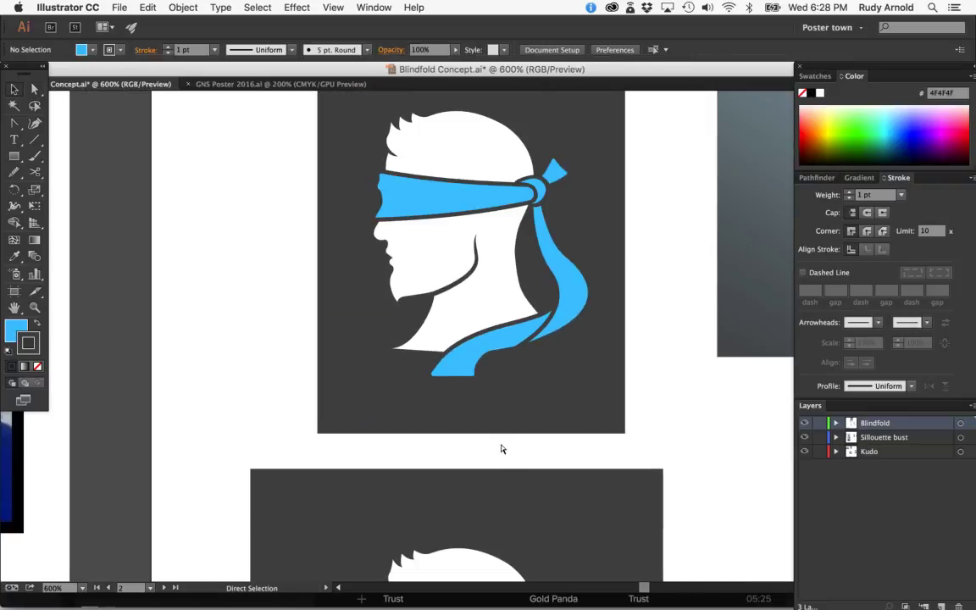
Step: Undo the latest adjustments to the concave-bend anchor and its handles, restoring its earlier position
key("super+equal")
key("super+equal")
key("super+equal")
key("super+equal")
key("super+equal")
key("super+z")
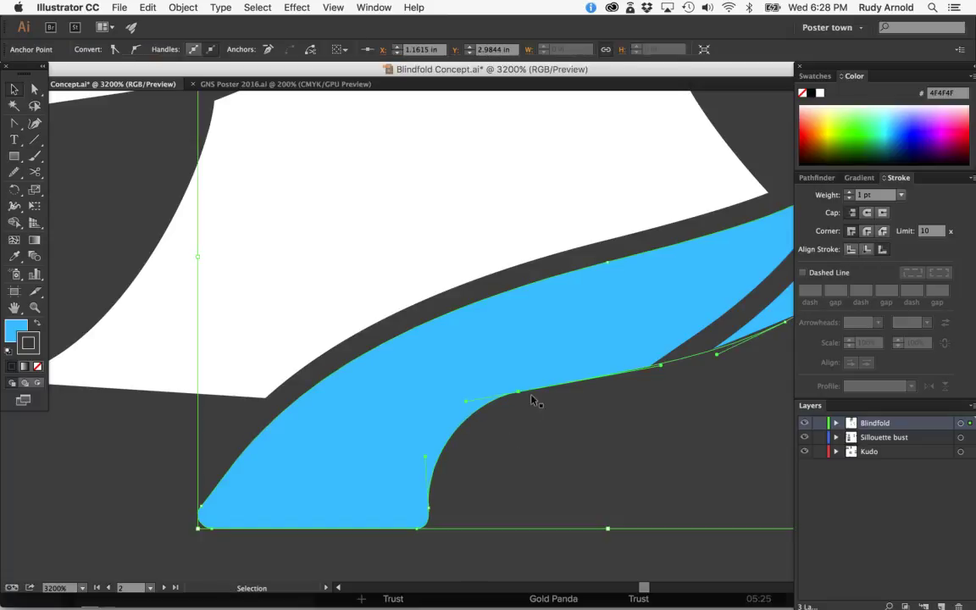
left_click_drag(660, 365, 658, 358)
left_click(632, 459)
key("super+z")
key("a")
left_click_drag(517, 391, 511, 399)
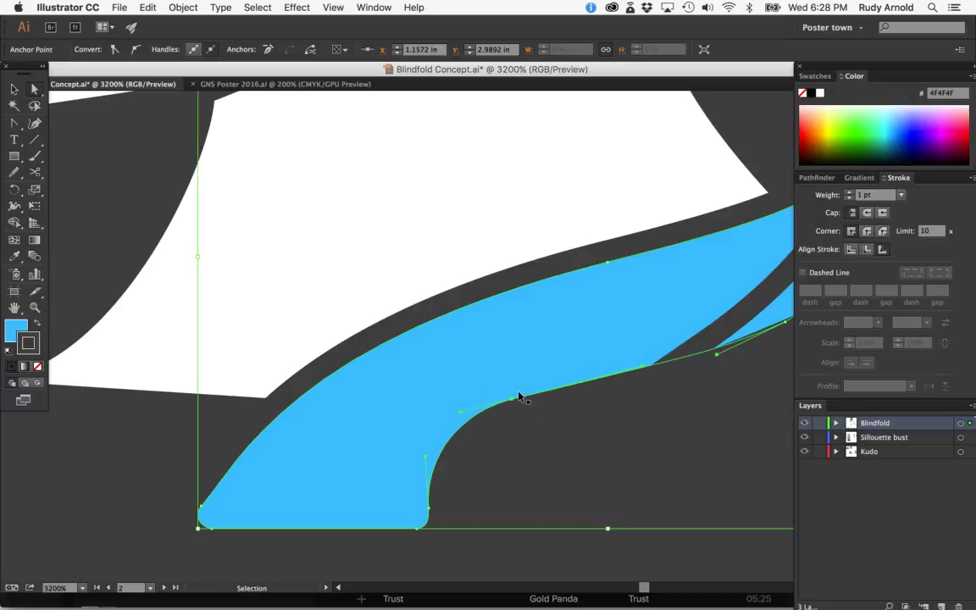
left_click(568, 437)
Step: Move the folded piece's lower-edge anchor at the fold inward and angle its handle to follow the gap beside the tail
scroll(663, 378, "right", 3)
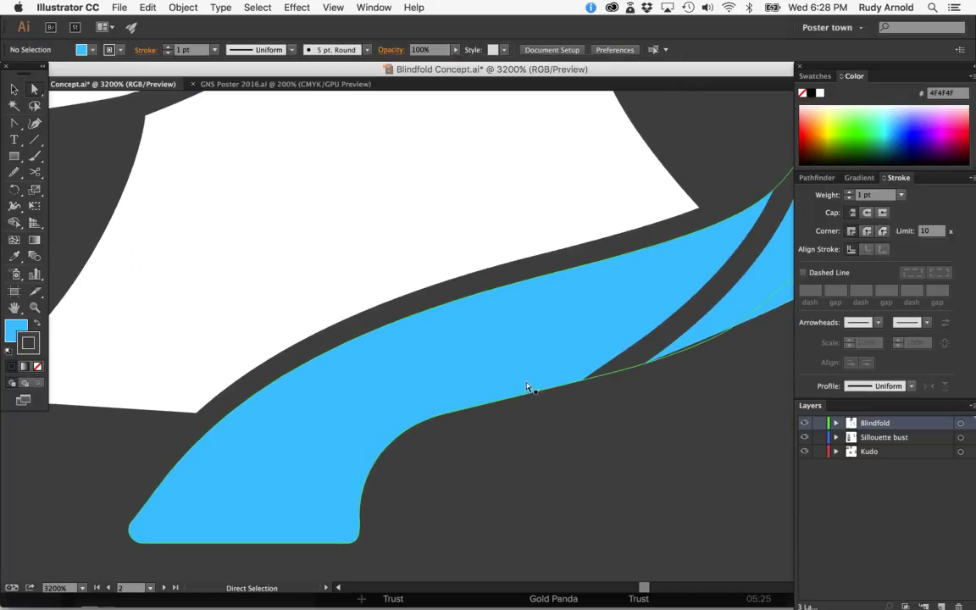
left_click(566, 371)
scroll(625, 370, "right", 3)
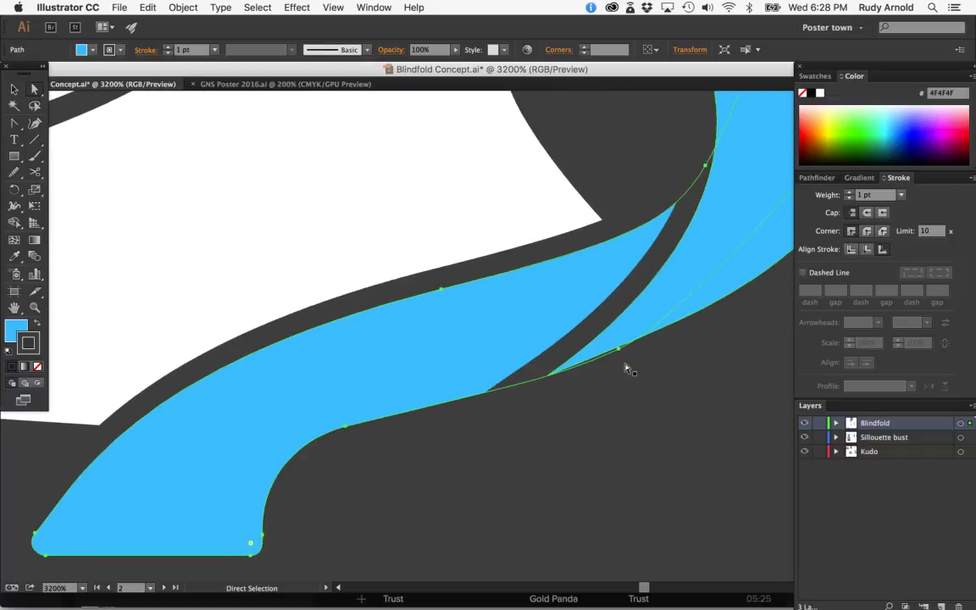
left_click_drag(606, 354, 552, 340)
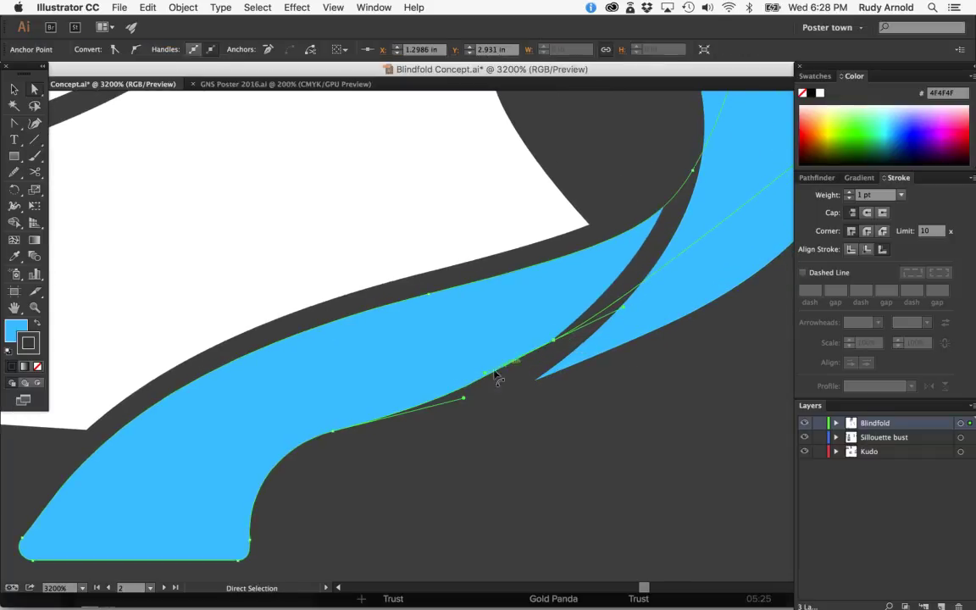
left_click_drag(485, 373, 515, 381)
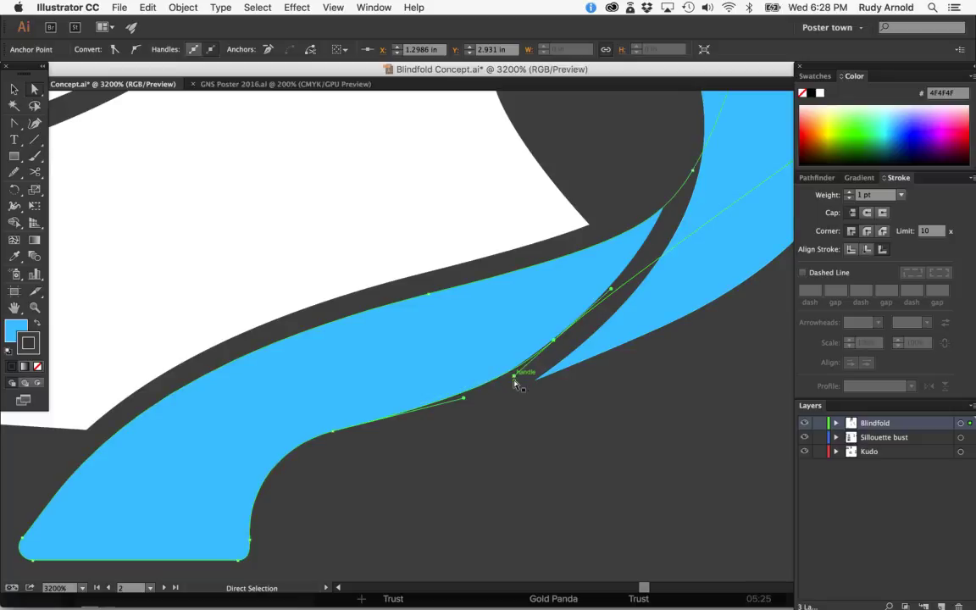
left_click(502, 438)
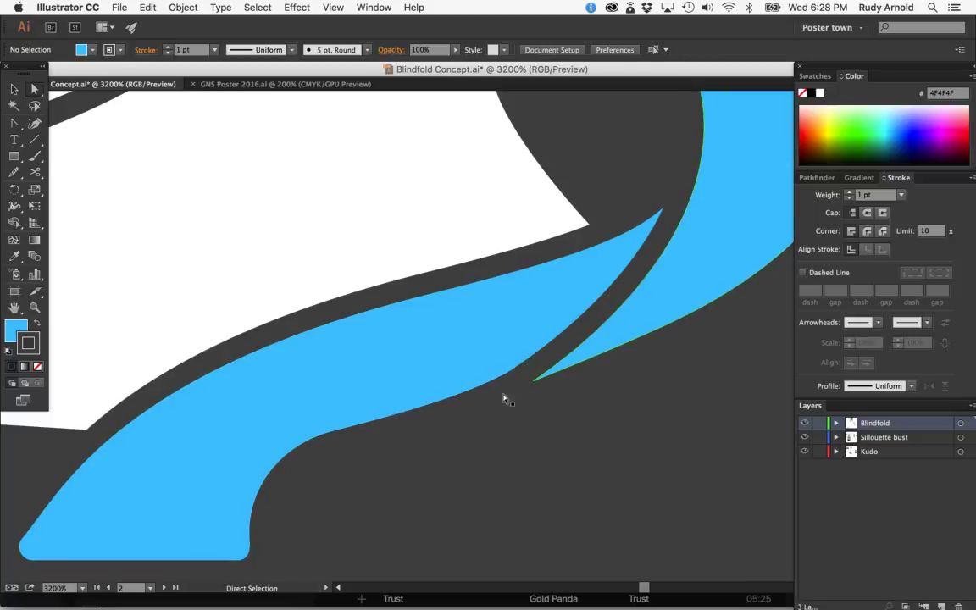
Step: Shorten the lower handle of the fold-side anchor to smooth the folded piece's edge, and review the whole blindfold tail
left_click(486, 362)
left_click(552, 342)
left_click(542, 322)
left_click(553, 341)
left_click_drag(516, 382, 522, 370)
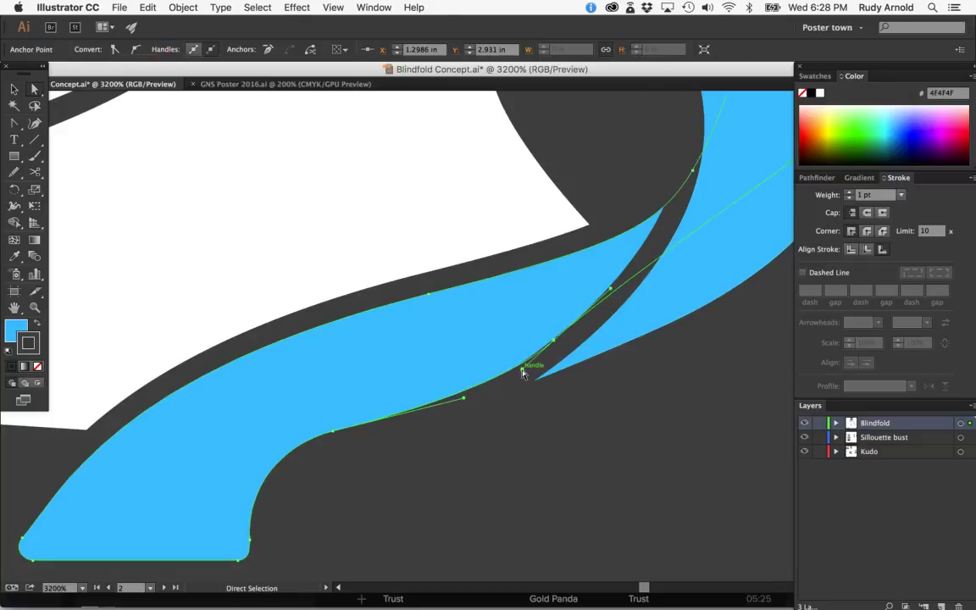
key("super+minus")
key("super+minus")
key("super+minus")
key("super+minus")
key("v")
key("super+shift+a")
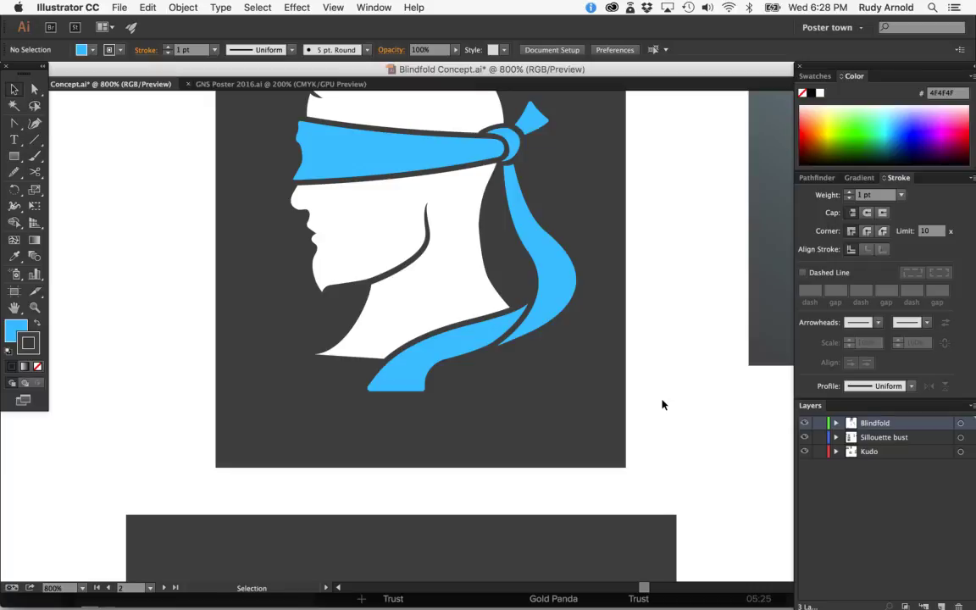
Step: Lower the concave-bend anchor on the folded piece's bottom edge slightly and lengthen its handle toward the blunt end
key("super+minus")
key("super+minus")
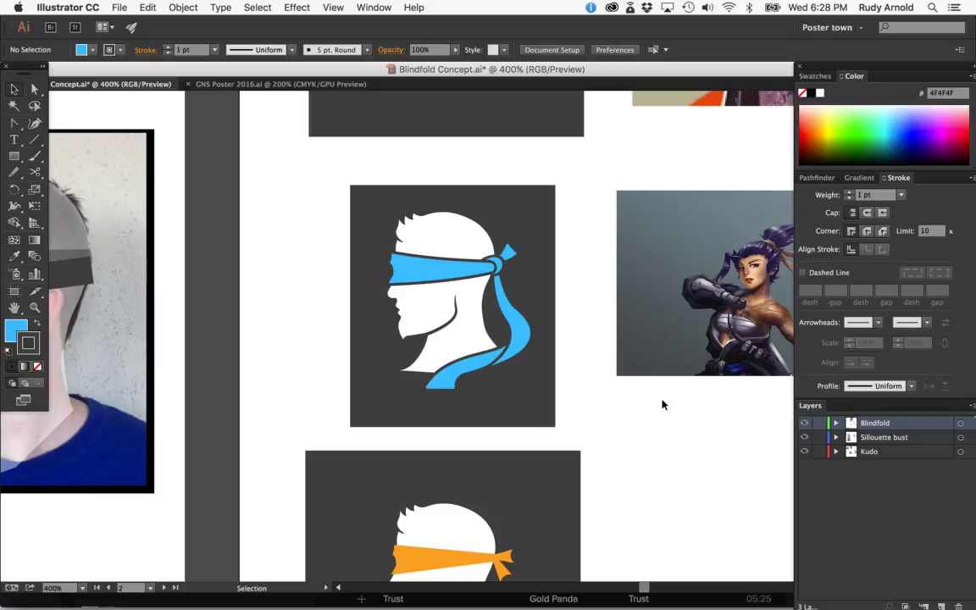
key("super+equal")
key("super+equal")
key("super+equal")
key("super+equal")
key("super+equal")
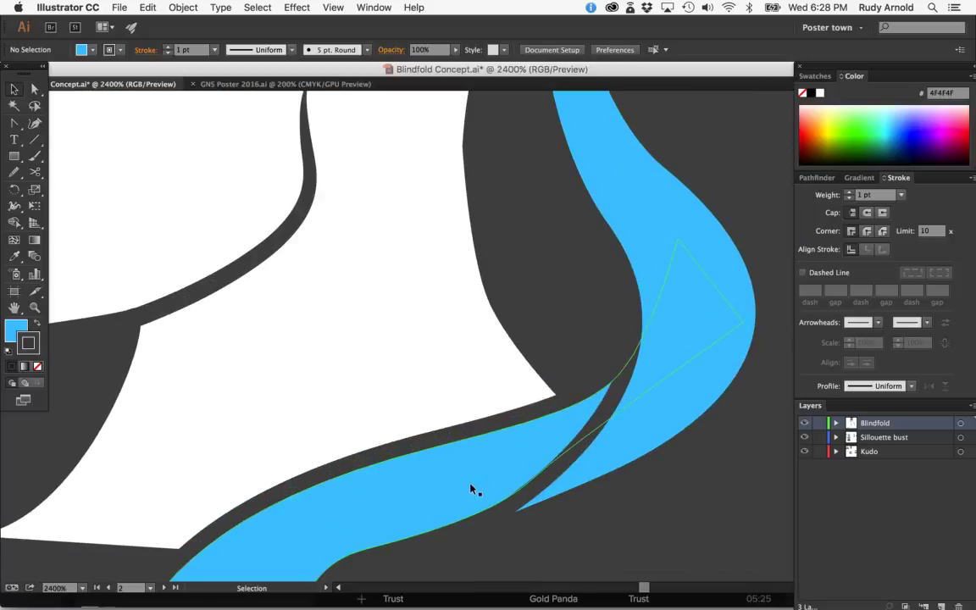
scroll(470, 497, "down", 5)
key("a")
left_click(396, 454)
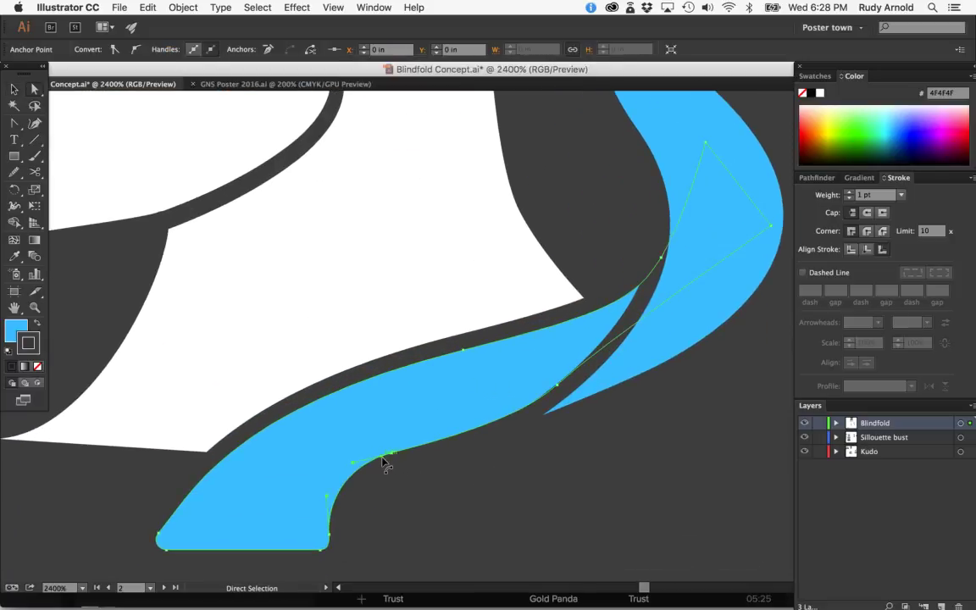
left_click(392, 452)
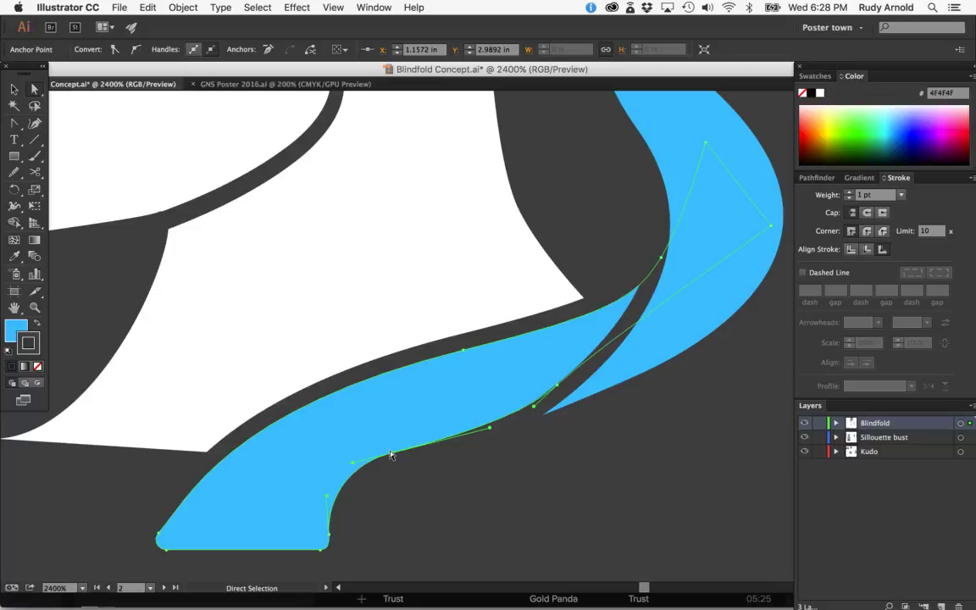
left_click_drag(391, 455, 341, 471)
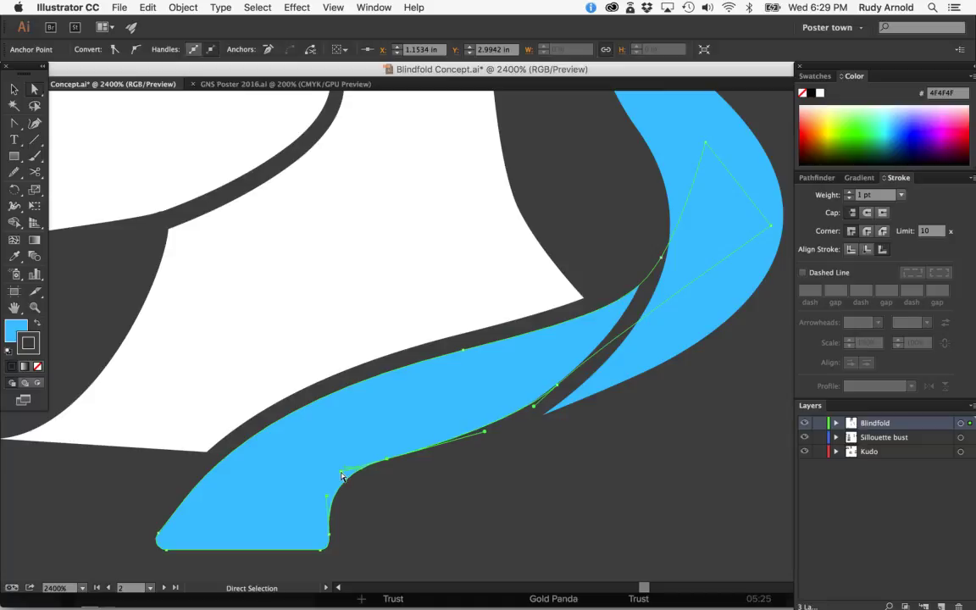
key("v")
left_click(377, 509)
key("a")
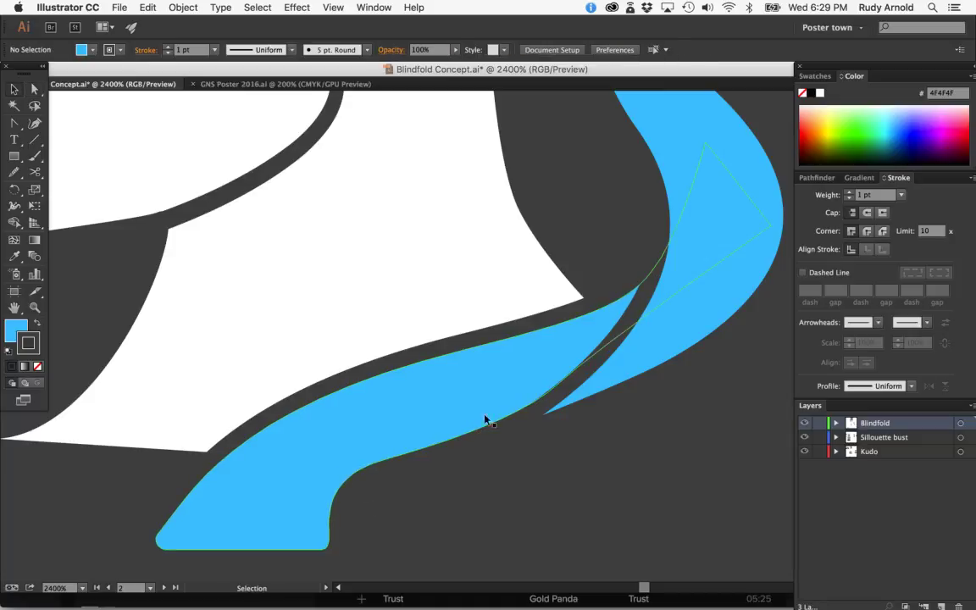
Step: Shift the folded piece's upper-edge anchor toward the fold to smooth the curve beside the neck, and review the tail
left_click(539, 368)
mouse_move(472, 346)
left_mouse_down()
mouse_move(469, 353)
mouse_move(479, 353)
left_mouse_up()
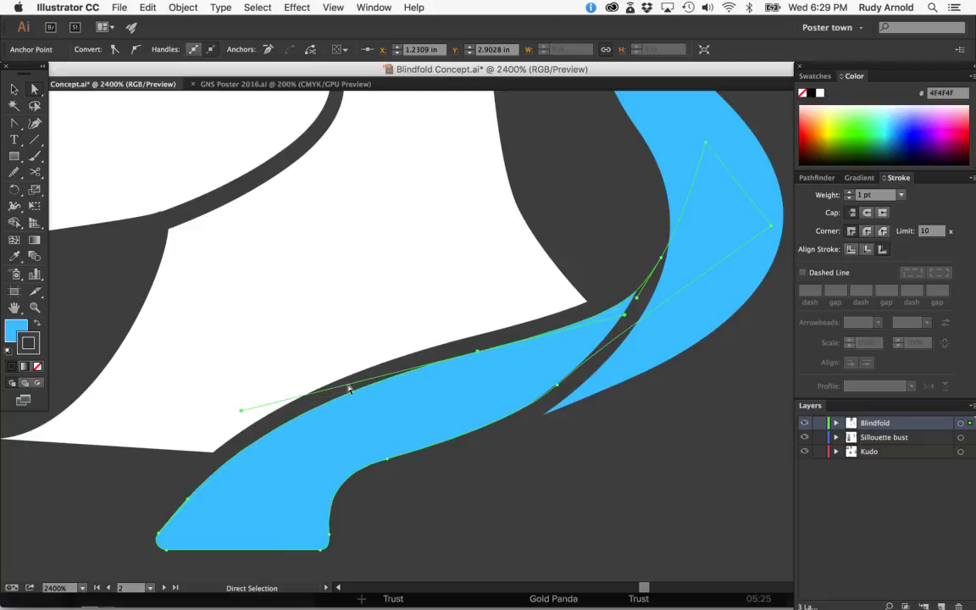
key("v")
left_click(495, 499)
scroll(495, 499, "down", 3)
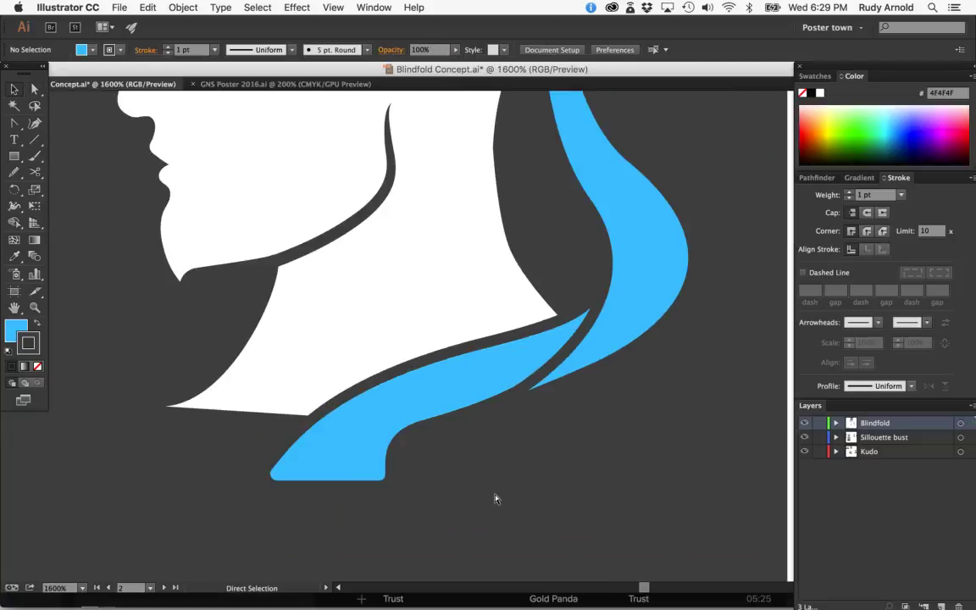
scroll(495, 499, "up", 1)
scroll(495, 499, "up", 3)
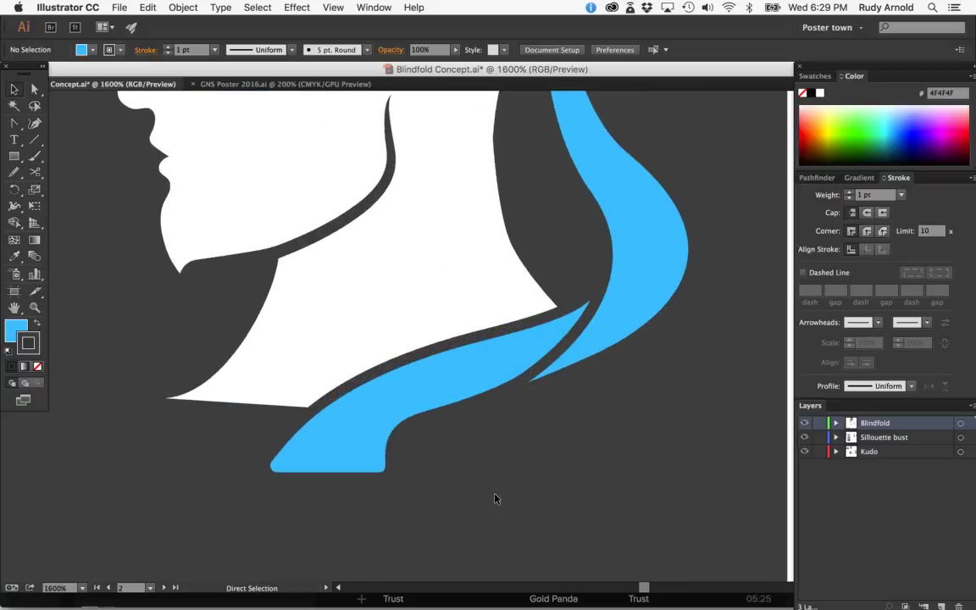
Step: Raise the concave-bend anchor on the folded piece's lower edge and extend its outer handle toward the fold
left_click(436, 413)
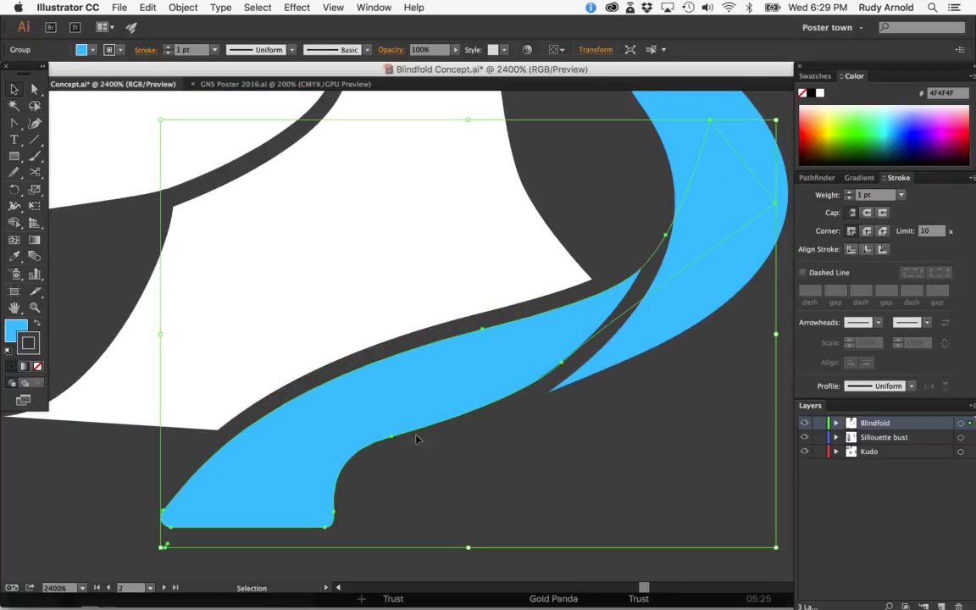
key("a")
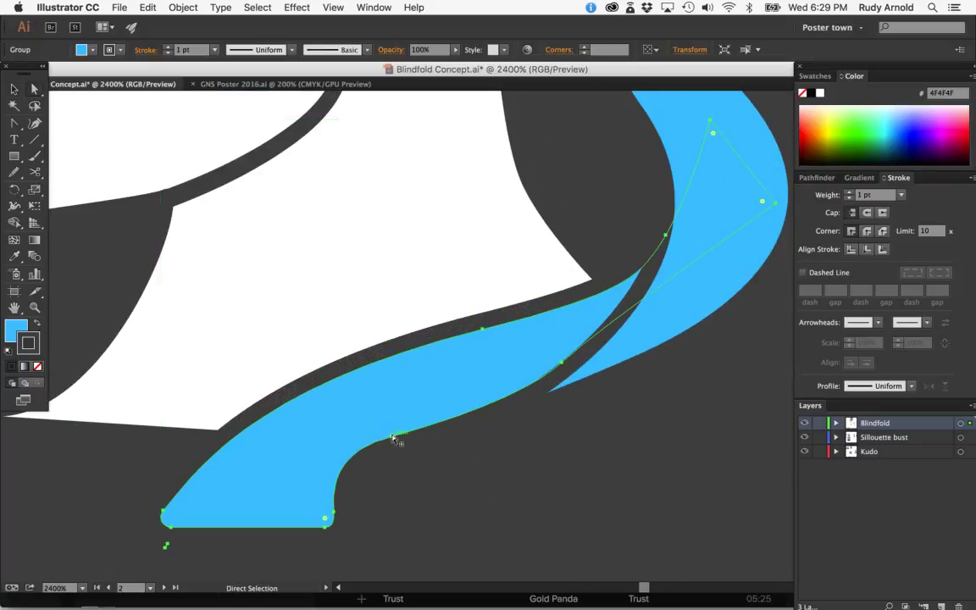
left_click_drag(392, 438, 390, 428)
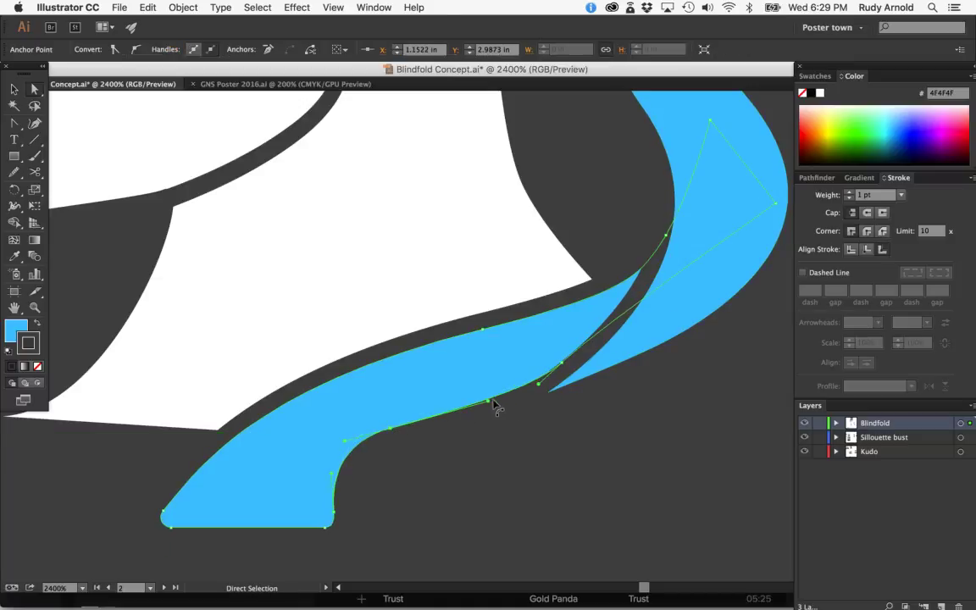
left_click_drag(489, 403, 522, 412)
left_click(534, 447)
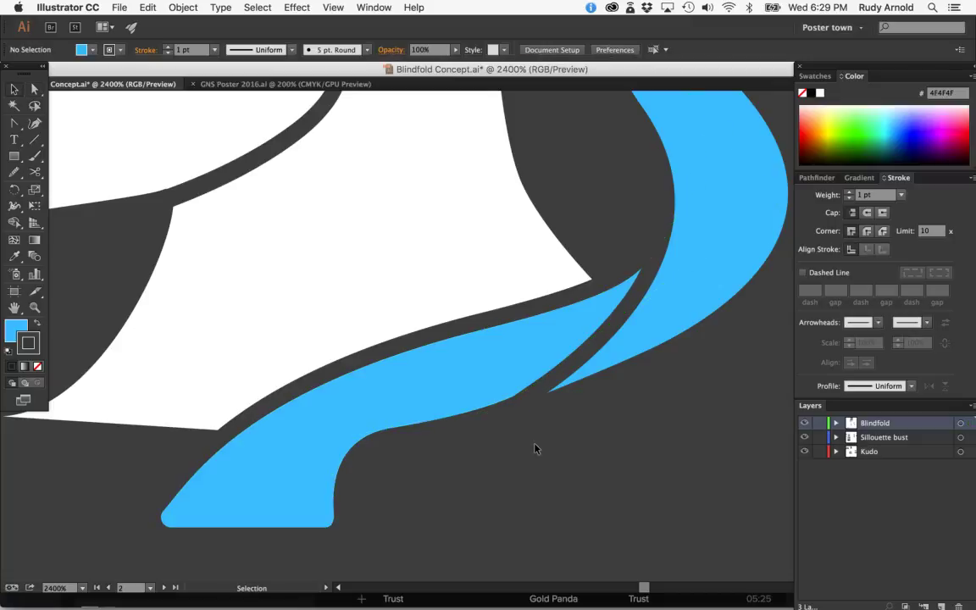
Step: Delete the folded piece's two surplus corner anchors hidden behind the tail with the Pen tool
left_click(559, 368)
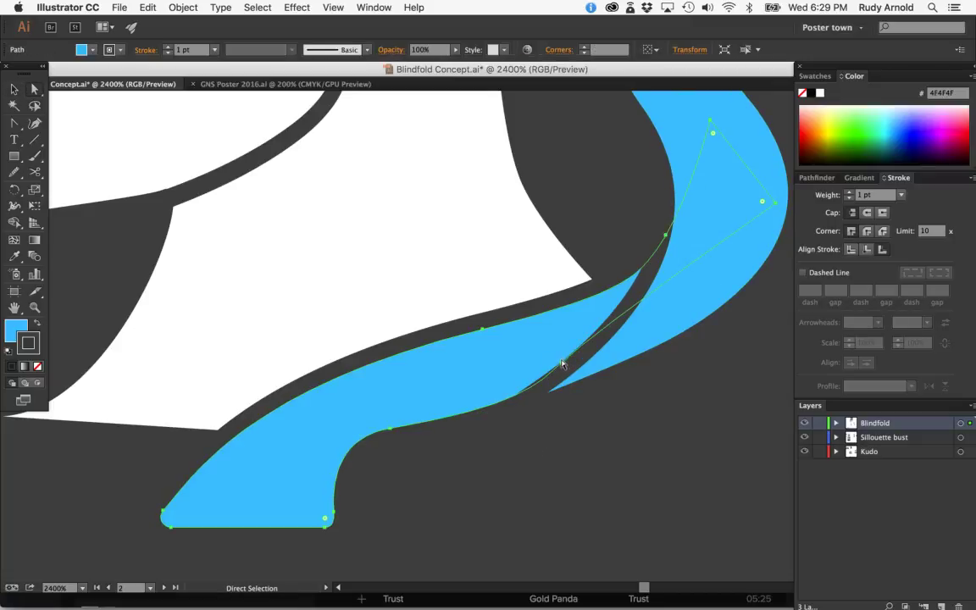
left_click(561, 364)
key("super")
key("p")
left_click_drag(774, 210, 711, 121)
left_click(711, 120)
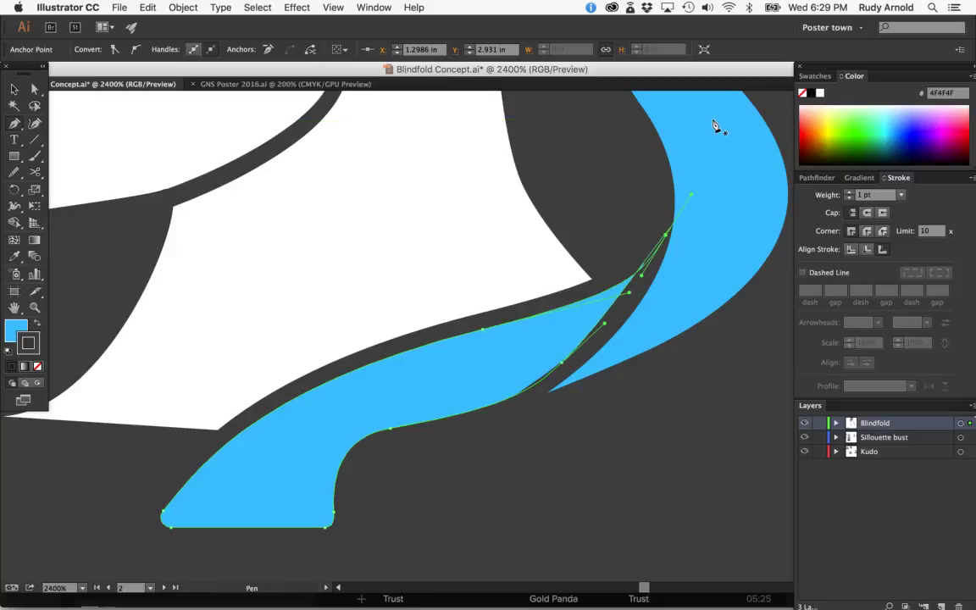
Step: Collapse both handles of the folded piece's tip anchor at the fold into a sharp corner
key("a")
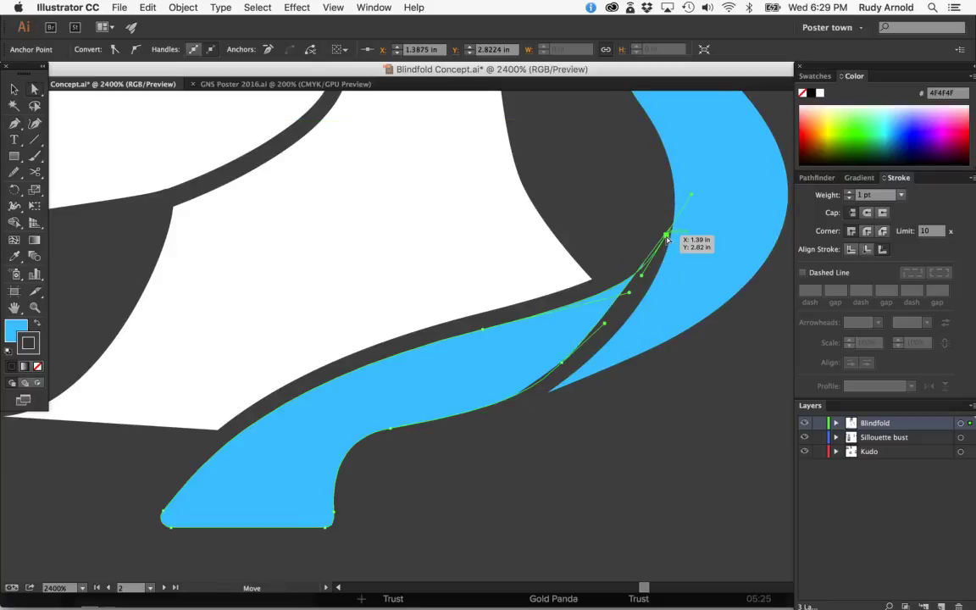
left_click_drag(693, 195, 665, 237)
left_click_drag(641, 275, 667, 238)
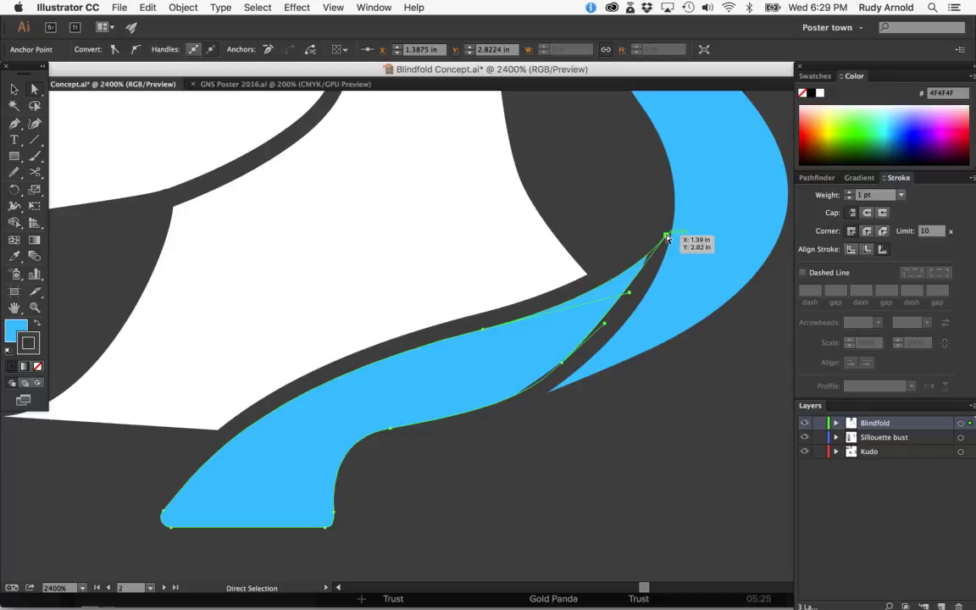
Step: Try stacking the folded piece in front of the tail and review it on the whole blindfold concept
left_click(669, 399)
key("v")
left_click(581, 323)
key("a")
left_click_drag(580, 323, 579, 325)
key("v")
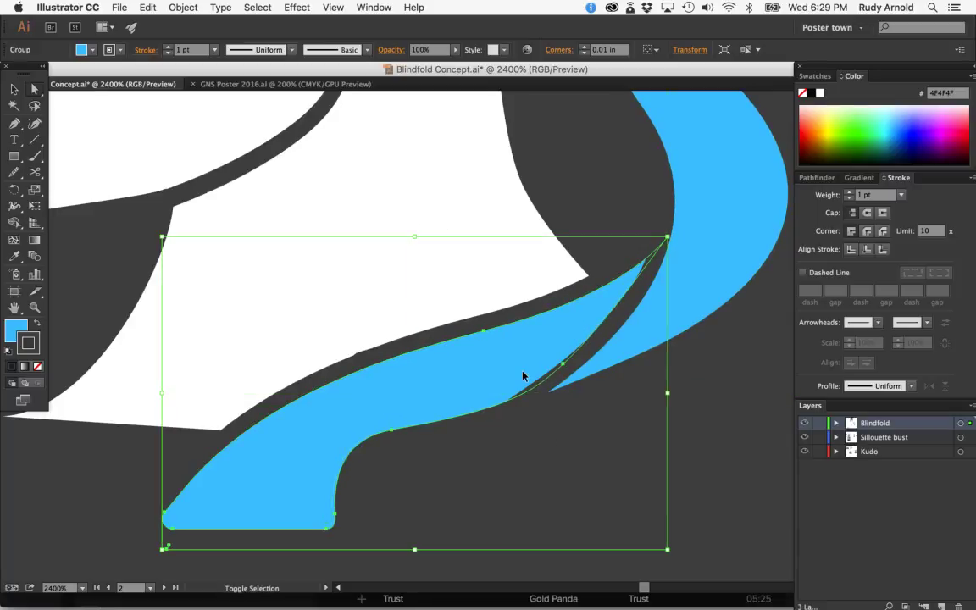
key("a")
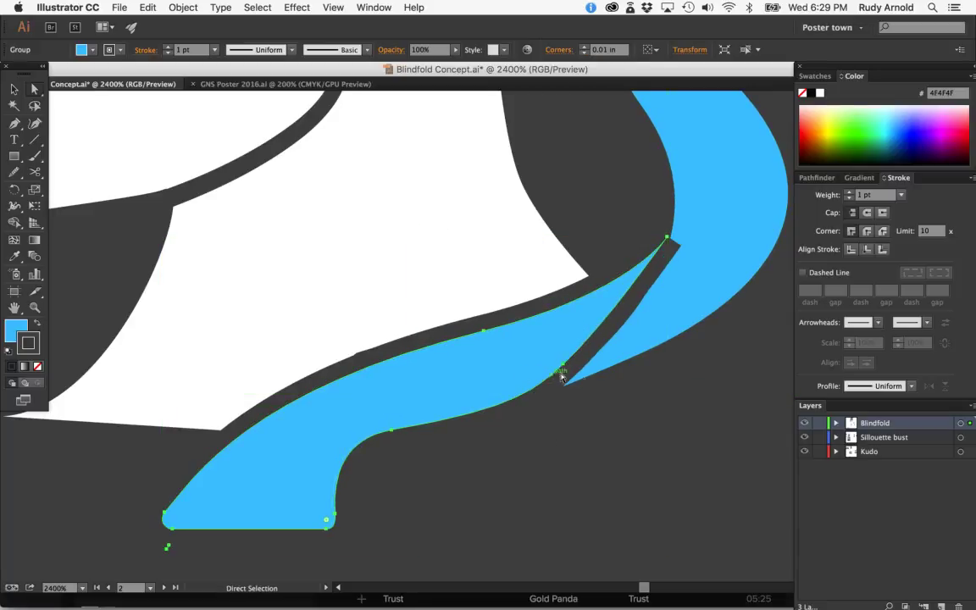
left_click(648, 402)
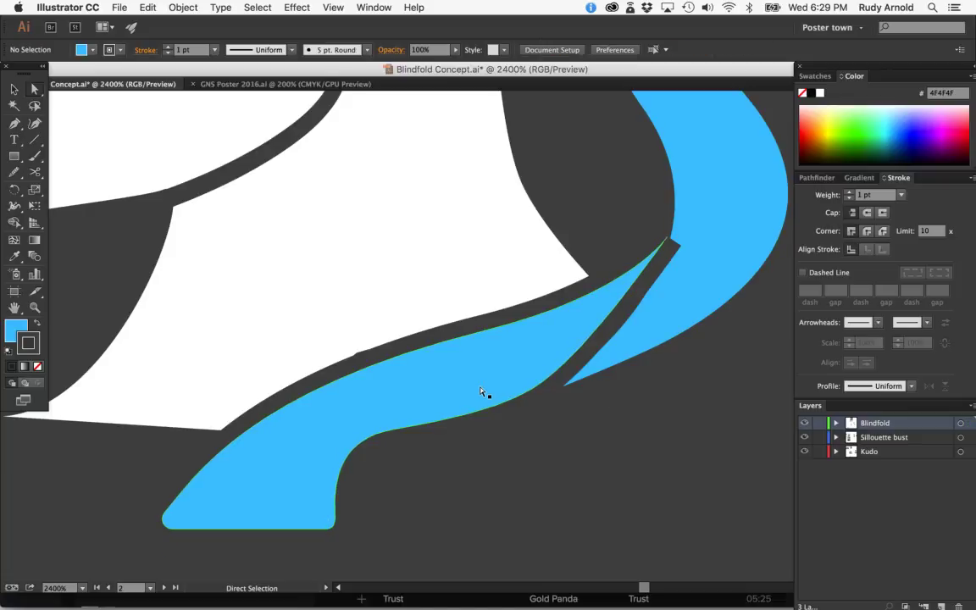
key("super+minus")
key("super+minus")
key("super+minus")
key("super+minus")
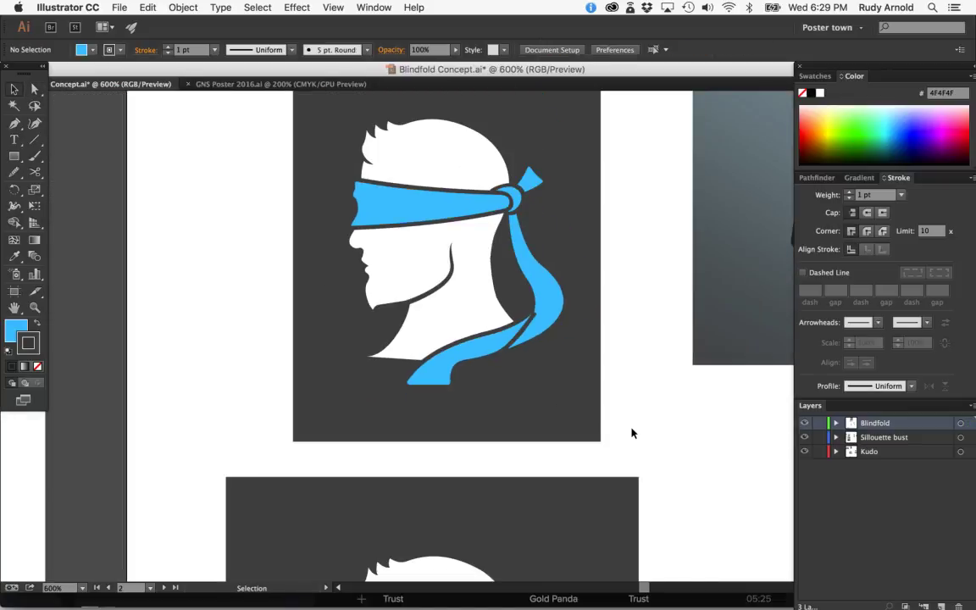
key("v")
key("a")
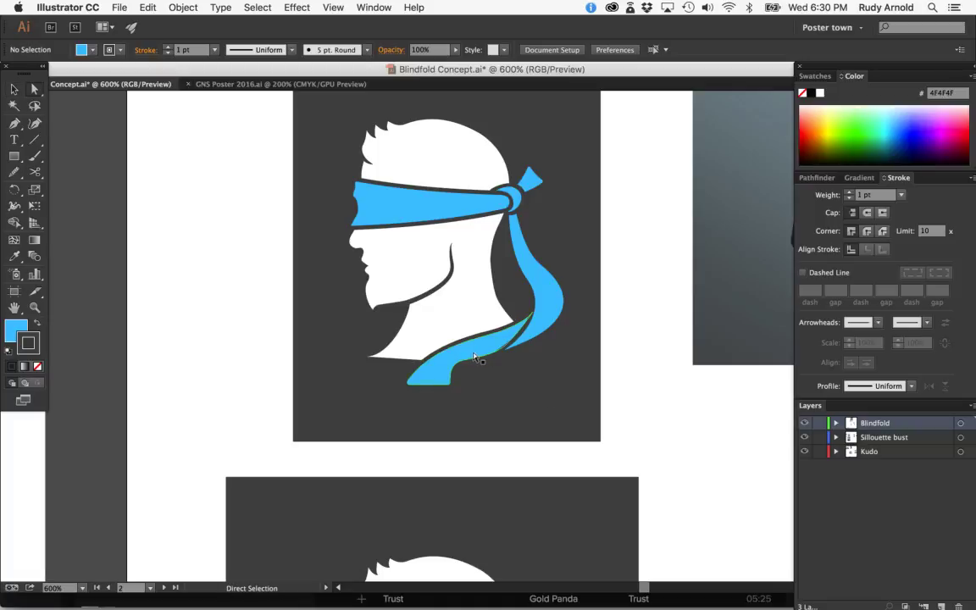
left_click_drag(457, 361, 676, 404)
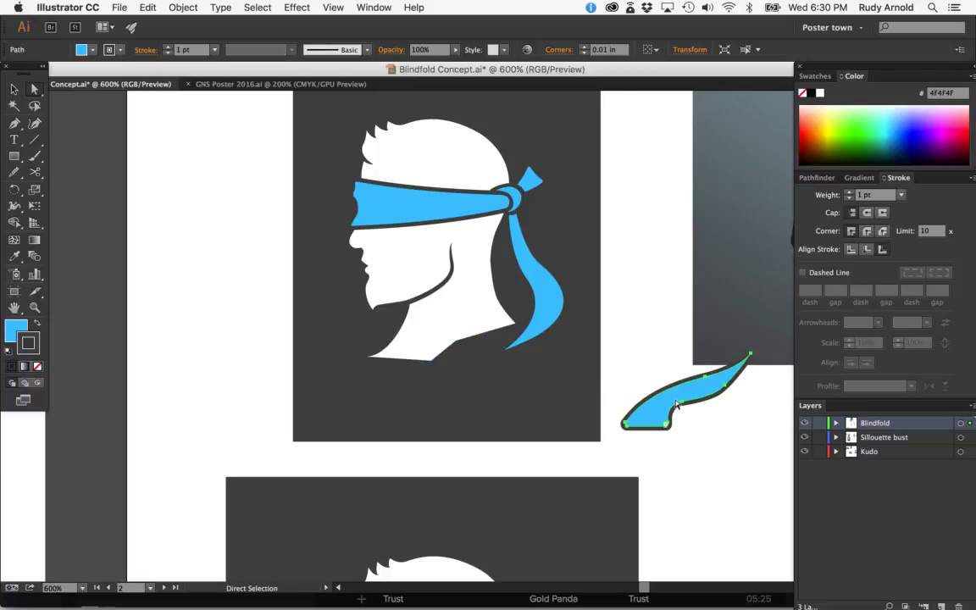
key("v")
key("super+z")
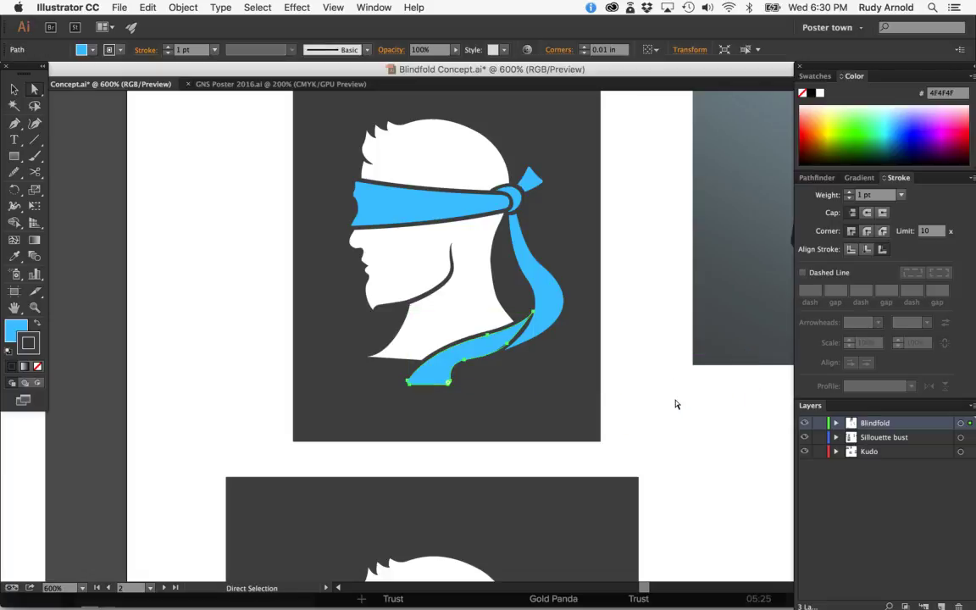
Step: Look over the artboards for an alternative lower tail piece
key("super+minus")
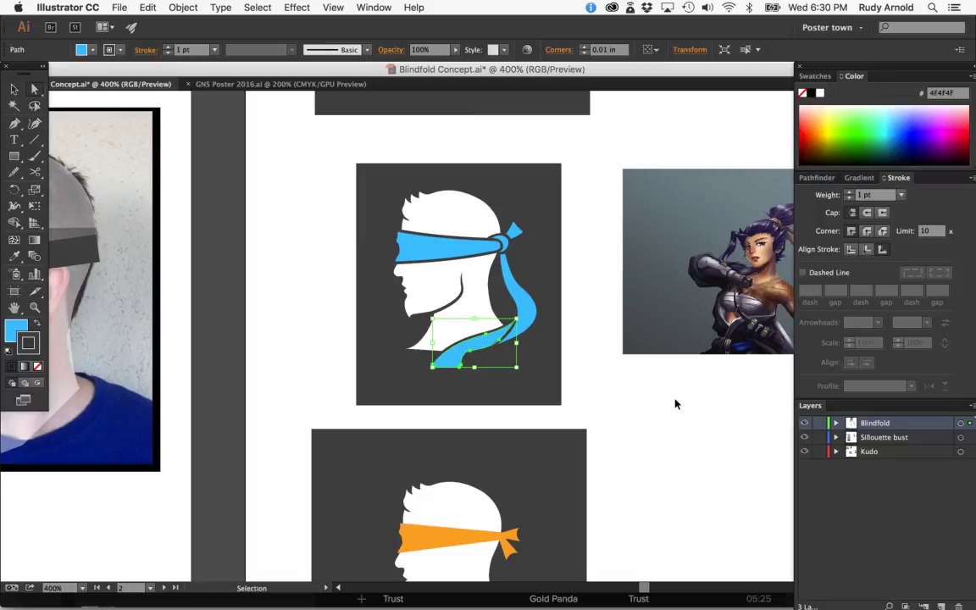
key("super+minus")
key("a")
key("super+minus")
key("super+minus")
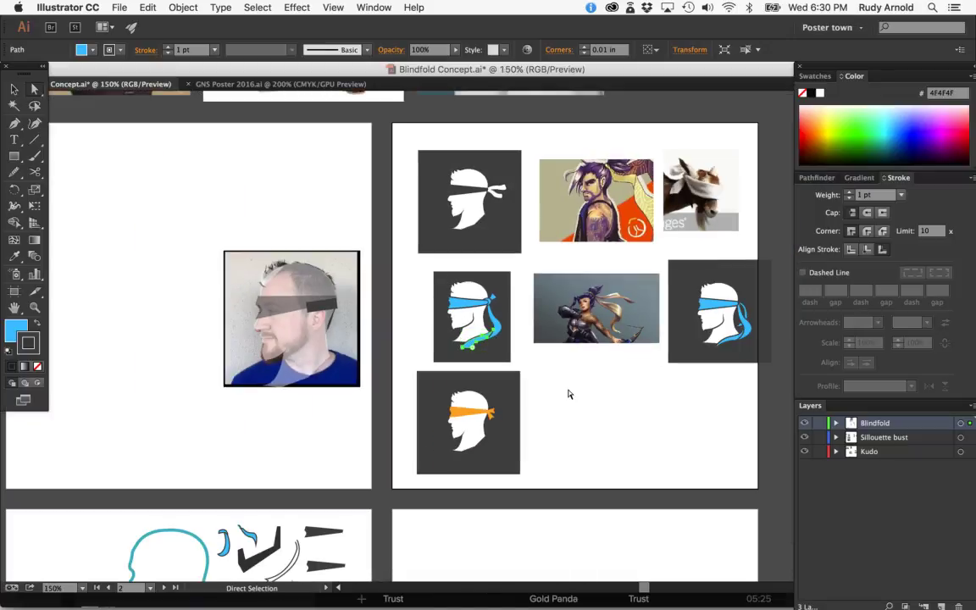
scroll(525, 442, "down", 4)
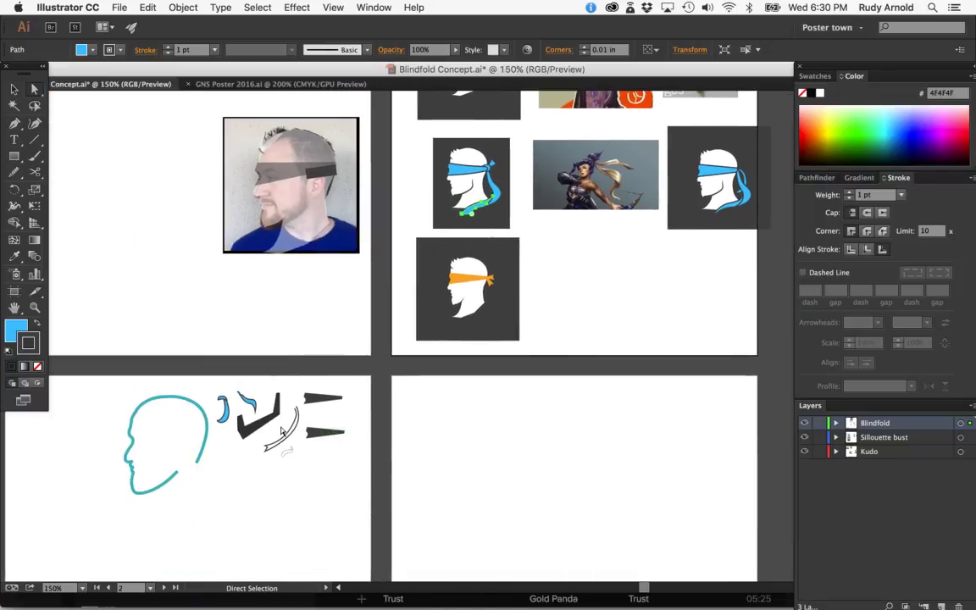
scroll(549, 394, "up", 4)
Step: Copy the tapered lower tail piece from the alternate blue blindfold concept and place it beside the main concept
key("super+plus")
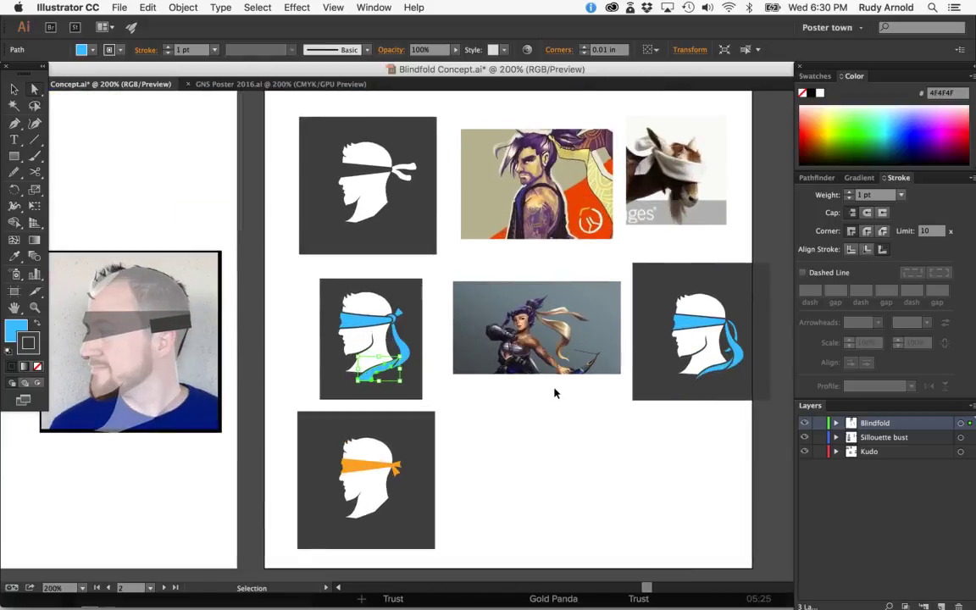
key("super+plus")
key("super+plus")
scroll(558, 392, "right", 5)
key("super+z")
key("super+z")
left_click(646, 529)
left_click_drag(646, 401, 76, 442)
scroll(76, 442, "left", 10)
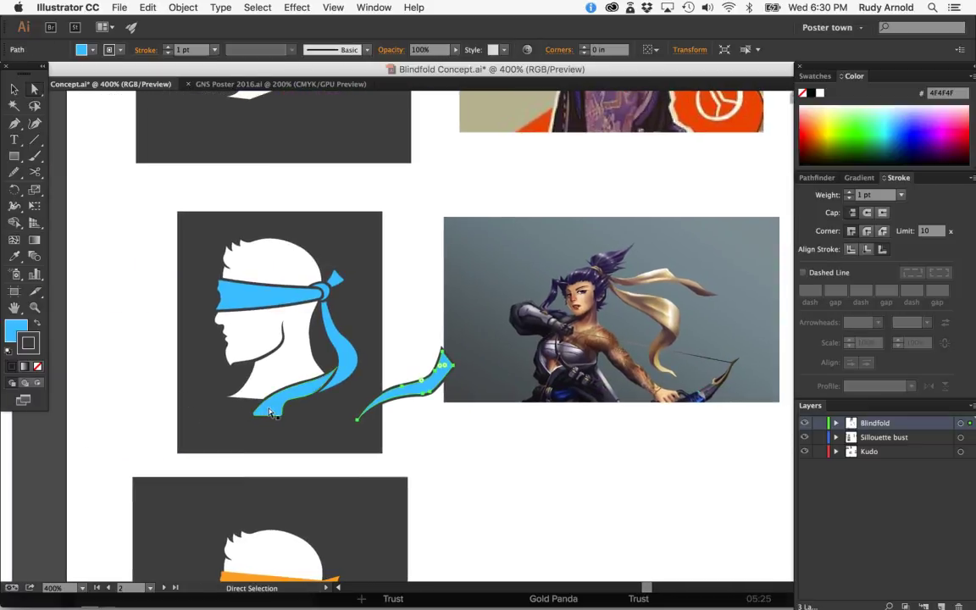
Step: Swap the blunt folded piece for the tapered copy, sending it behind the tail and nudging it right into the fold
left_click_drag(269, 413, 469, 473)
key("v")
left_click_drag(428, 392, 317, 390)
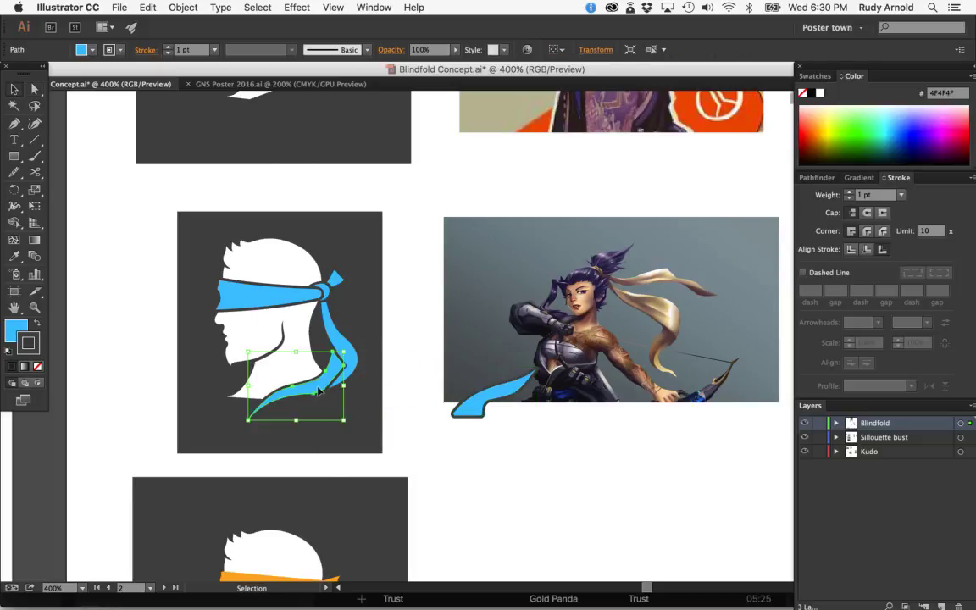
key("super+shift+[")
key("Right")
key("Right")
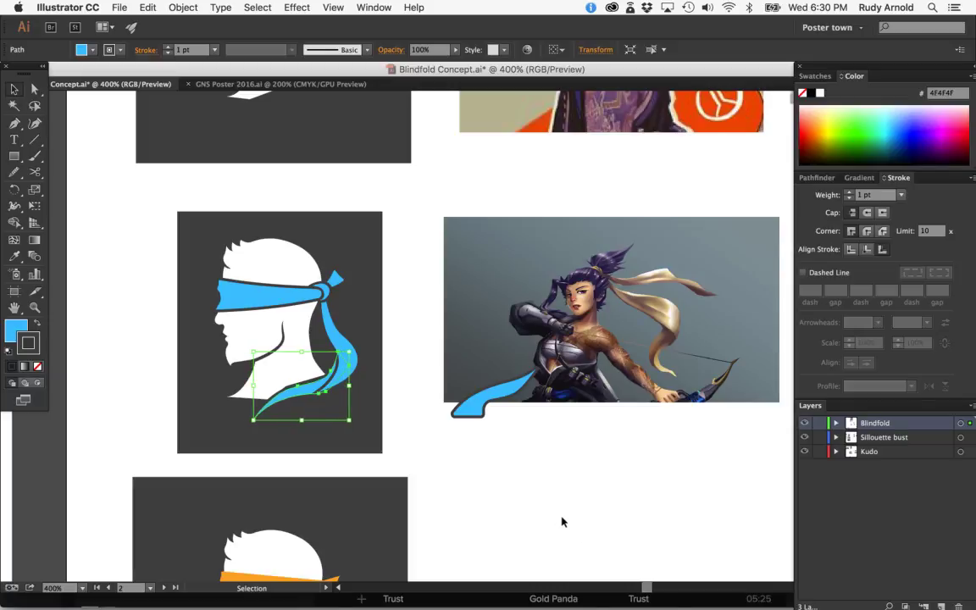
left_click(610, 559)
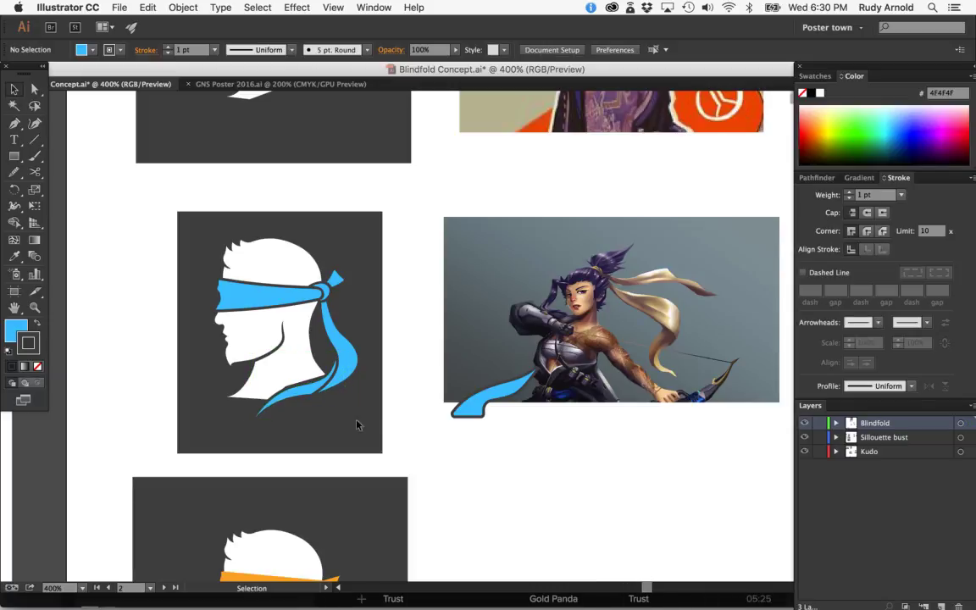
Step: Try nudging the tapered piece left to align it with the tail, and remove it from the main concept
left_click(307, 390)
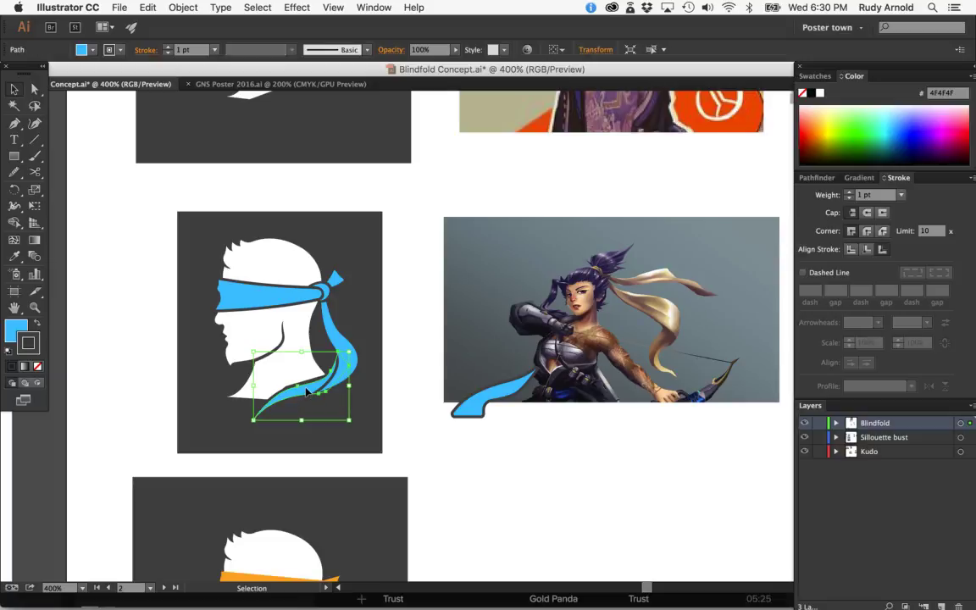
key("Left")
key("Up")
key("Left")
key("Down")
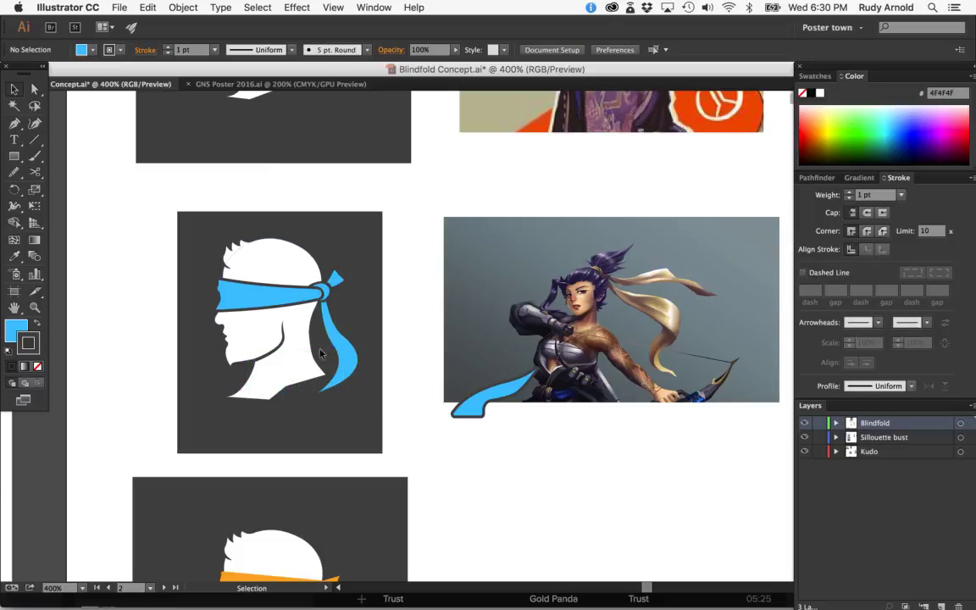
Step: Copy the tapered lower tail piece from the alternate blue blindfold concept and paste it into the main concept
left_click(356, 373)
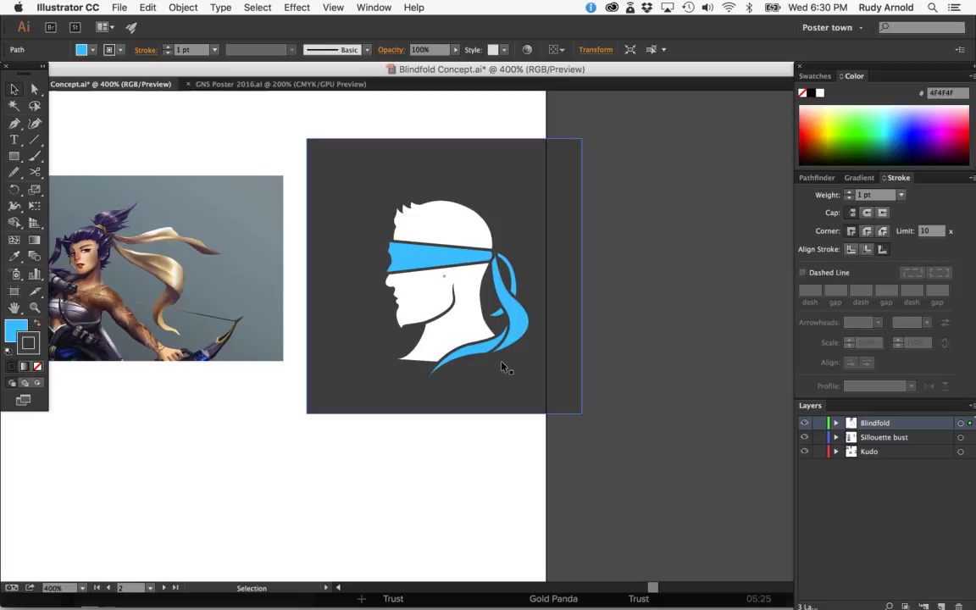
key("a")
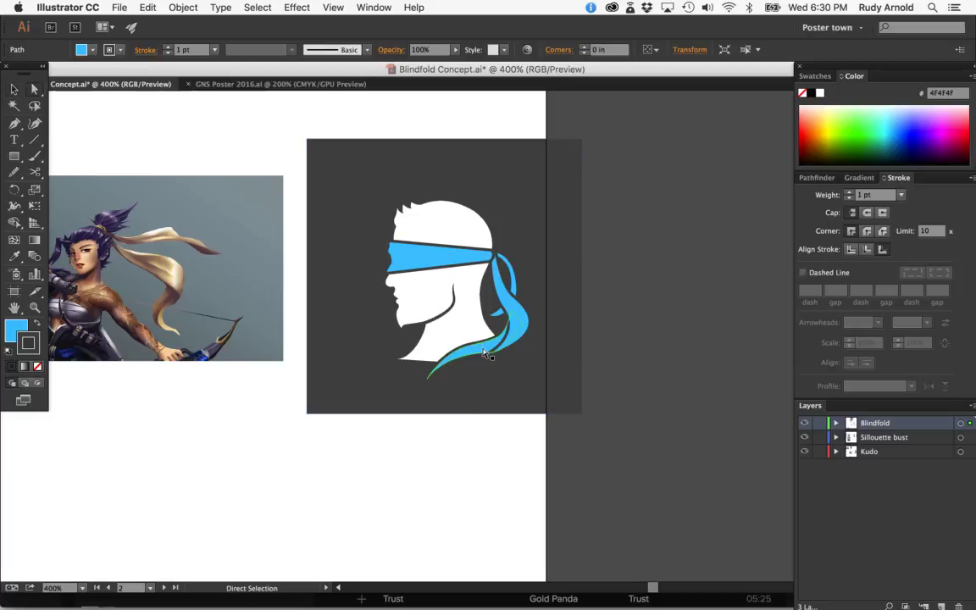
key("v")
key("a")
scroll(482, 352, "left", 10)
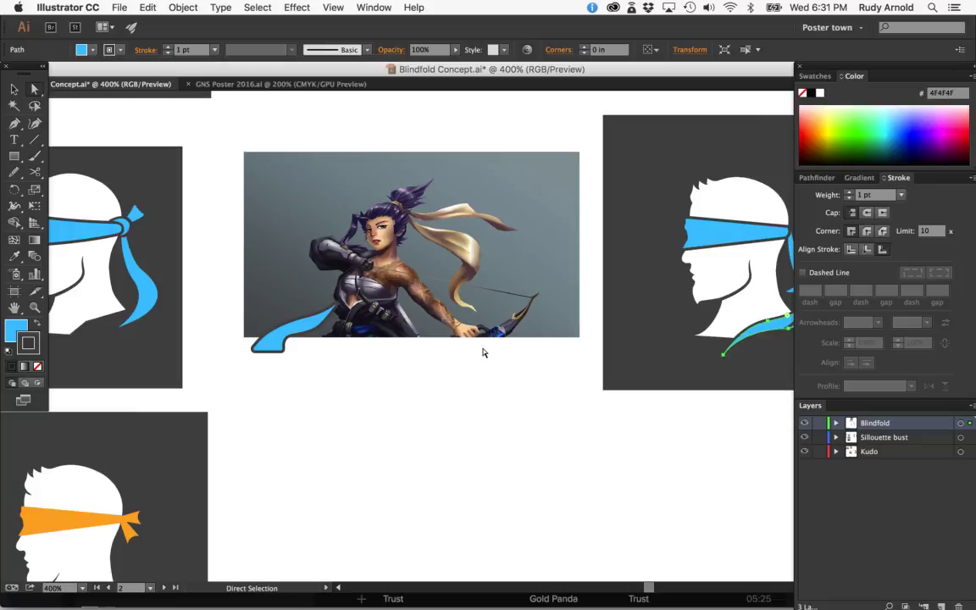
scroll(385, 390, "left", 8)
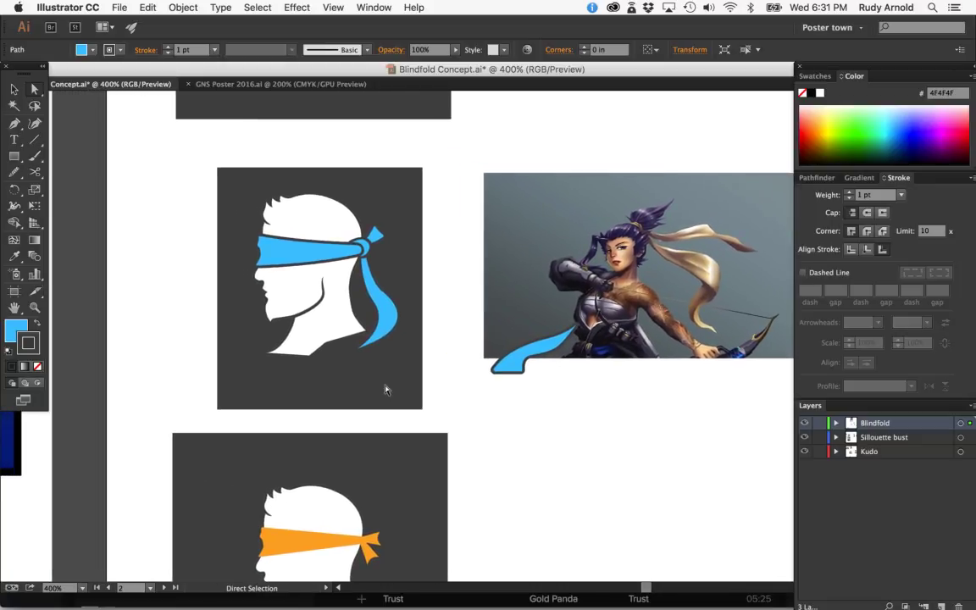
key("super+equal")
key("super+v")
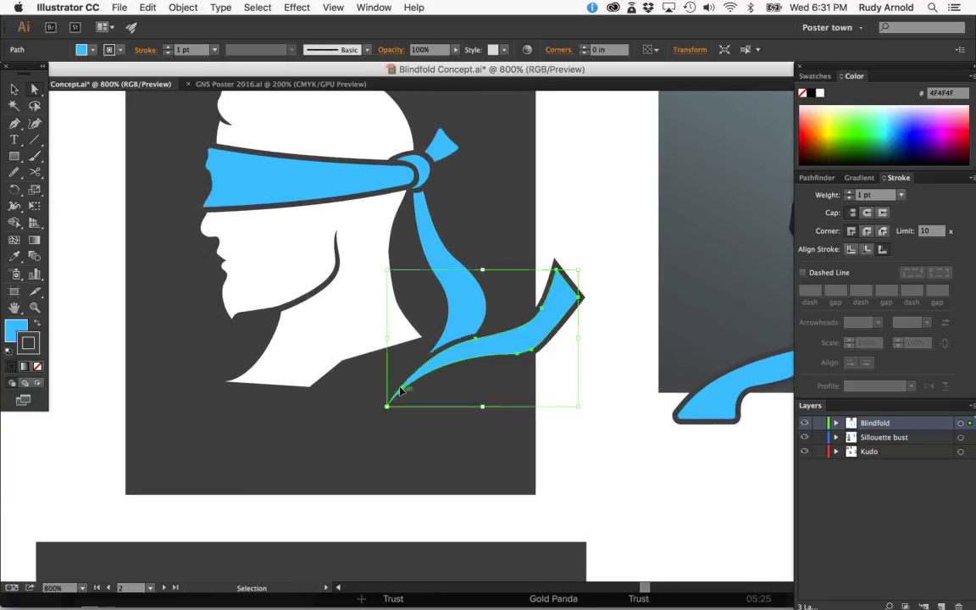
Step: Move the tapered piece under the tail's lower fold so it sweeps along the neck, and send it behind the tail
left_click_drag(494, 353, 400, 360)
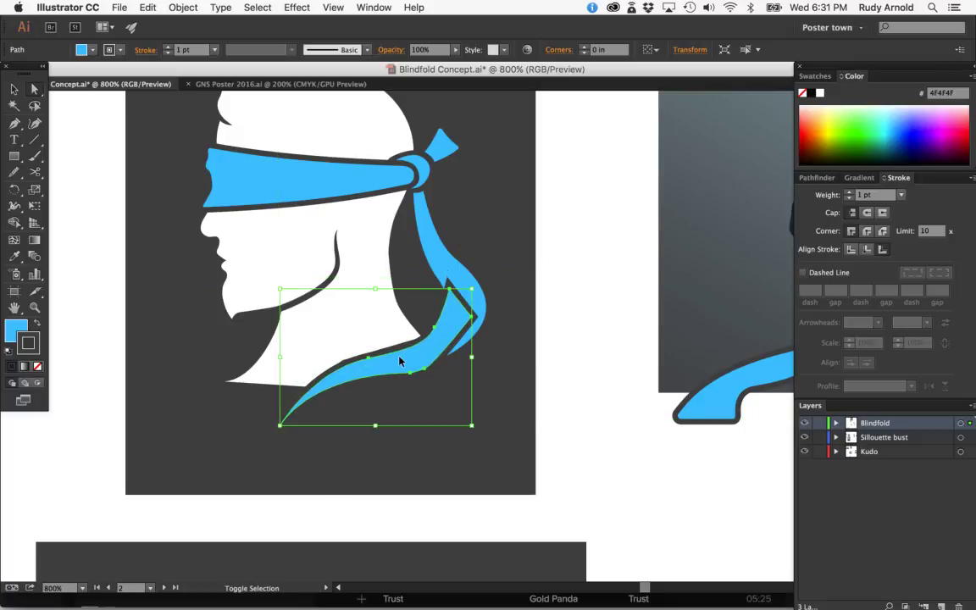
key("super+bracketleft")
left_click(387, 426)
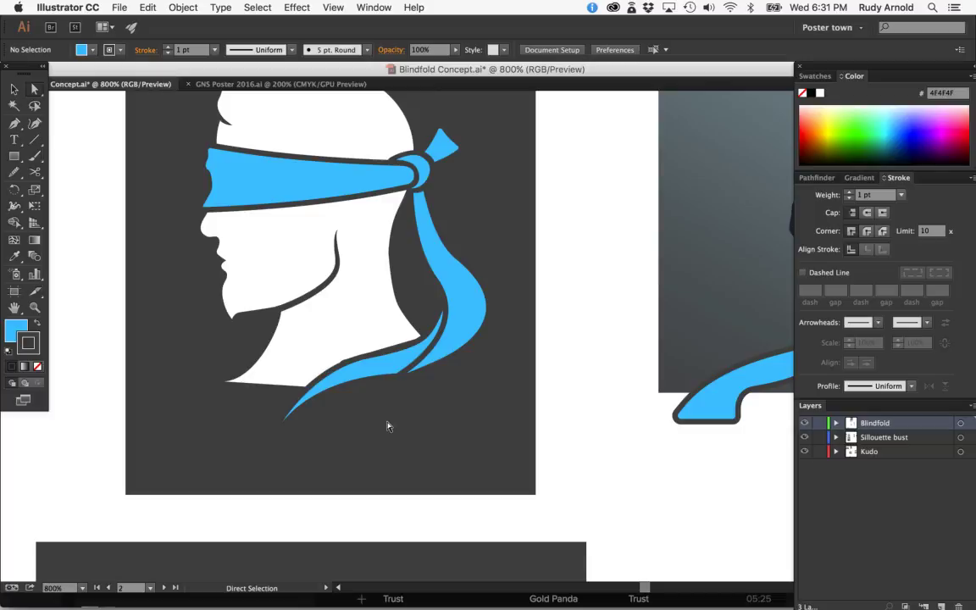
Step: Shift the silhouette's lower neck anchor point beneath the tapered tail piece so the tail forms the neck's edge
left_click(356, 341)
left_click(357, 374)
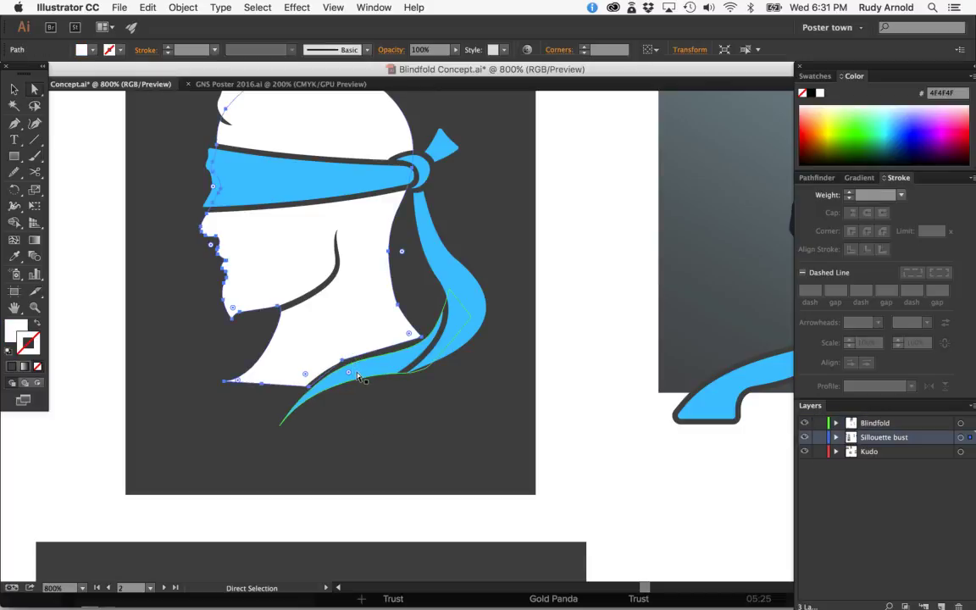
mouse_move(373, 370)
left_mouse_down()
mouse_move(361, 370)
mouse_move(373, 373)
left_mouse_up()
left_click(408, 417)
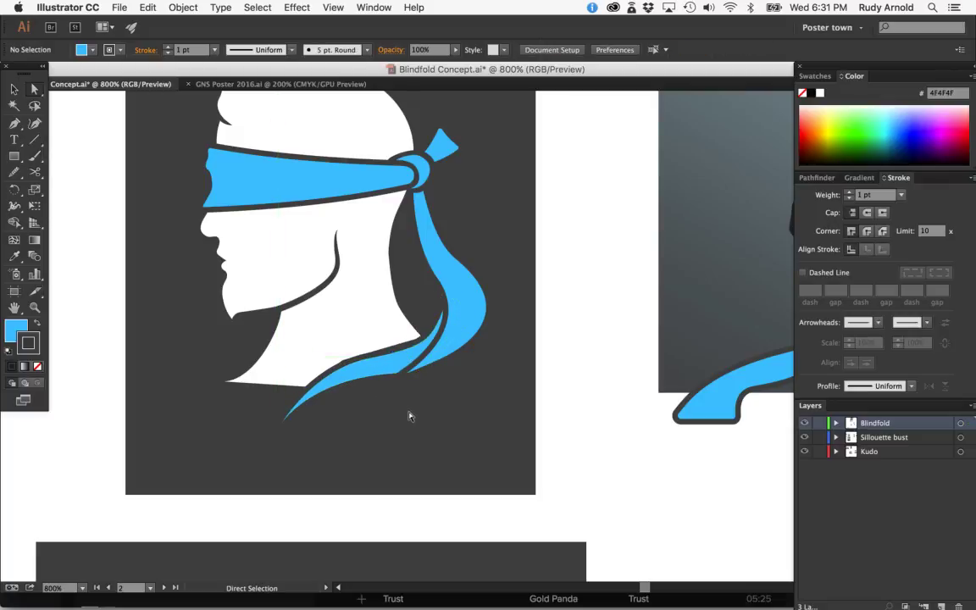
left_click(364, 352)
left_click(343, 363)
left_click_drag(344, 364, 409, 361)
key("v")
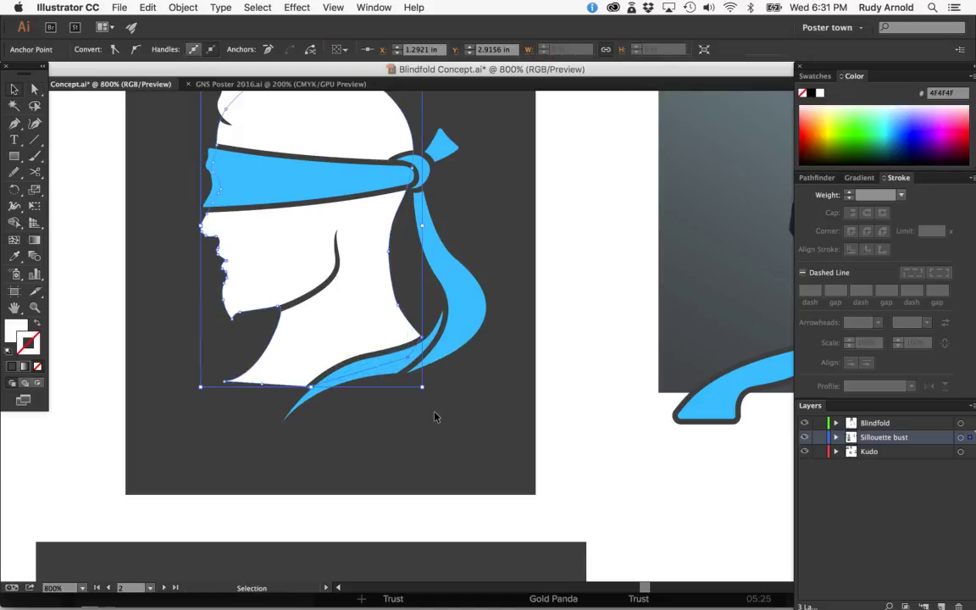
left_click(434, 416)
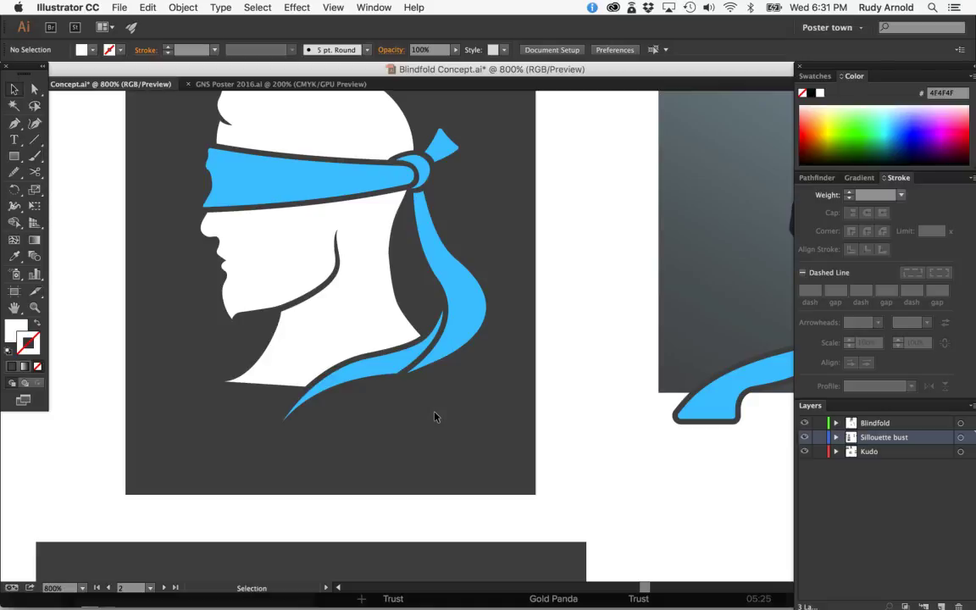
Step: Examine the updated blue tail concept at small and medium sizes beside the other concepts and references
key("super+minus")
key("super+minus")
key("super+minus")
key("super+minus")
key("super+minus")
key("super+minus")
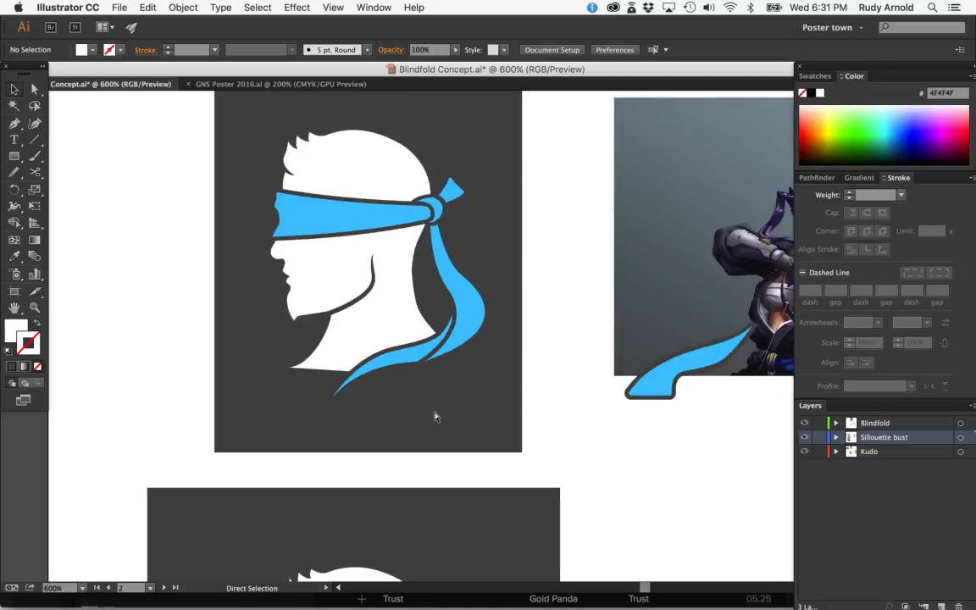
key("super+minus")
key("super+minus")
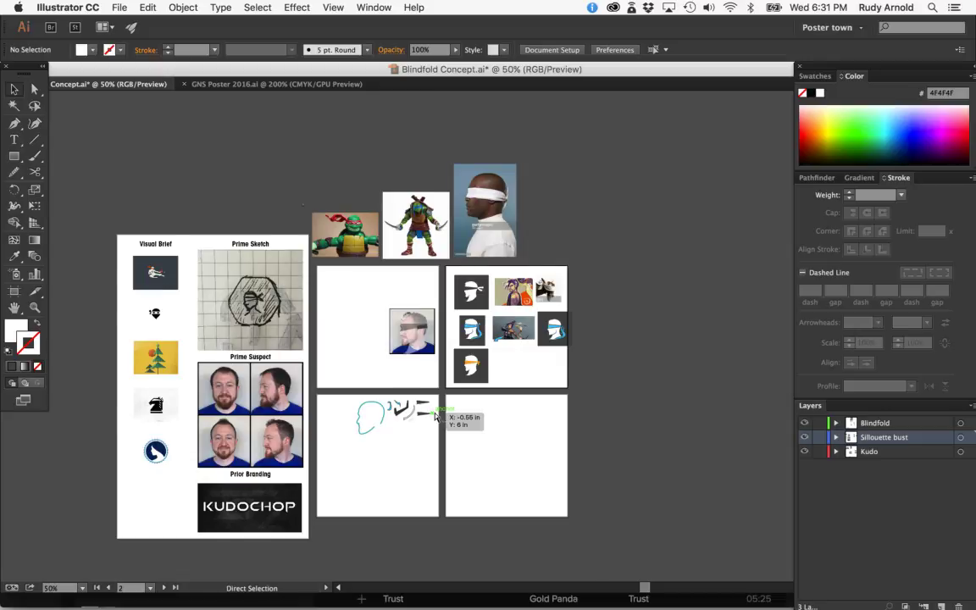
key("super+equal")
key("super+equal")
key("super+equal")
key("super+equal")
key("super+equal")
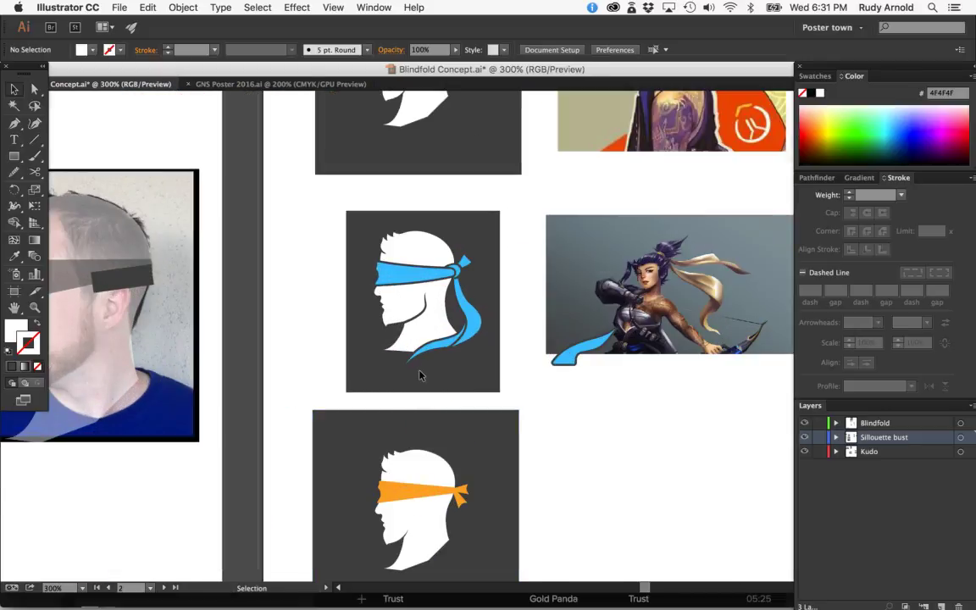
scroll(420, 371, "up", 1)
scroll(420, 371, "left", 1)
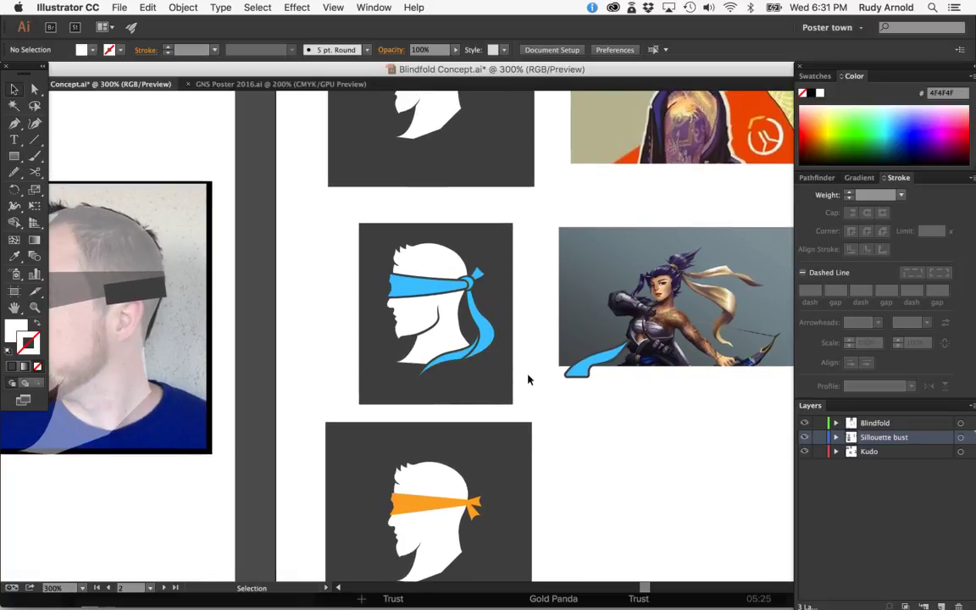
scroll(527, 380, "up", 2)
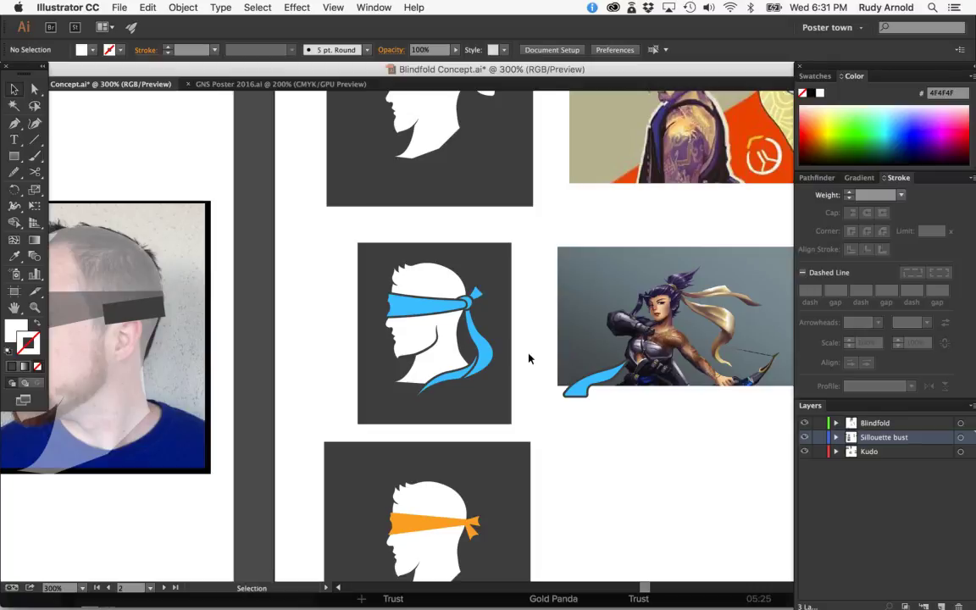
Step: Replace the dark blindfold band on the uppermost concept with a copy of the blue band from the concept below
scroll(529, 358, "up", 5)
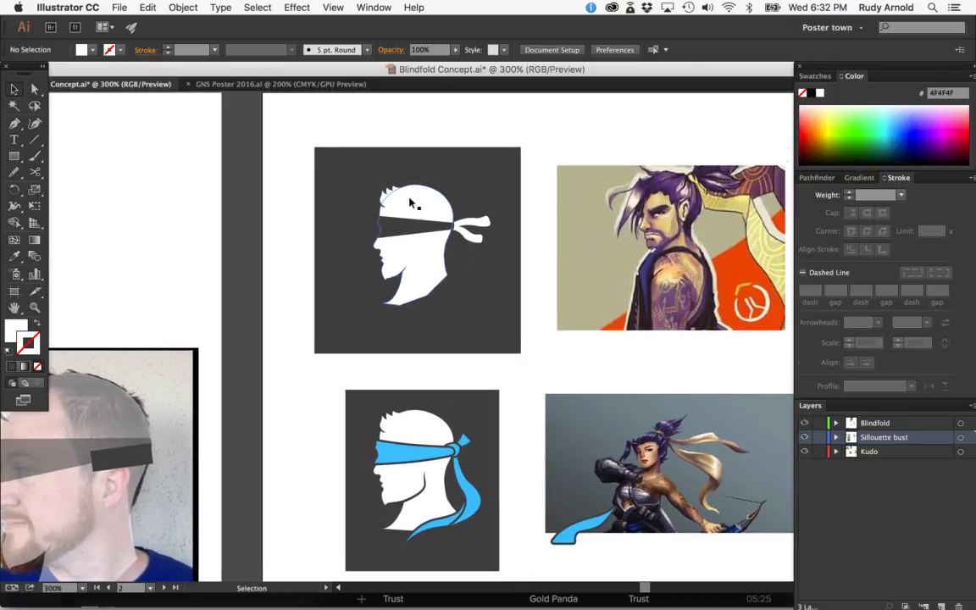
left_click(418, 226)
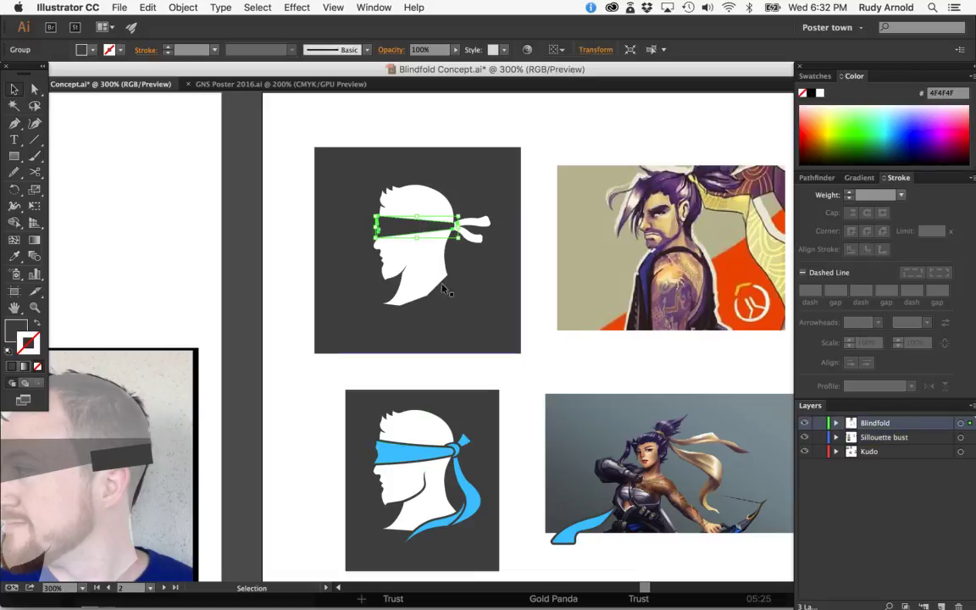
key("Delete")
key("a")
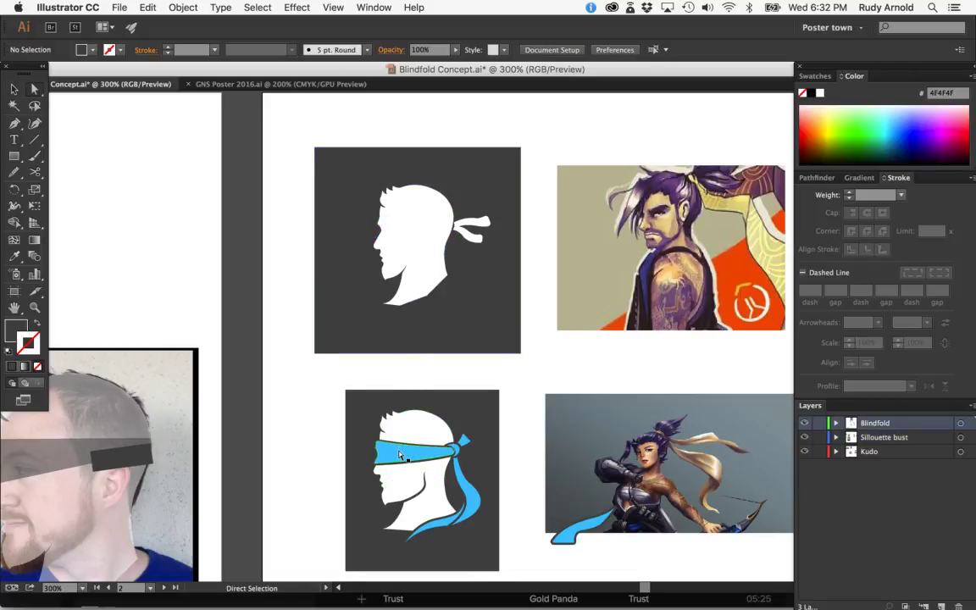
left_click(401, 452, "alt")
left_click_drag(402, 452, 414, 234)
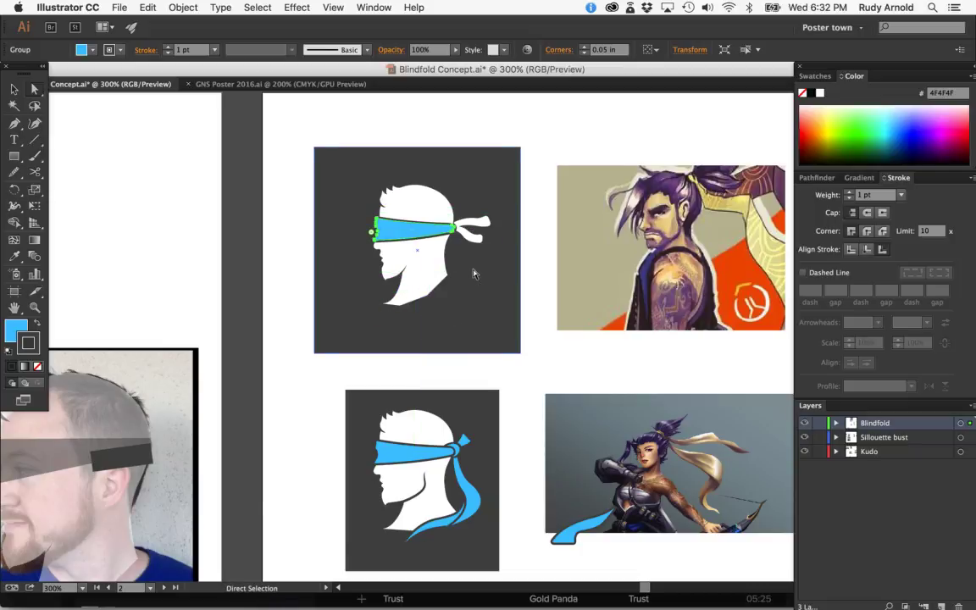
left_click(473, 275)
Step: Match the white tied ends to the blue band's fill and stroke, and align their stroke to the outside
left_click(473, 227)
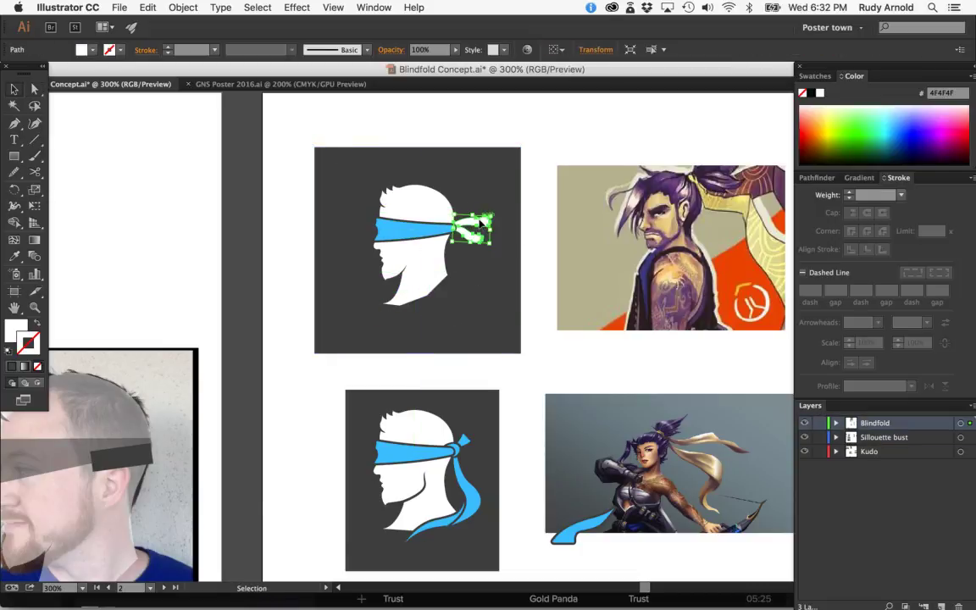
key("i")
left_click(406, 451)
key("v")
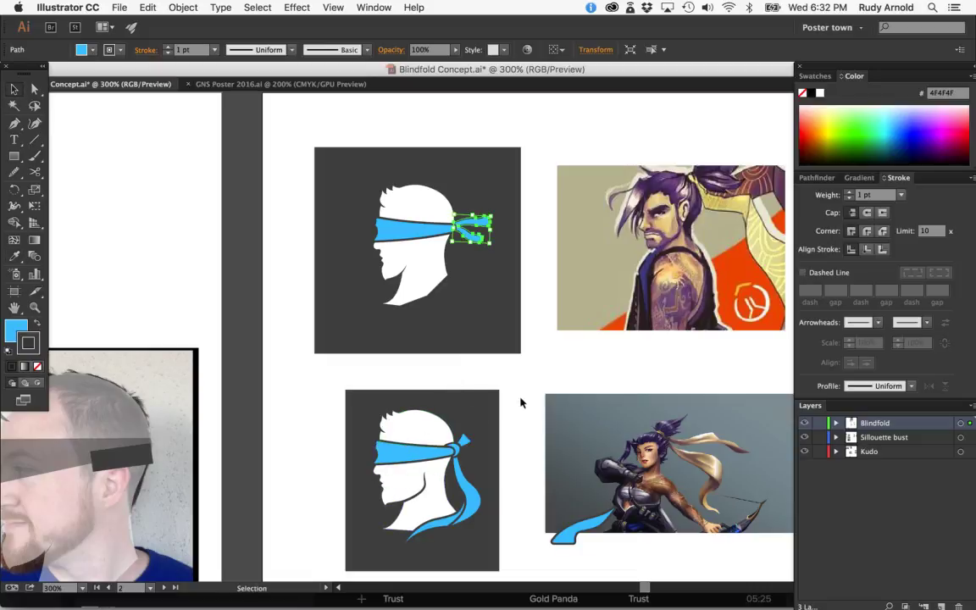
left_click(529, 386)
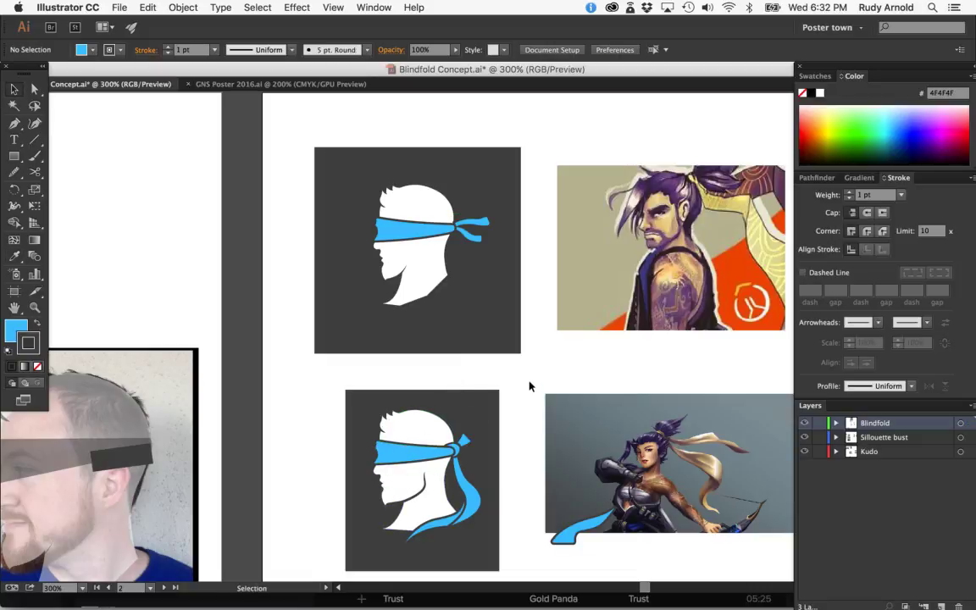
left_click(477, 240)
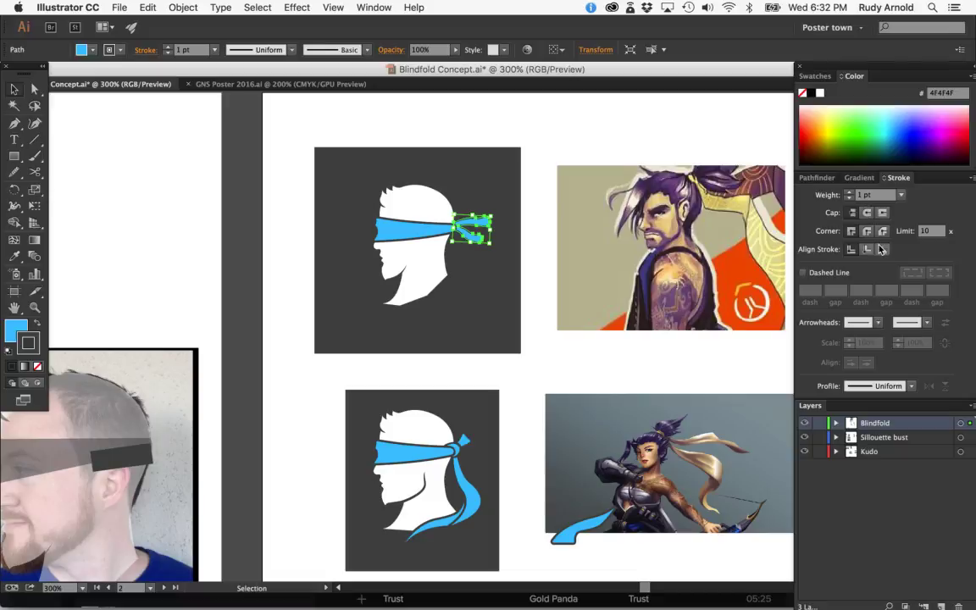
left_click(531, 266)
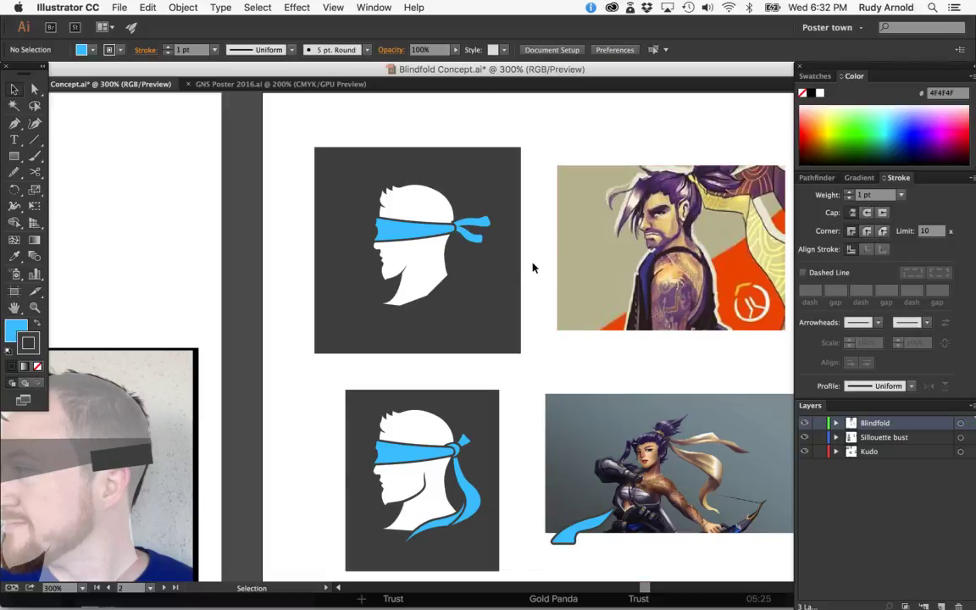
Step: Nudge the blue tied ends slightly down to line up with the back end of the band
left_click(468, 239)
key("super+equal")
key("super+equal")
key("super+equal")
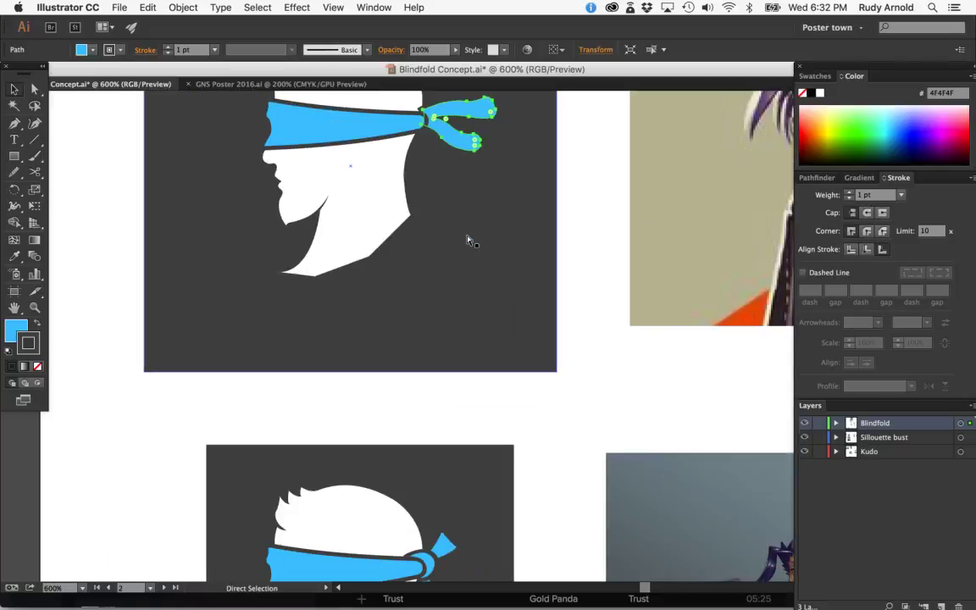
scroll(467, 239, "up", 5)
left_click_drag(409, 271, 410, 278)
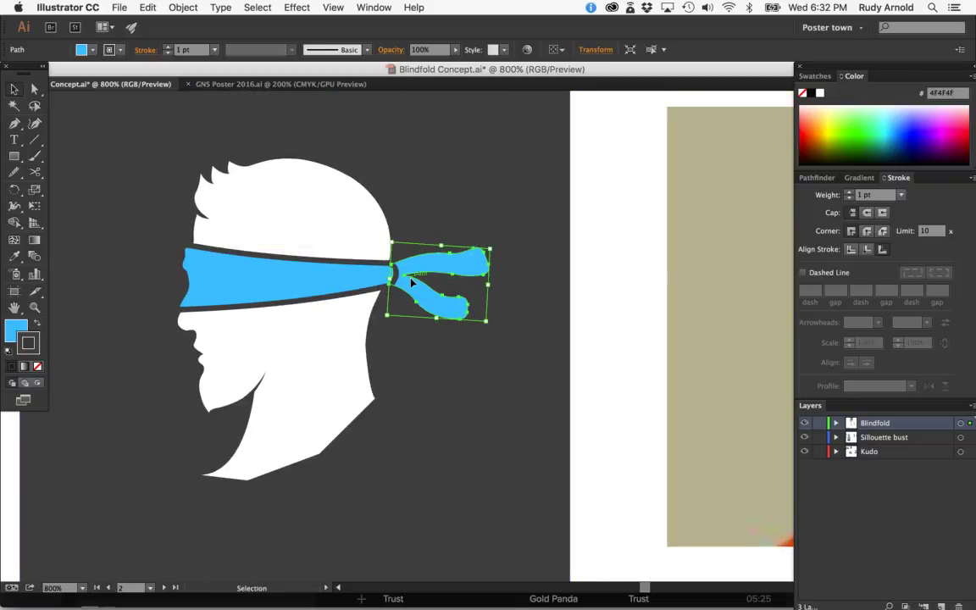
left_click(589, 372)
Step: Remove the blue band from the uppermost head, leaving its tied ends in place
key("super+minus")
key("super+minus")
key("super+minus")
key("v")
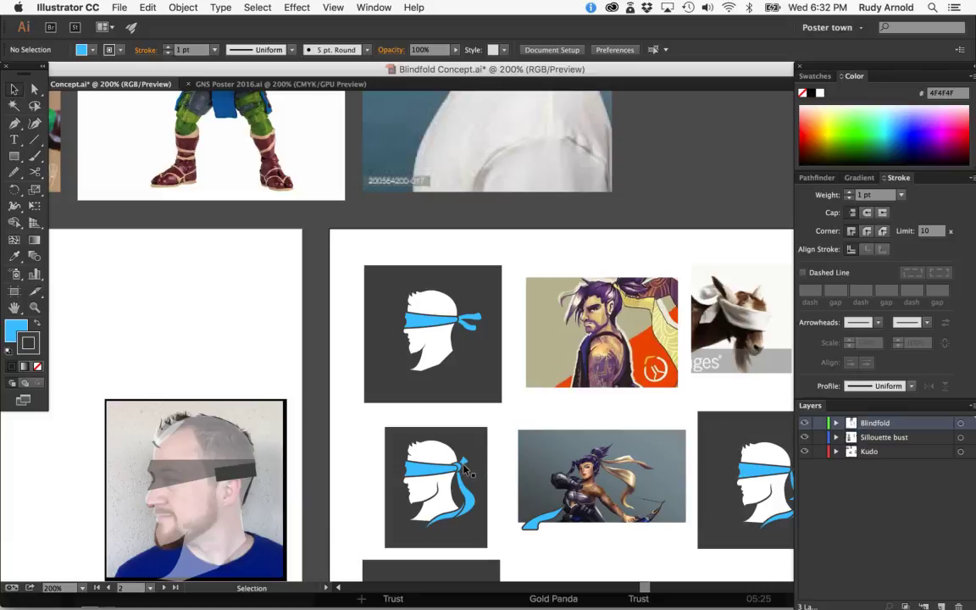
key("super+plus")
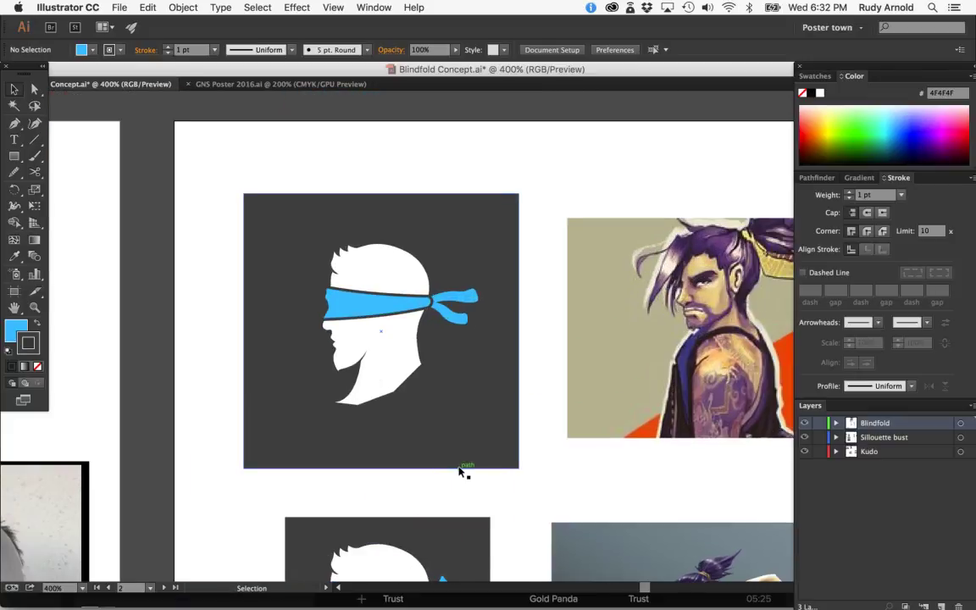
scroll(459, 463, "down", 5)
left_click(451, 396)
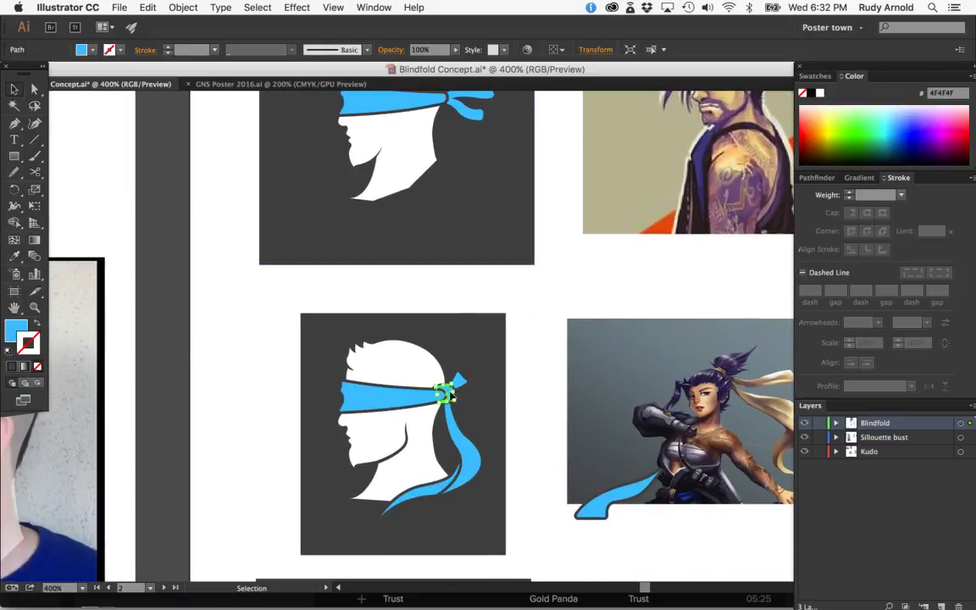
left_click(391, 396, "shift")
left_click(415, 347, "shift")
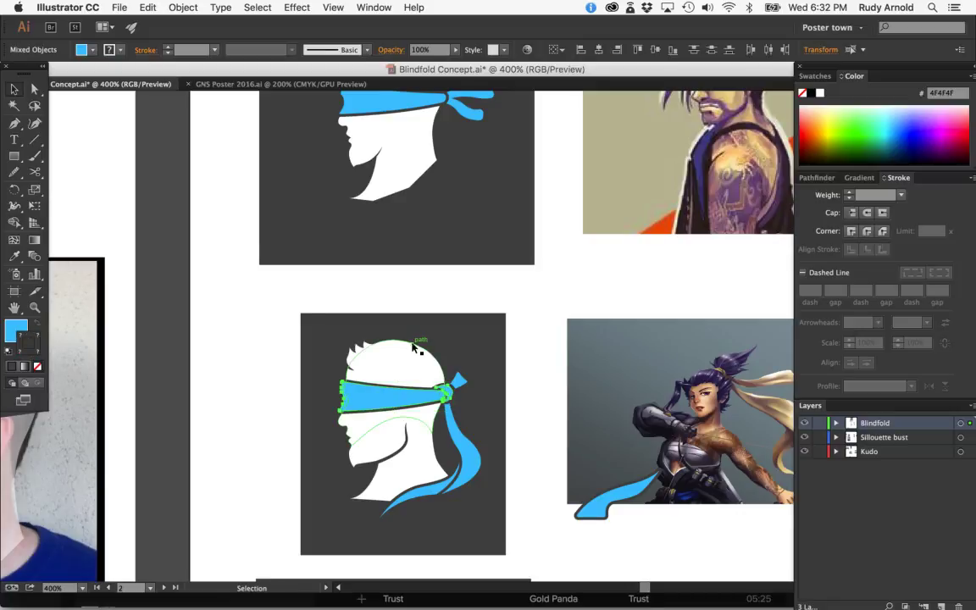
scroll(415, 347, "up", 5)
left_click(402, 301)
key("Delete")
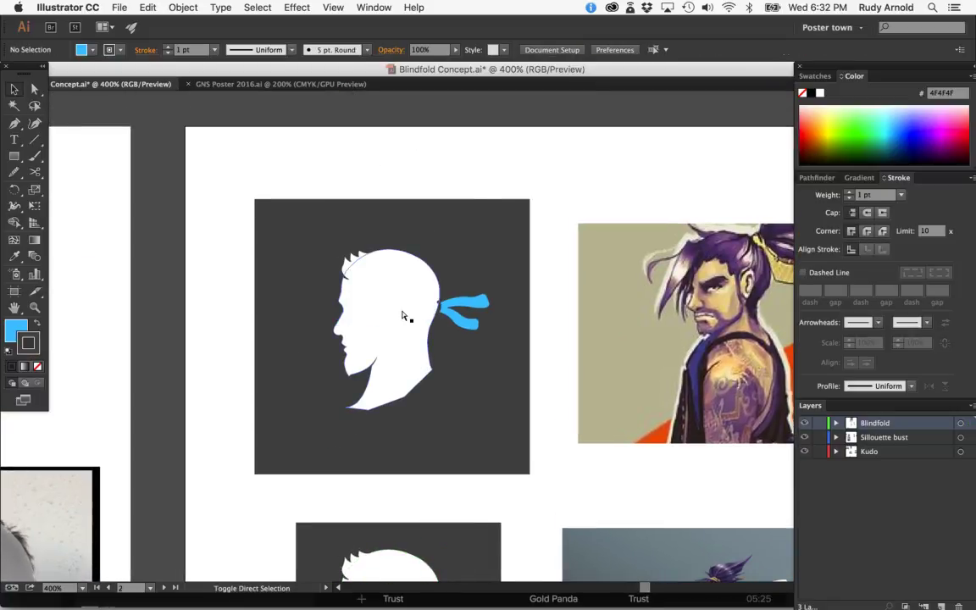
Step: Try copying the band and knot from the flowing-tail concept onto the uppermost head, and undo the copy
left_click(409, 325)
scroll(410, 324, "up", 2)
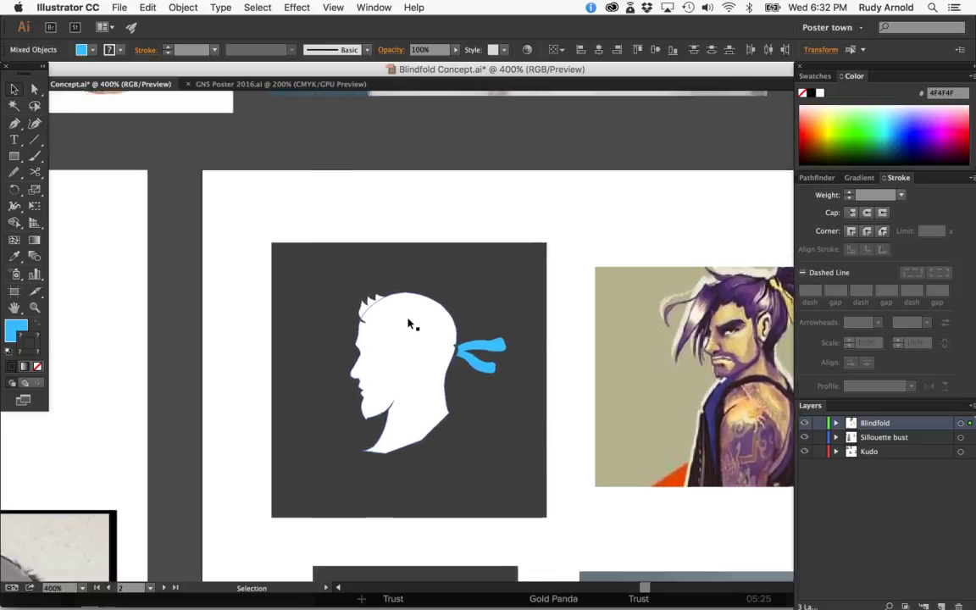
scroll(411, 324, "down", 5)
left_click_drag(402, 514, 403, 222)
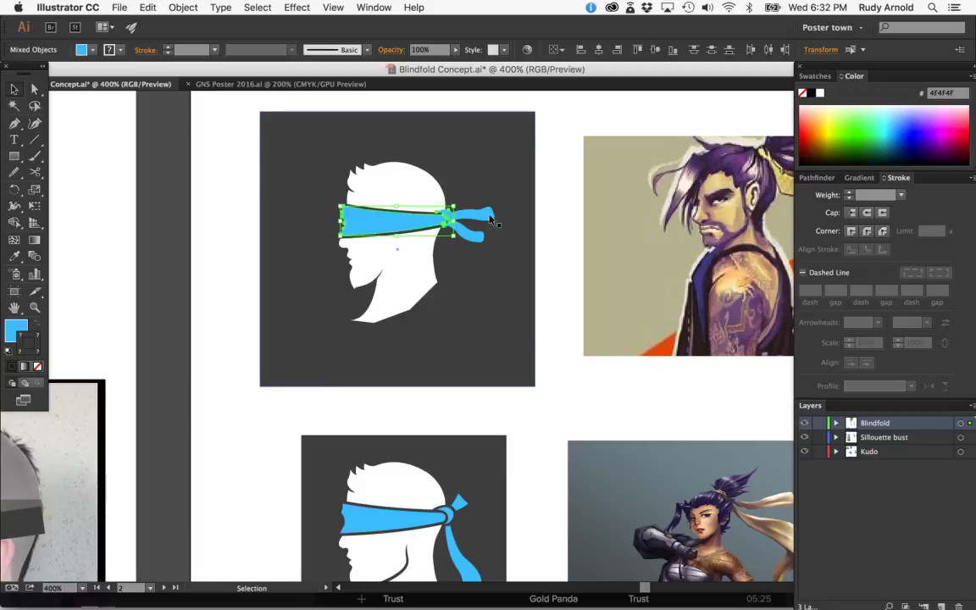
key("super+z")
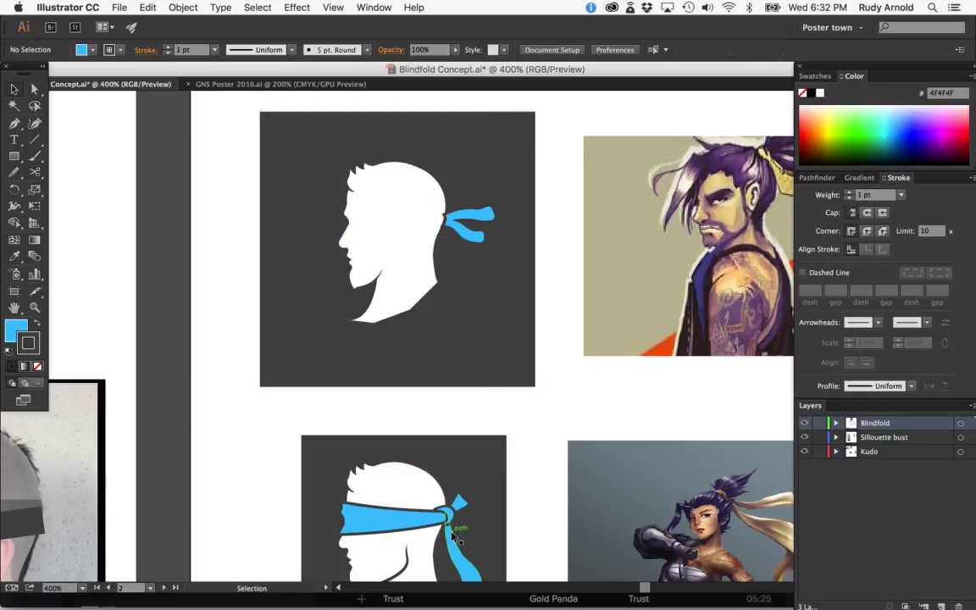
Step: Try copying the flowing-tail concept's blue band and dark knot shape onto the uppermost head, lining them up with the tied ends
key("a")
key("super+plus")
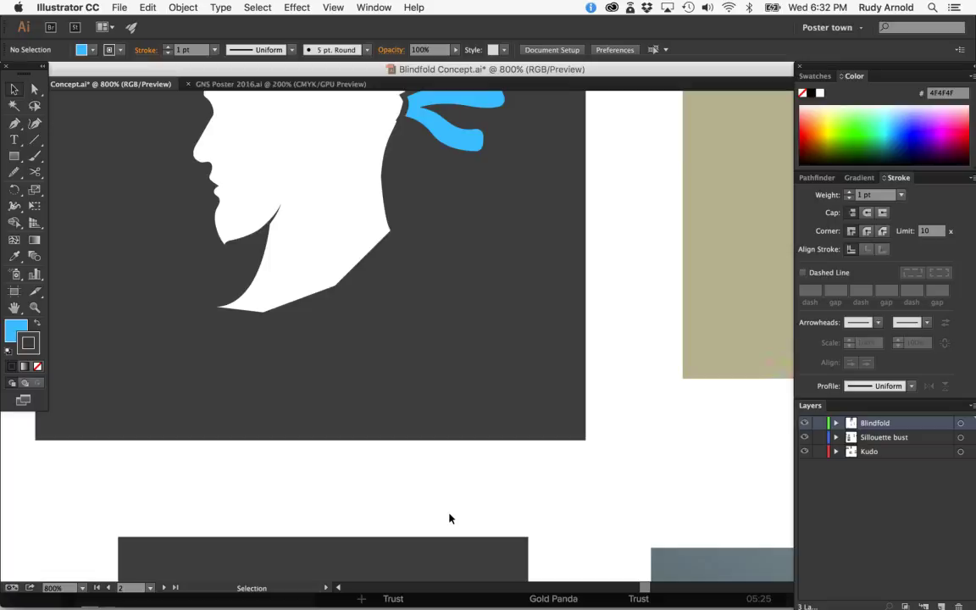
scroll(451, 519, "down", 5)
left_click(423, 432)
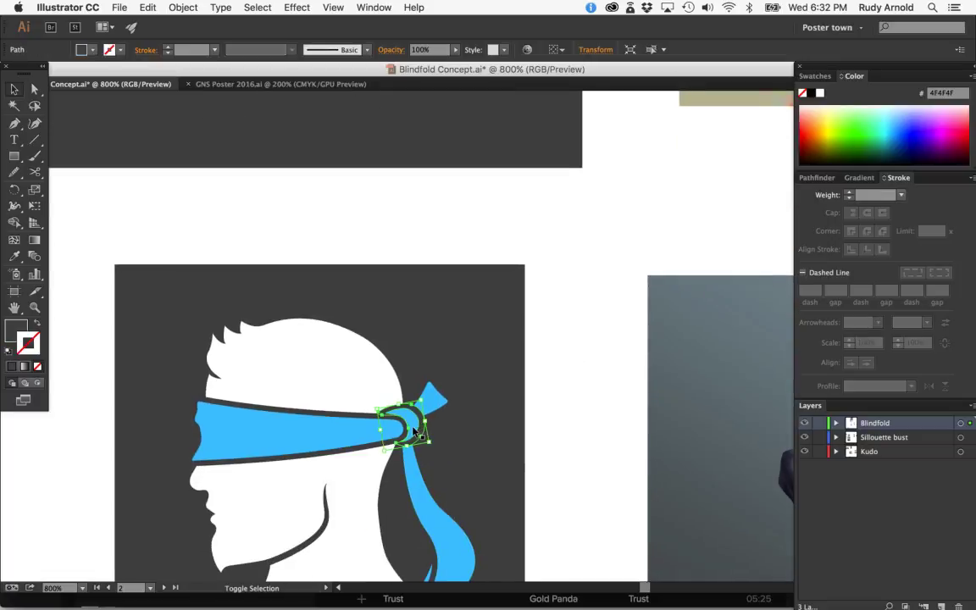
left_click(349, 444, "shift")
key("a")
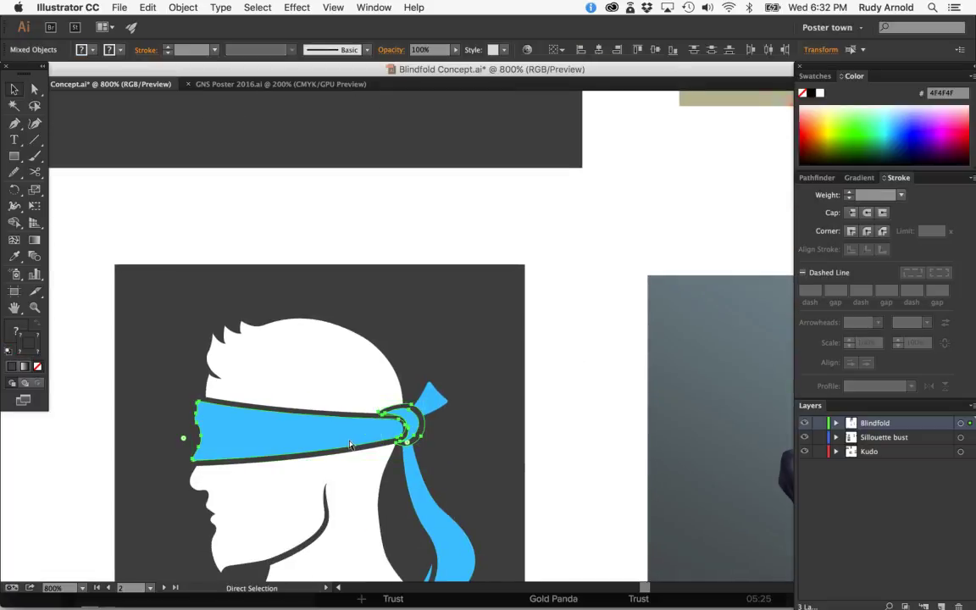
key("super+minus")
key("super+minus")
key("super+minus")
scroll(349, 444, "up", 5)
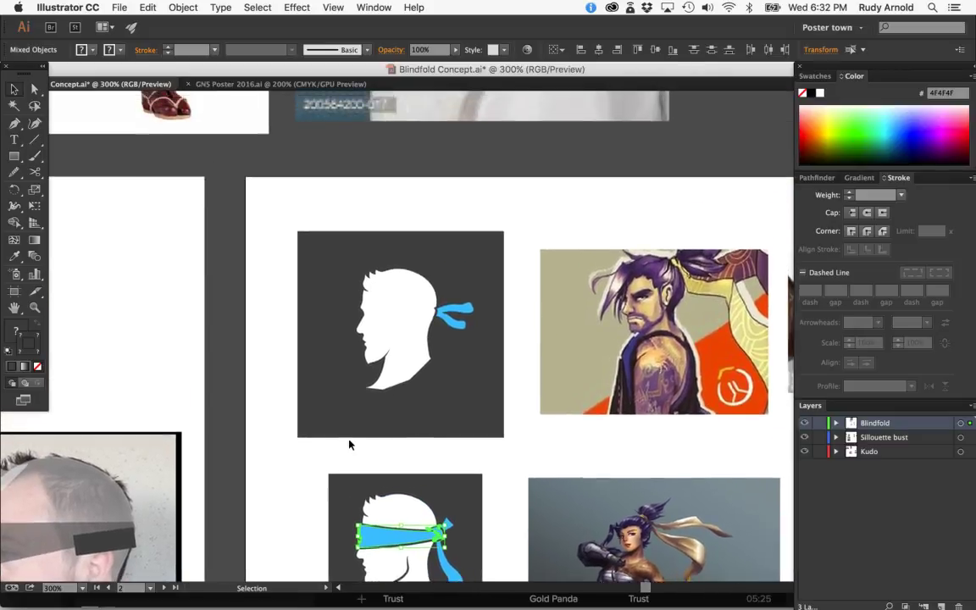
key("super+v")
left_click_drag(464, 338, 383, 322)
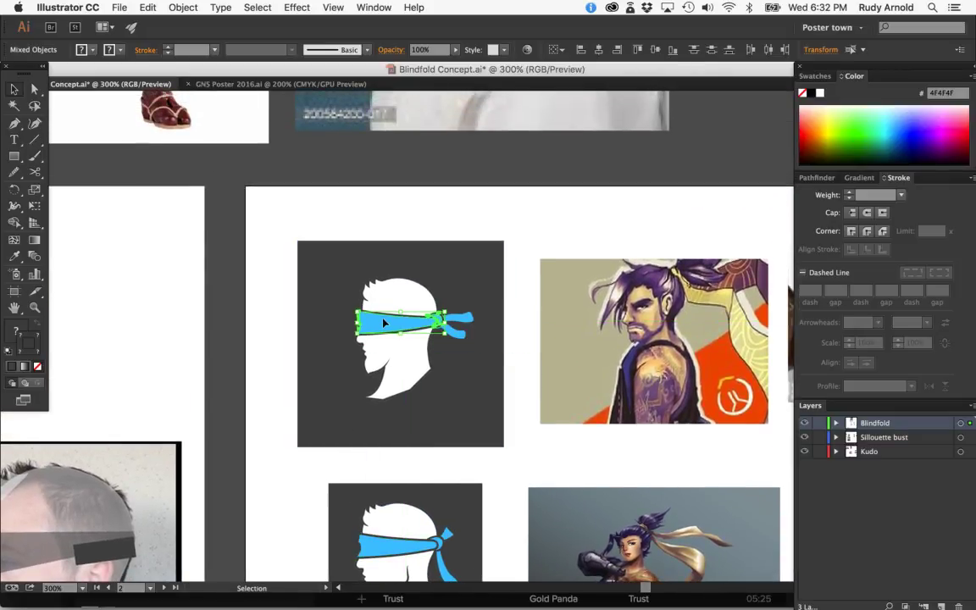
scroll(383, 323, "up", 3)
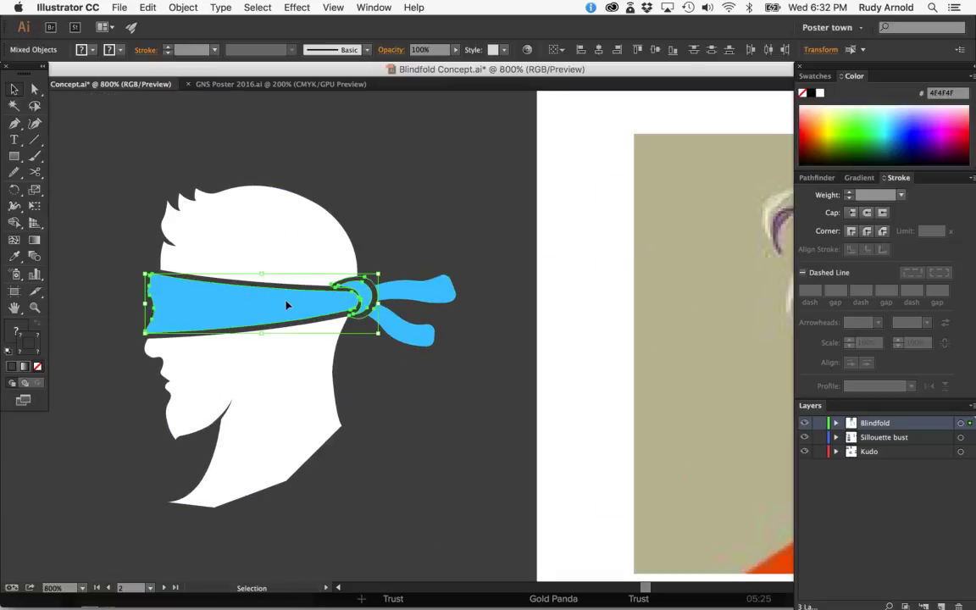
left_click(370, 359)
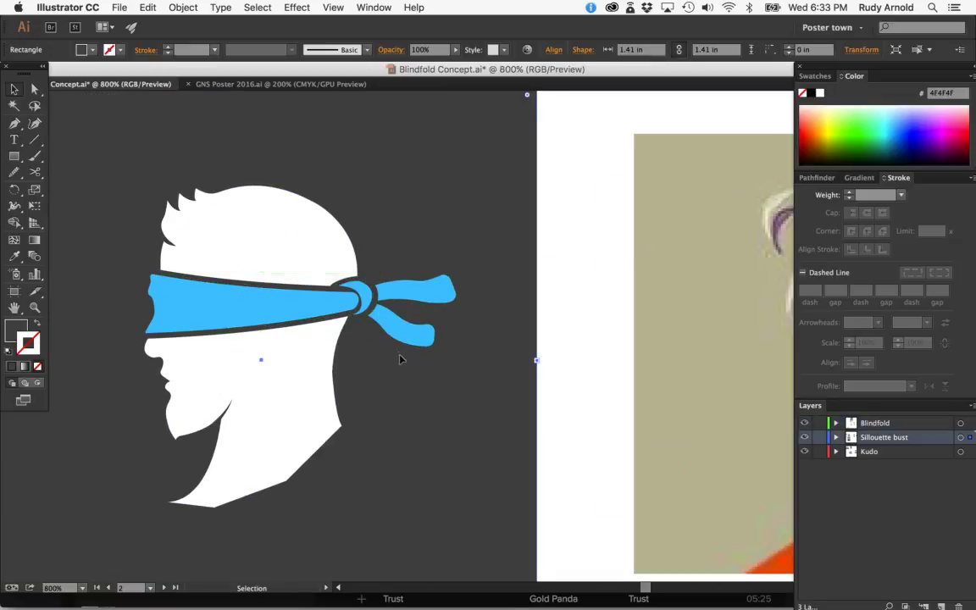
Step: Copy the blue band together with all the blue and dark shapes of the knot from the flowing-tail concept
scroll(374, 305, "down", 5)
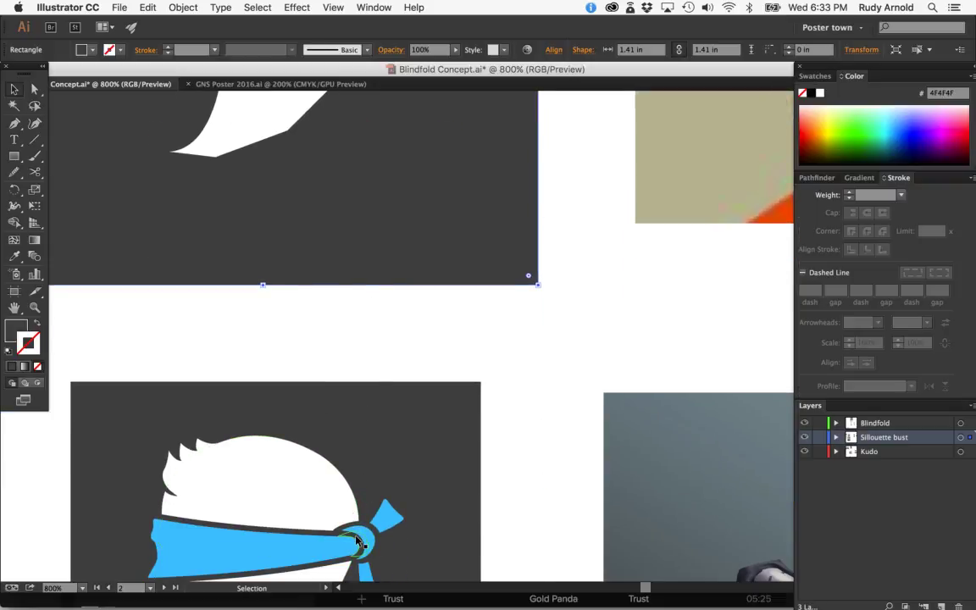
left_click(355, 542)
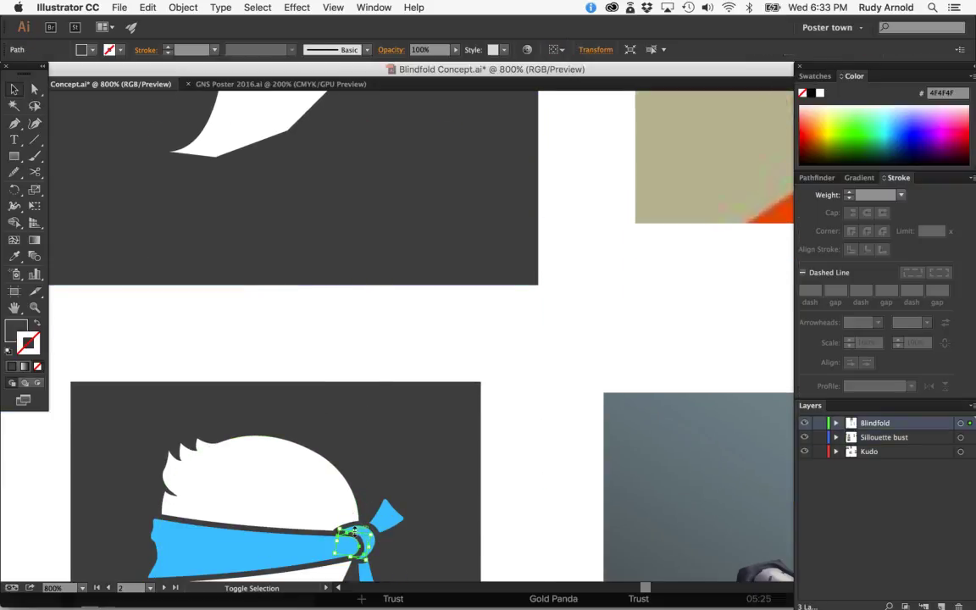
key("super+equal")
scroll(354, 531, "down", 10)
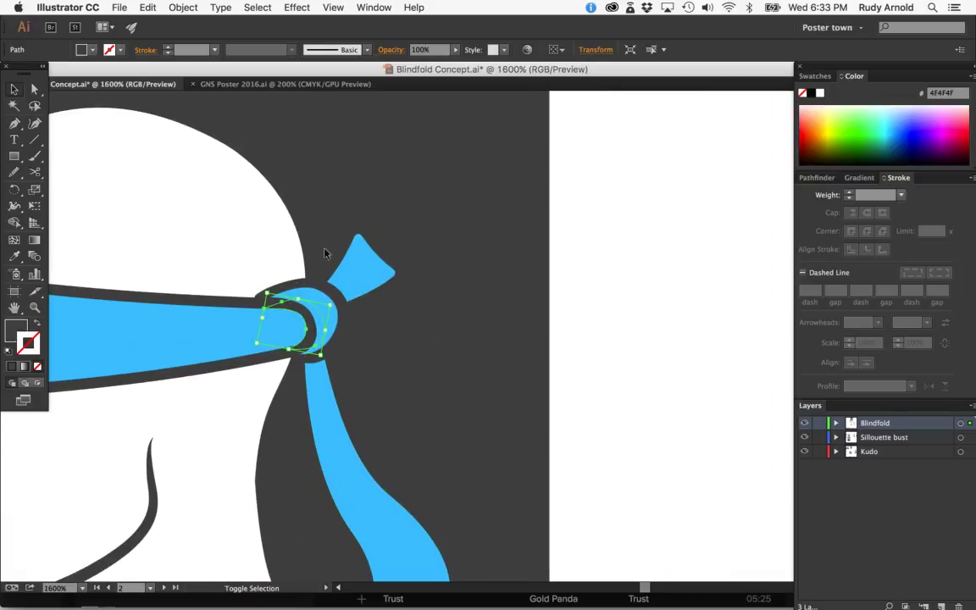
left_click(311, 293, "shift")
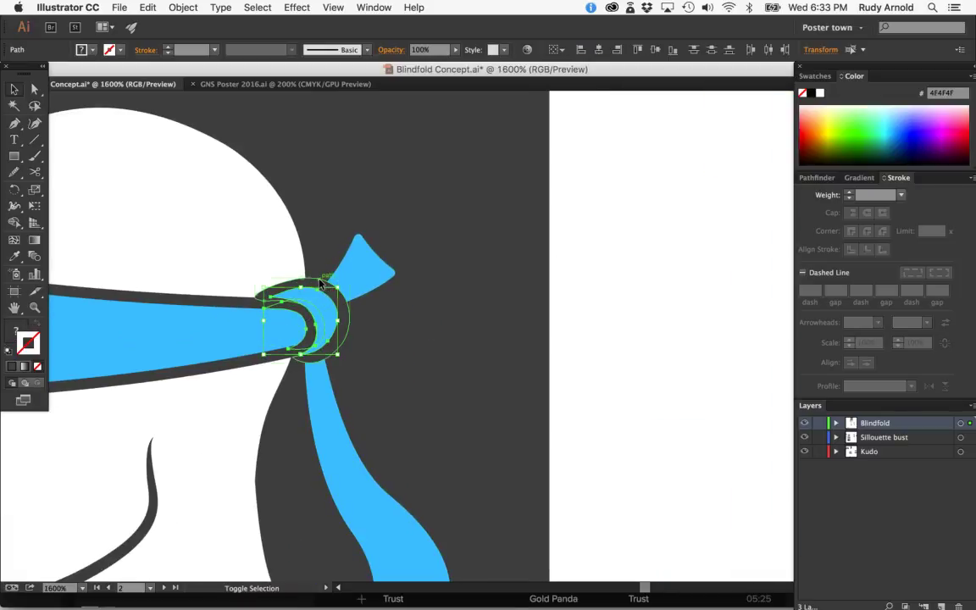
left_click(195, 348, "shift")
key("super+minus")
key("super+minus")
key("super+minus")
key("super+minus")
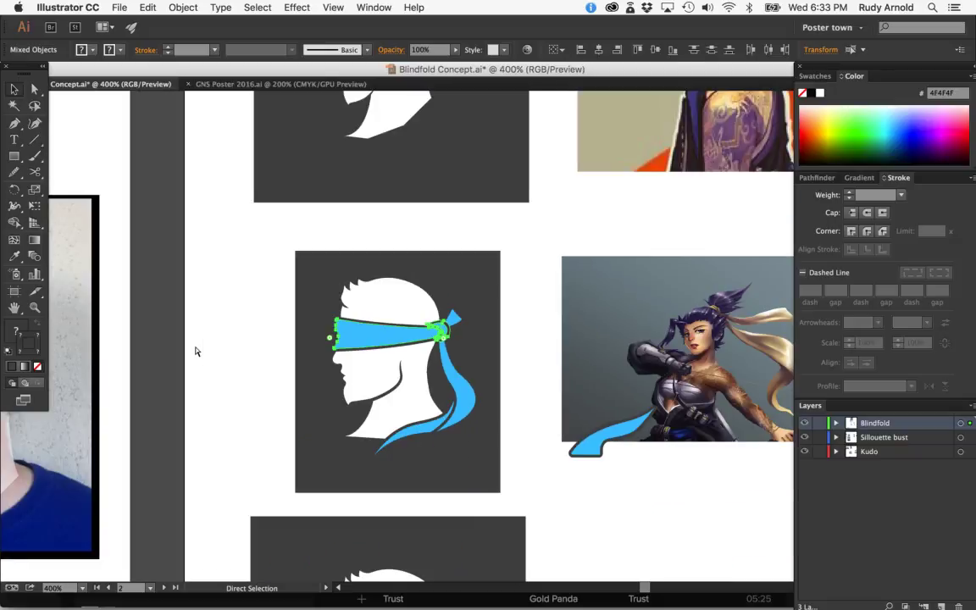
Step: Delete the previously pasted band and knot shapes from the uppermost head, keeping its tied ends
scroll(195, 351, "up", 5)
left_click(378, 244)
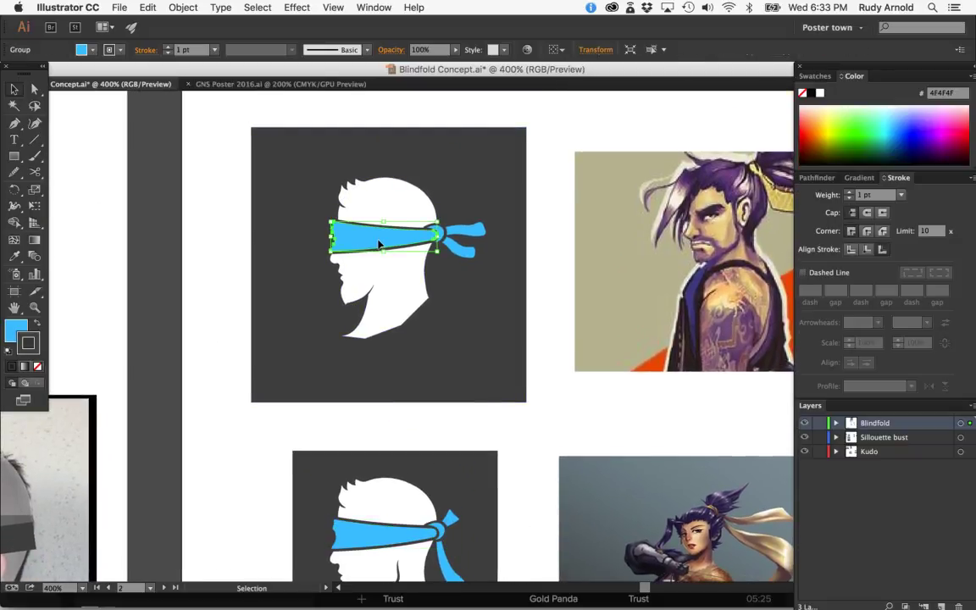
key("Delete")
left_click(435, 228)
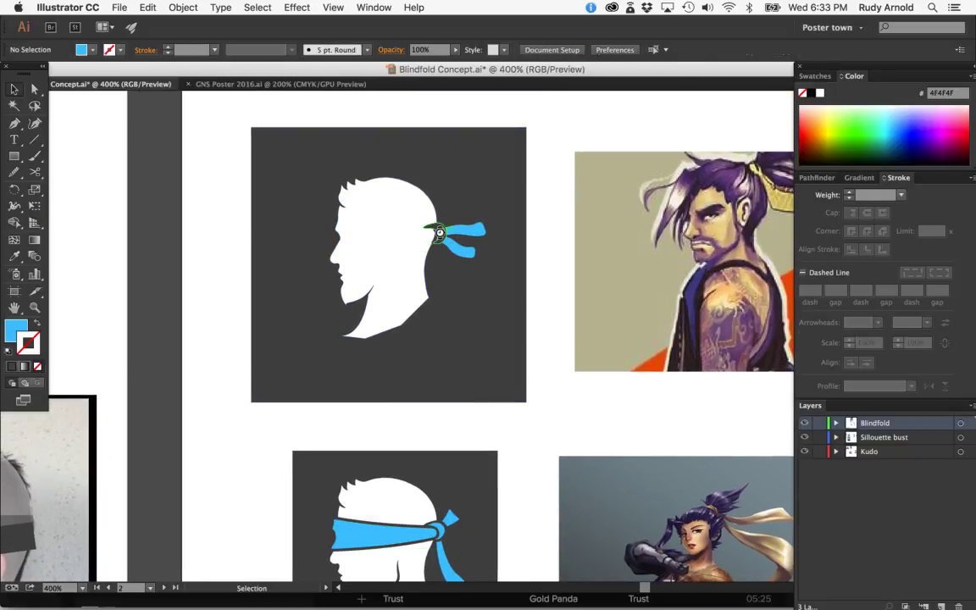
left_click(439, 232)
key("Delete")
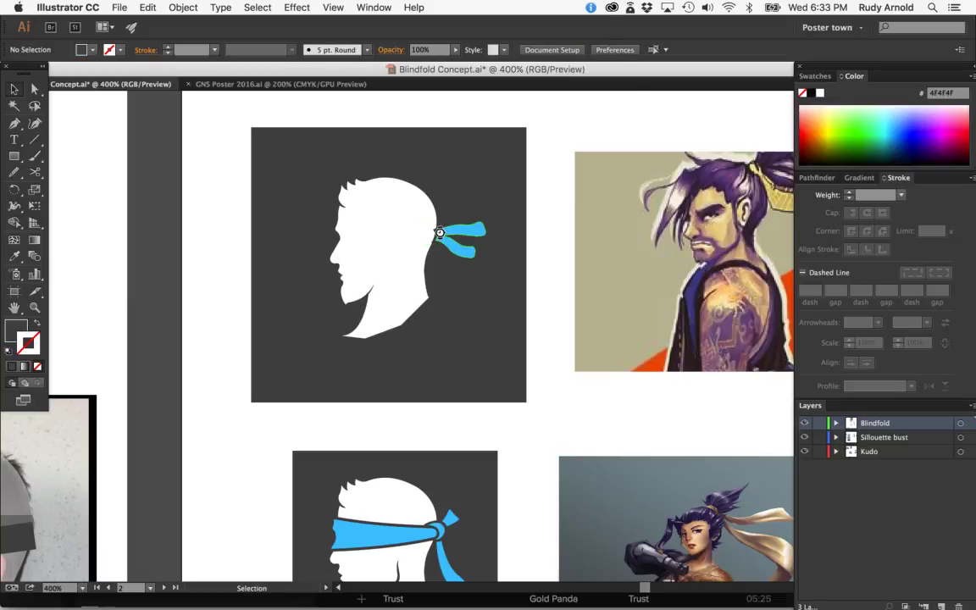
Step: Paste the complete band and knot onto the uppermost head and fit them over the eyes and the start of the tied ends
key("super+v")
left_click_drag(475, 338, 379, 243)
key("super+equal")
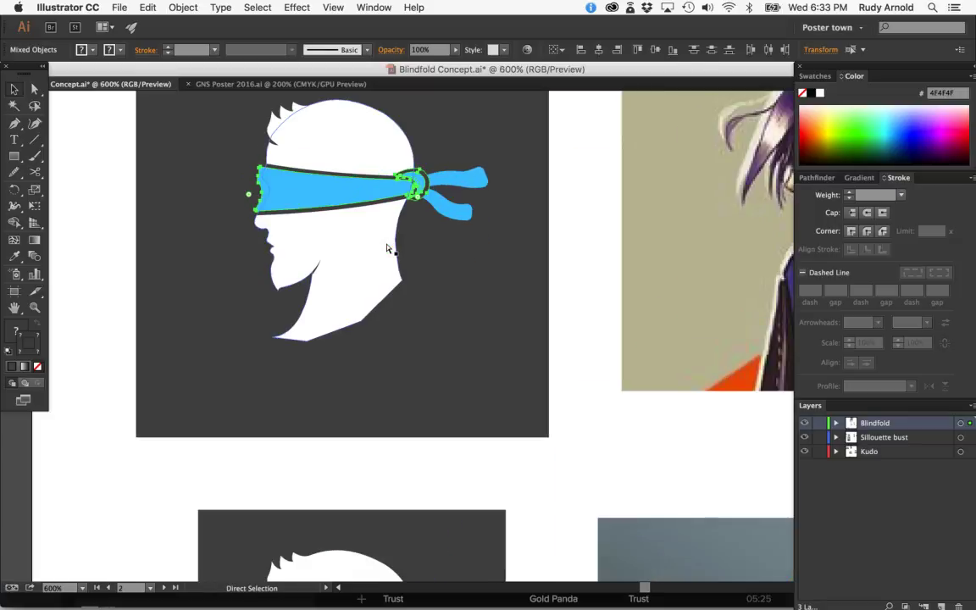
key("super+equal")
key("super+equal")
scroll(390, 248, "up", 5)
scroll(389, 248, "left", 2)
scroll(397, 261, "left", 1)
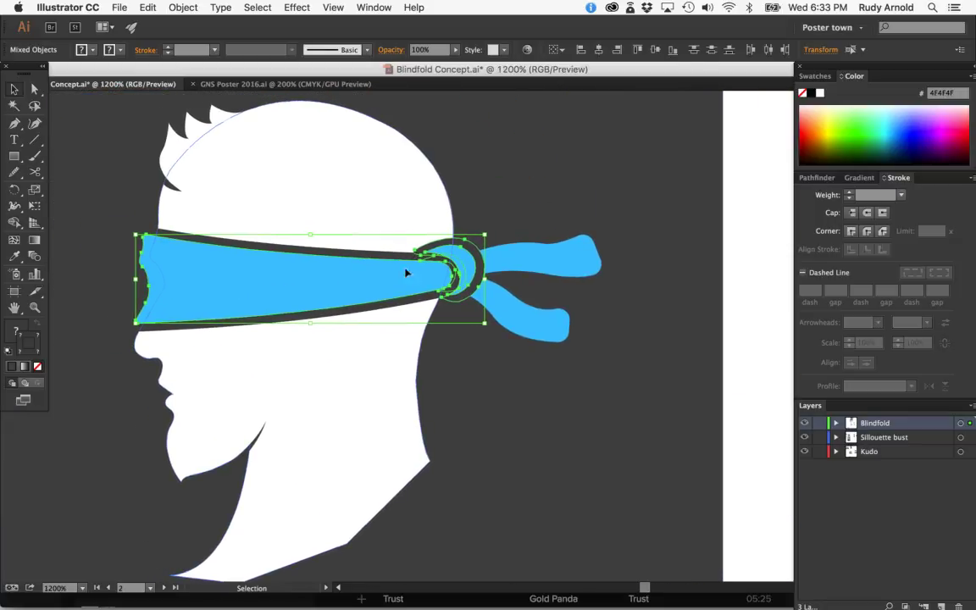
left_click_drag(223, 270, 225, 267)
left_click(115, 271)
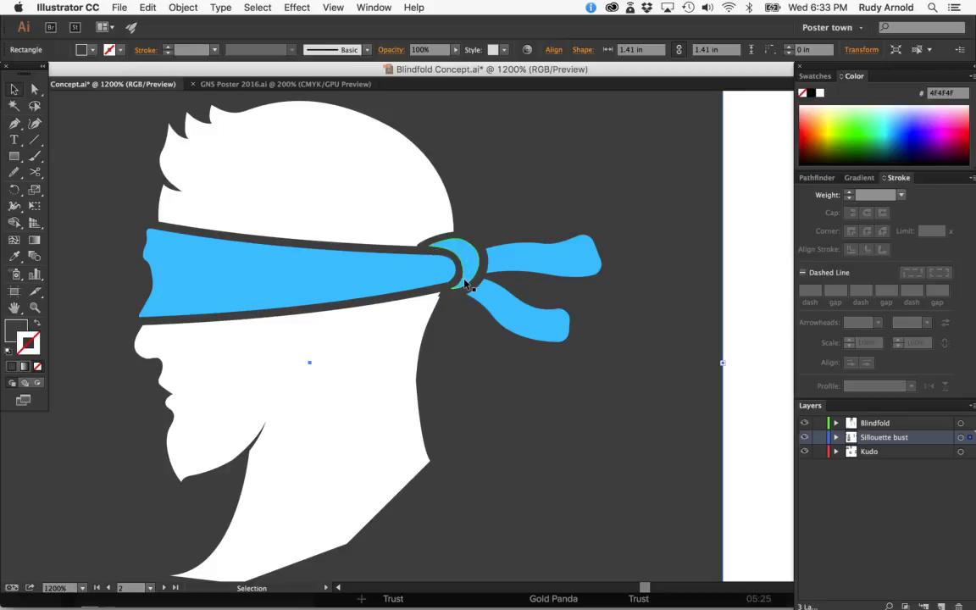
Step: Try shifting the band and knot slightly toward the back of the head
left_click(401, 271)
key("Up")
key("Up")
key("Right")
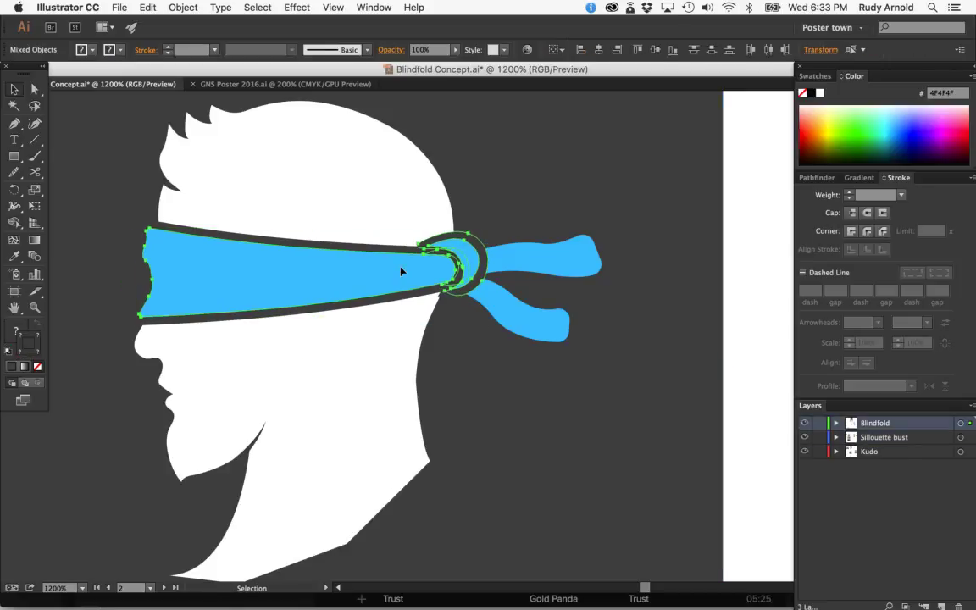
left_click_drag(346, 282, 349, 280)
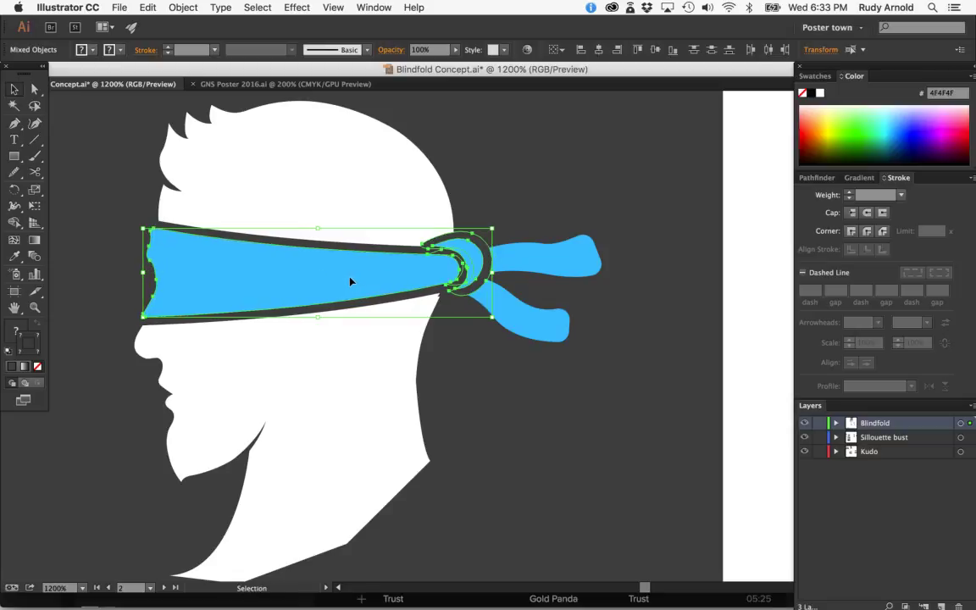
left_click(482, 340)
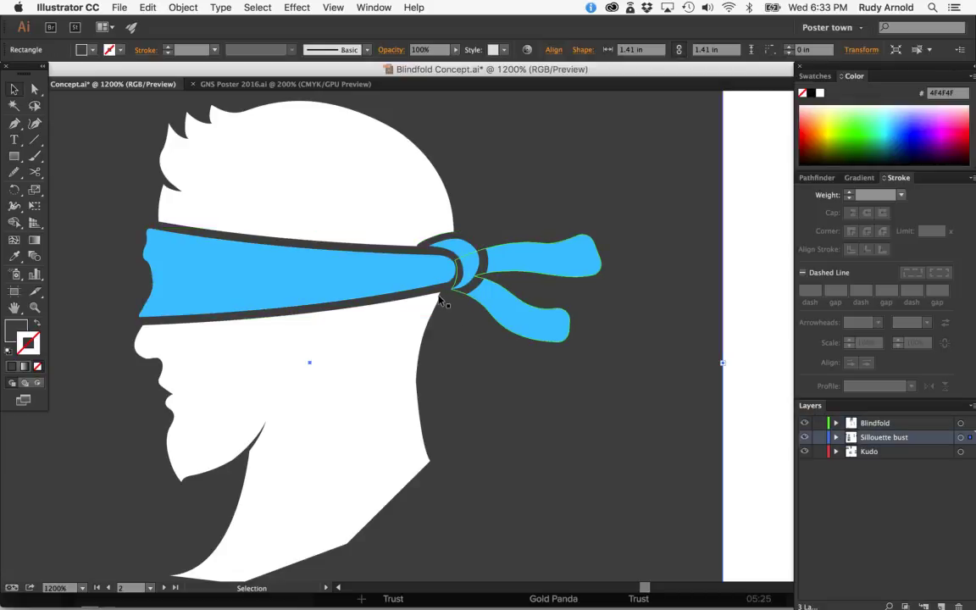
Step: Pull the tied ends' lower inner anchor point slightly behind the knot, away from the nape of the neck
left_click(505, 305)
key("a")
left_click_drag(451, 289, 457, 287)
left_click(473, 332)
key("v")
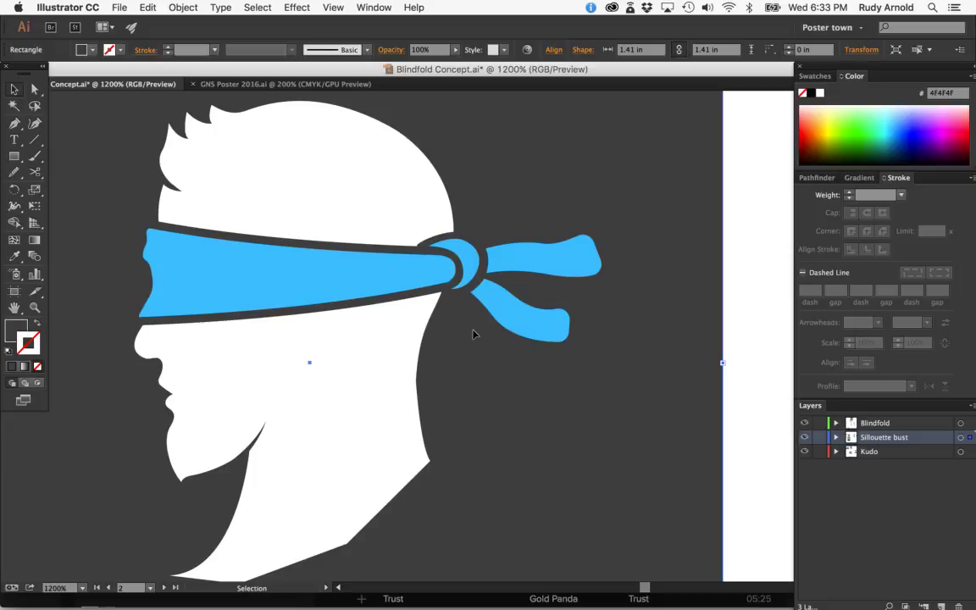
Step: Try moving the shapes that make up the knot, and undo each move
key("super+equal")
scroll(474, 331, "up", 3)
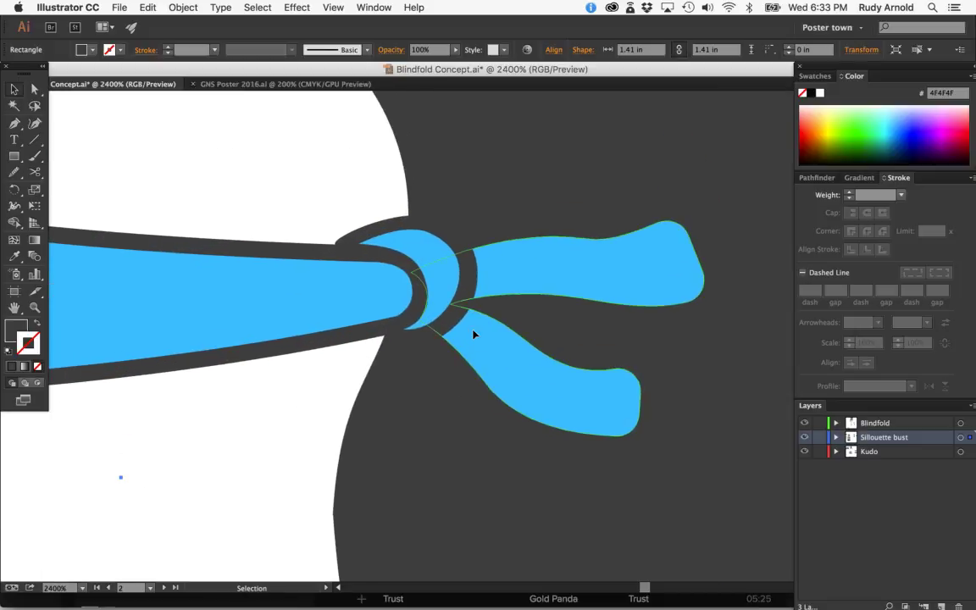
left_click_drag(470, 285, 535, 255)
key("super+z")
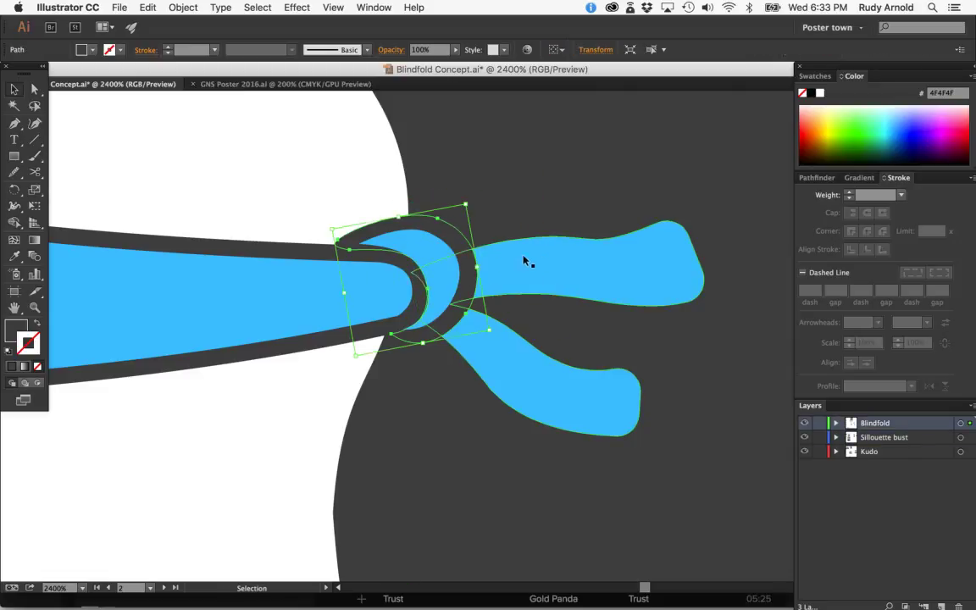
left_click_drag(424, 283, 453, 356)
key("super+z")
key("v")
left_click(423, 404)
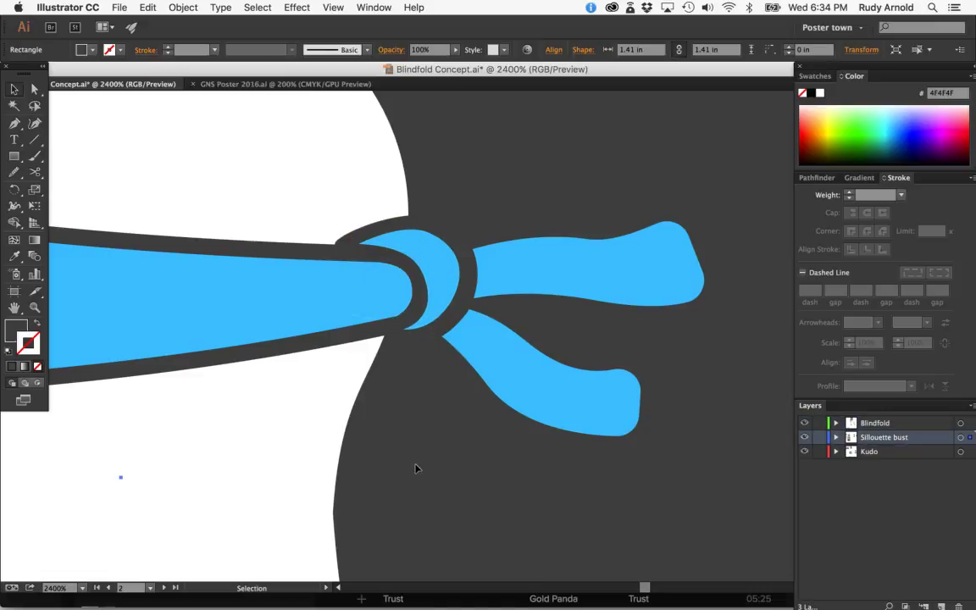
Step: Move the front anchor point of the knot's dark outline slightly toward the face, where it meets the band's upper edge
key("super+minus")
key("super+minus")
key("super+minus")
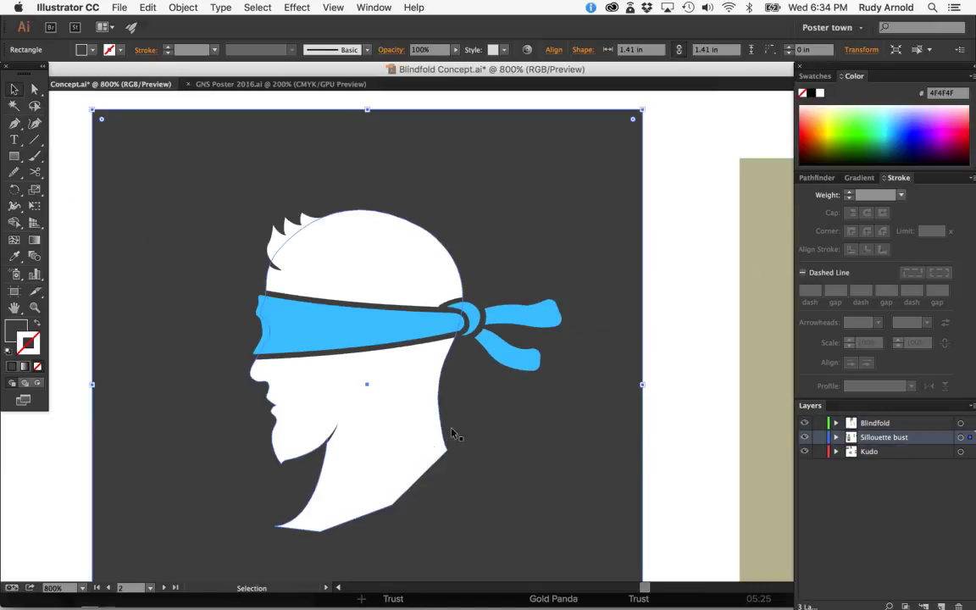
left_click(673, 429)
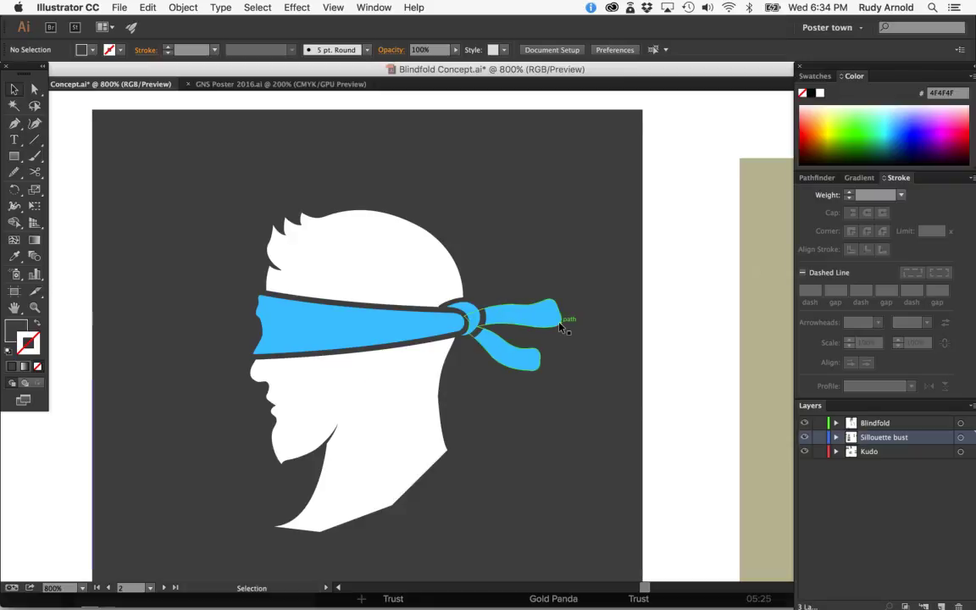
key("super+plus")
key("a")
scroll(508, 330, "up", 2)
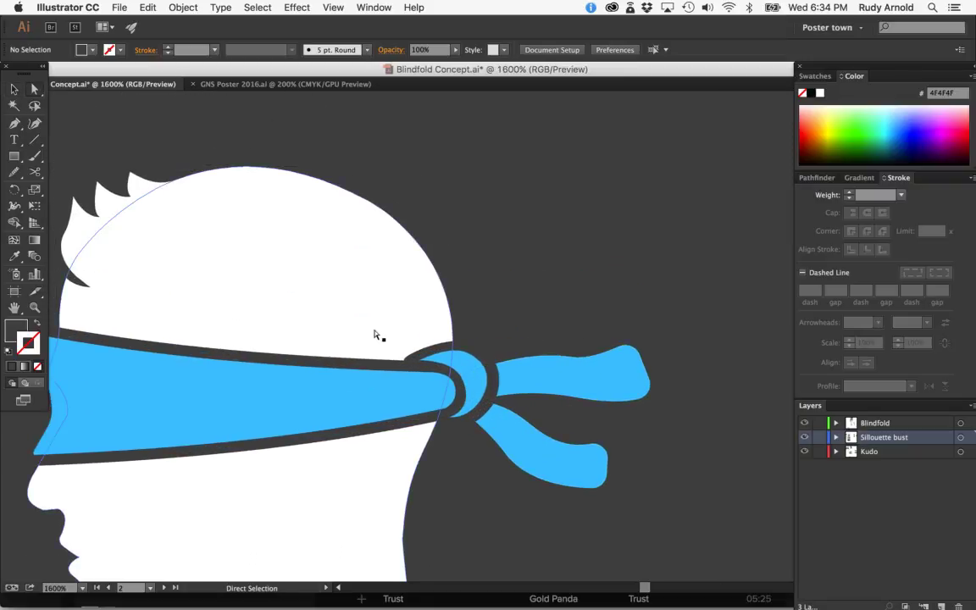
left_click(412, 363)
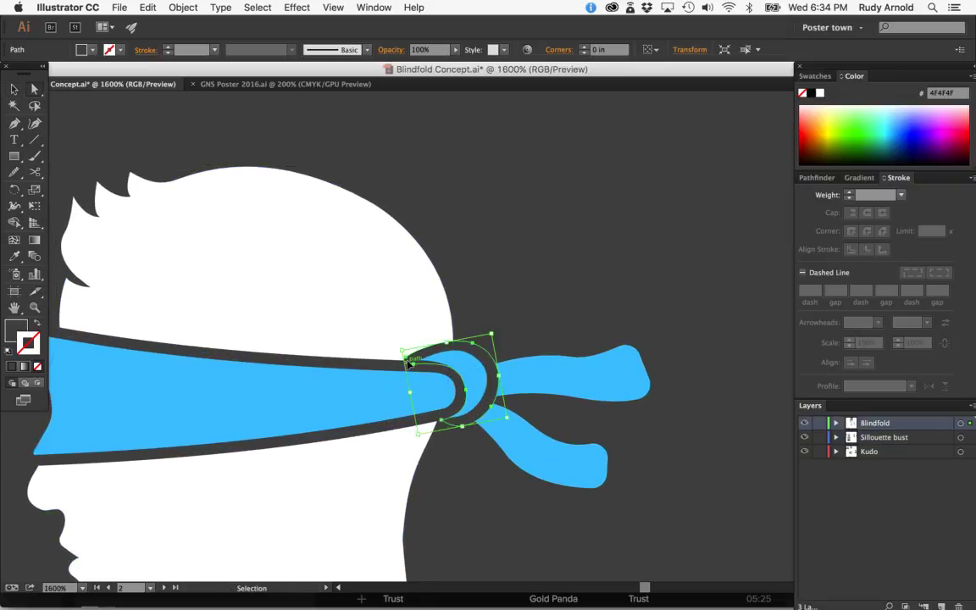
key("super+equal")
key("super+equal")
key("super+equal")
left_click(283, 370)
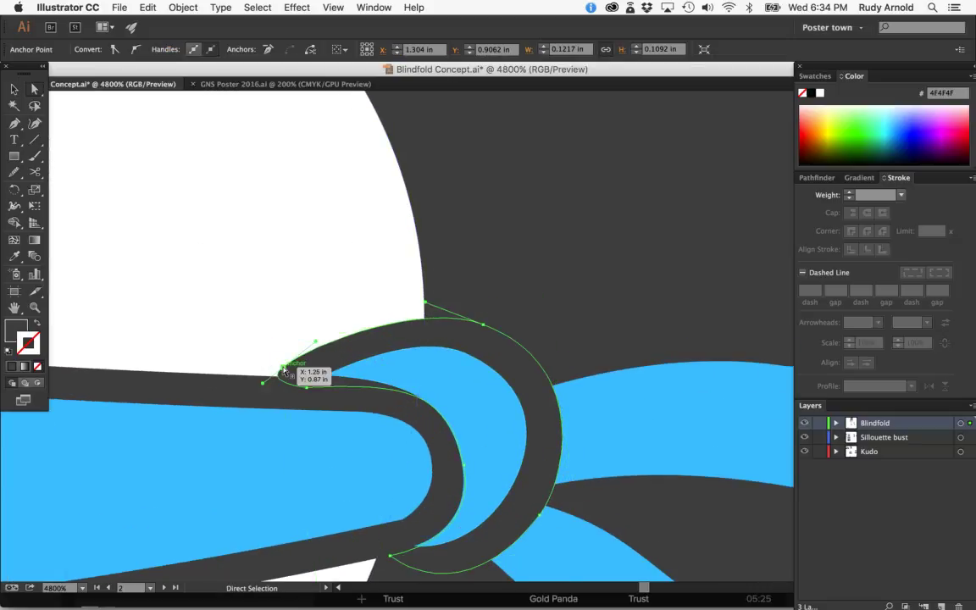
left_click_drag(278, 375, 276, 375)
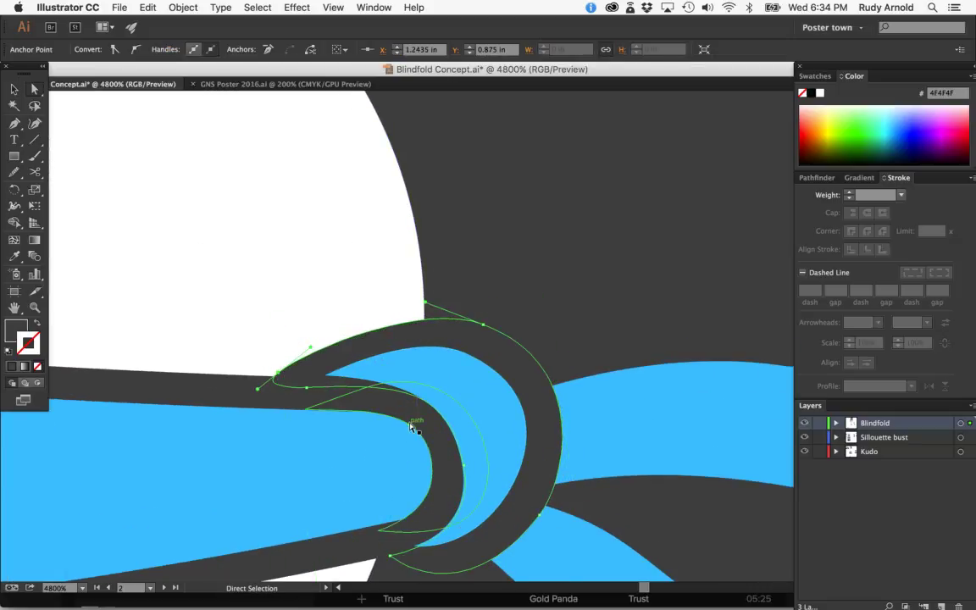
left_click(626, 275)
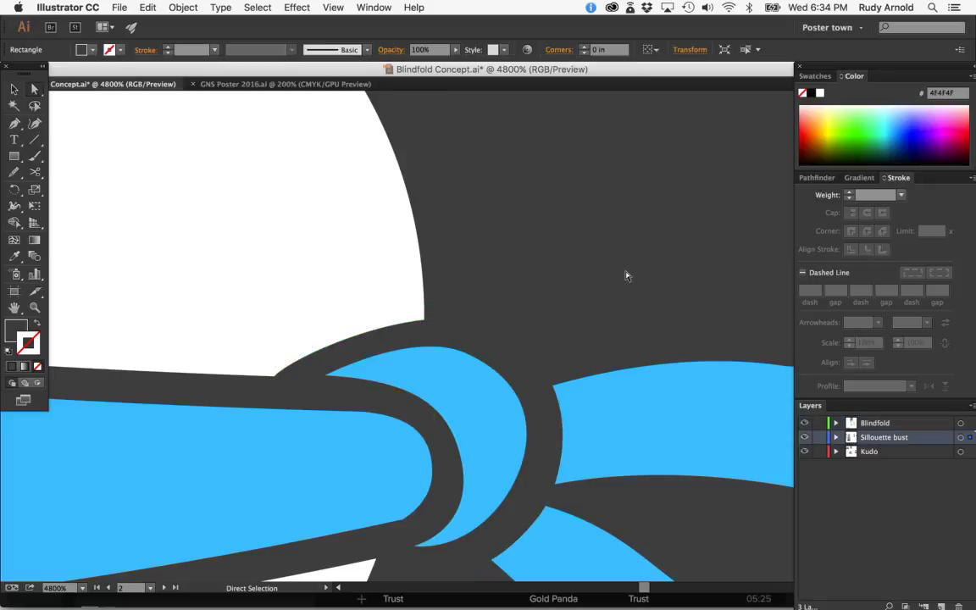
Step: Move the blue tied ends slightly up and outward from the knot on the uppermost head
scroll(415, 376, "down", 8)
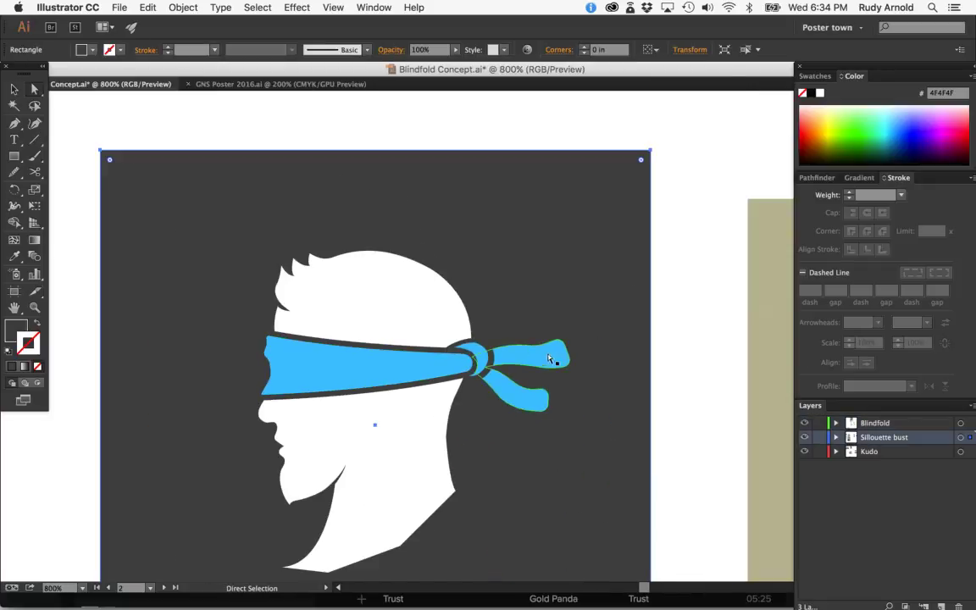
key("v")
left_click(524, 362)
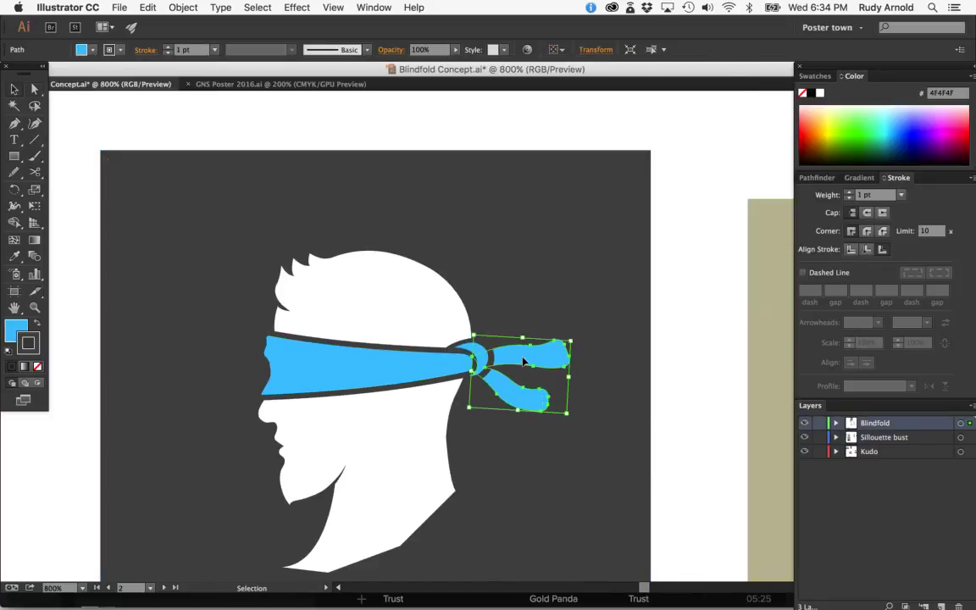
mouse_move(537, 360)
left_mouse_down()
mouse_move(551, 347)
mouse_move(547, 355)
left_mouse_up()
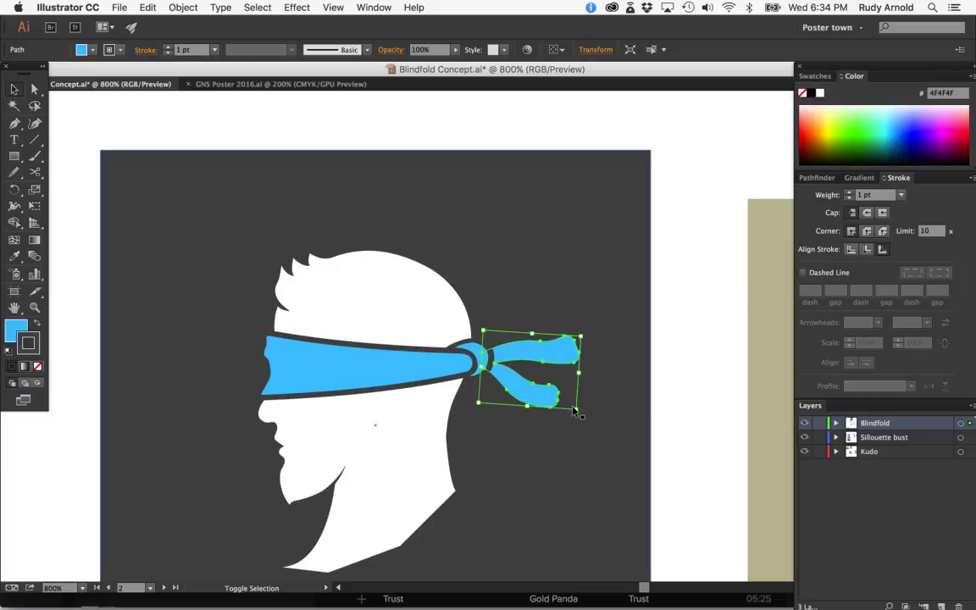
Step: Enlarge the blue tied ends slightly outward and downward behind the knot on the uppermost head, and deselect them
left_click_drag(577, 411, 586, 420)
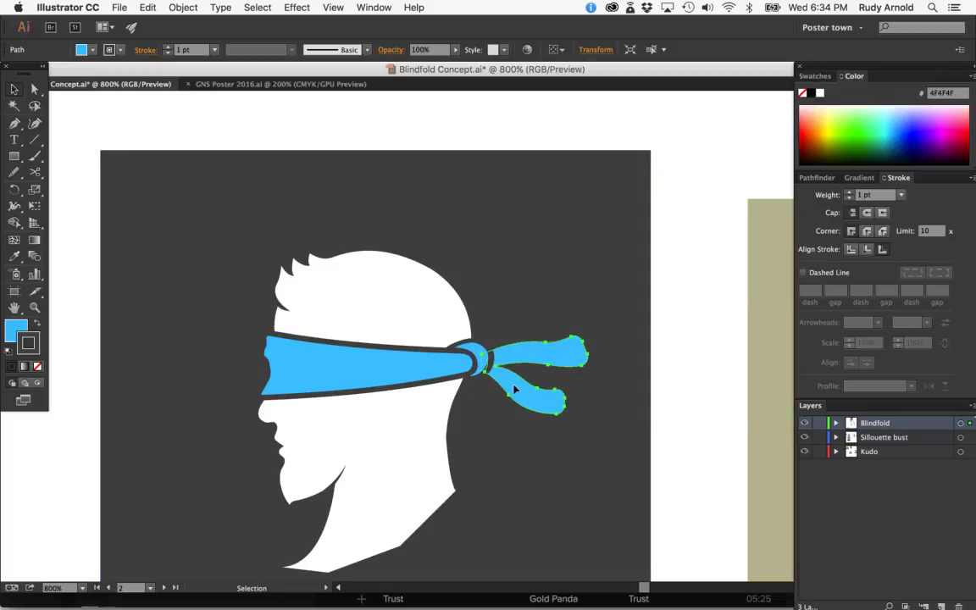
key("super+minus")
key("super+minus")
key("super+minus")
left_click(559, 430)
Step: Shrink the dark background square behind the uppermost head to about 1.006 in, framing the head and tied ends closely
left_click(488, 448)
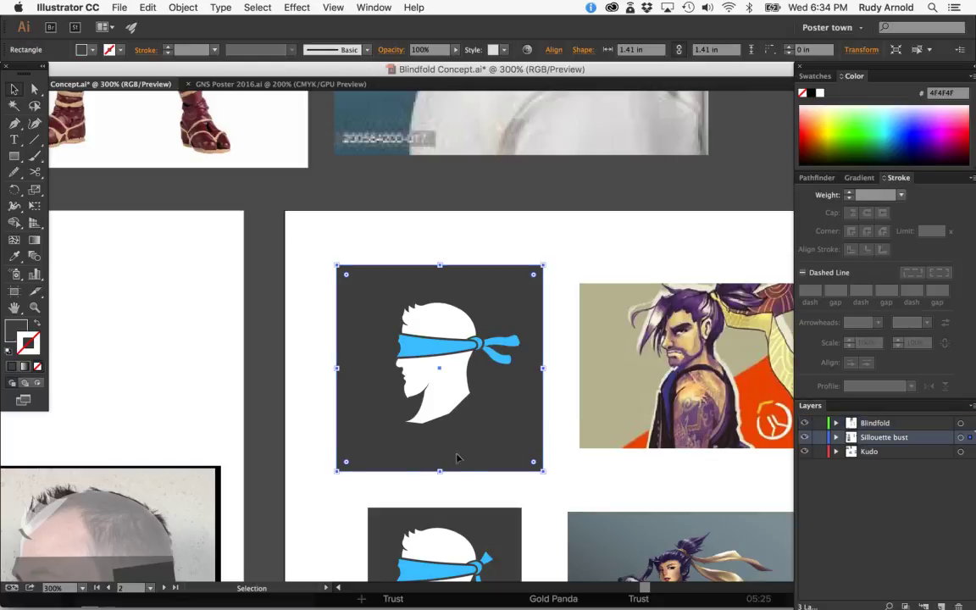
left_click_drag(542, 470, 511, 417)
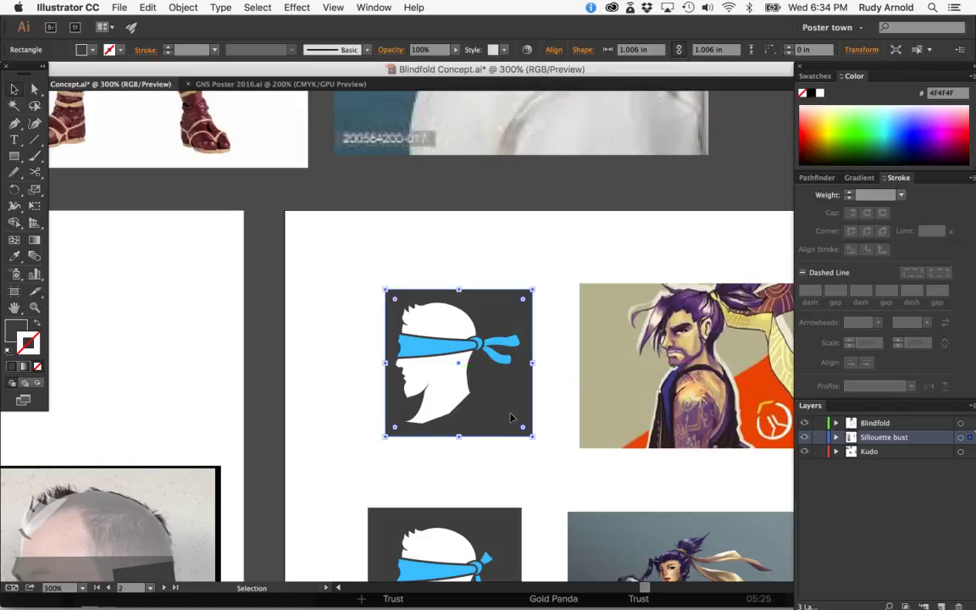
left_click(557, 412)
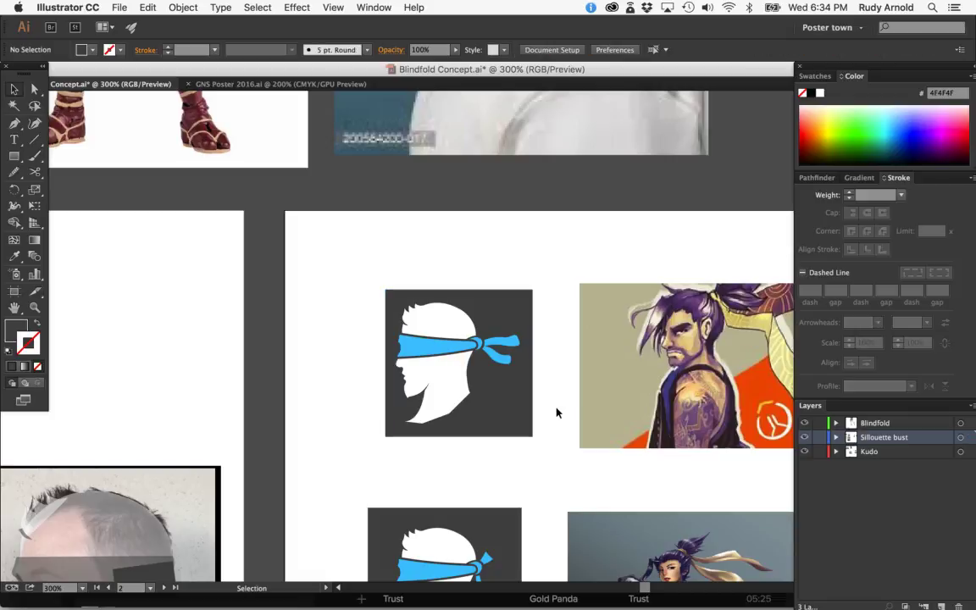
Step: Draw a short horizontal line behind the upper back of the head, with a white stroke and no fill
left_click(33, 139)
left_click_drag(470, 310, 502, 310)
key("i")
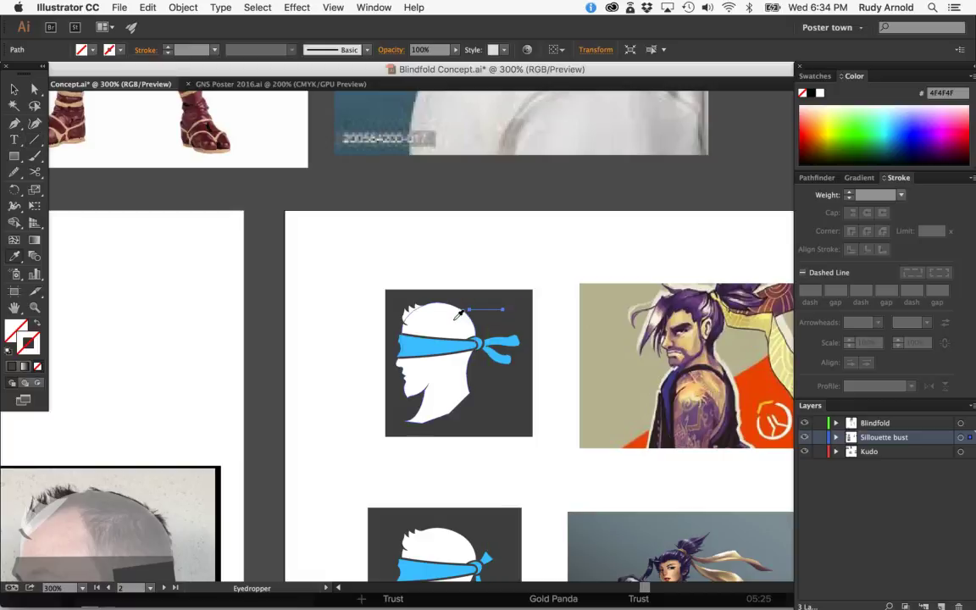
key("v")
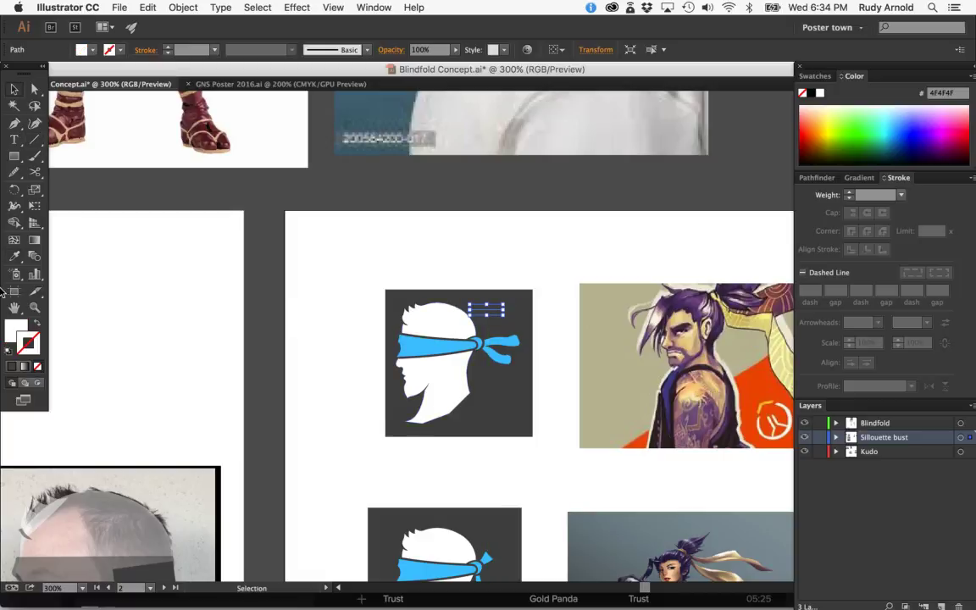
left_click(37, 326)
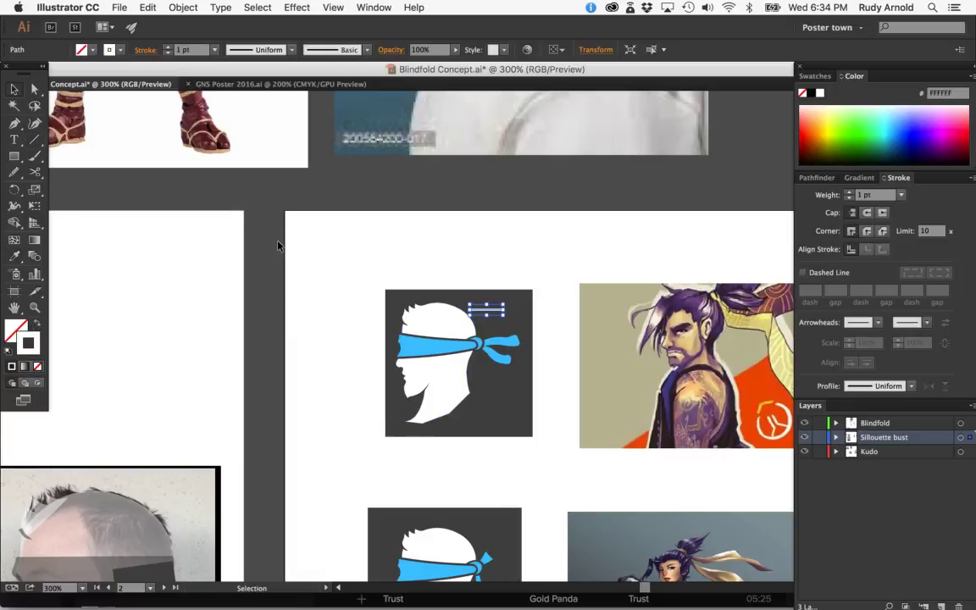
Step: Set the white line's stroke weight to 2 pt and give it round caps
left_click(169, 48)
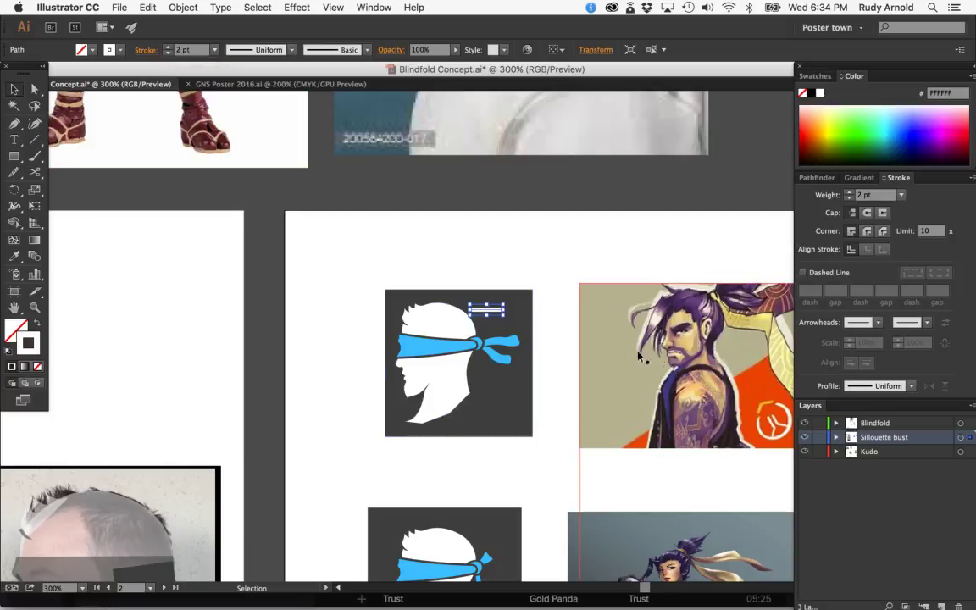
left_click(867, 215)
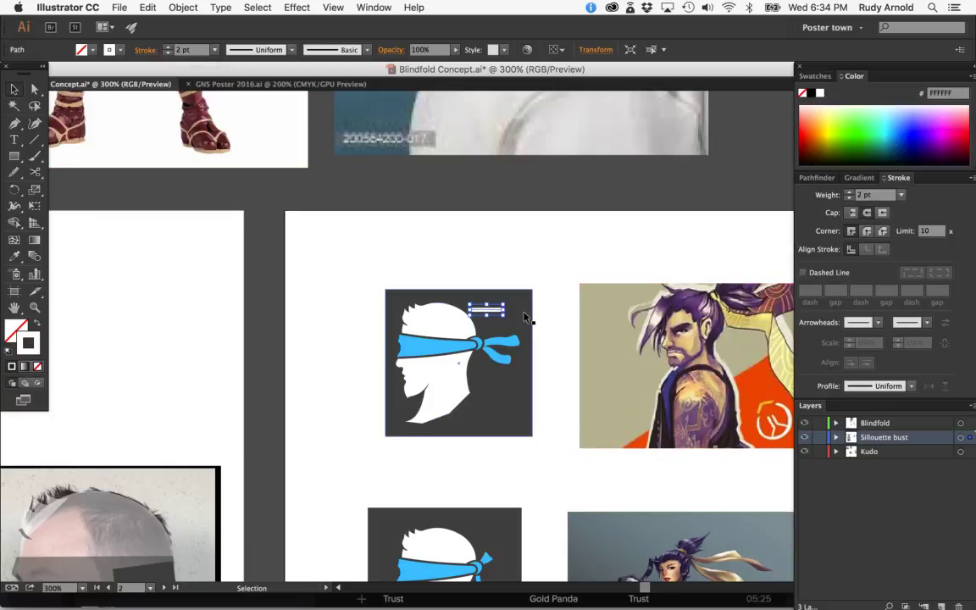
left_click(547, 328)
Step: Duplicate the white line just below the first, offset slightly away from the head and above the tied ends
left_click_drag(486, 310, 499, 328)
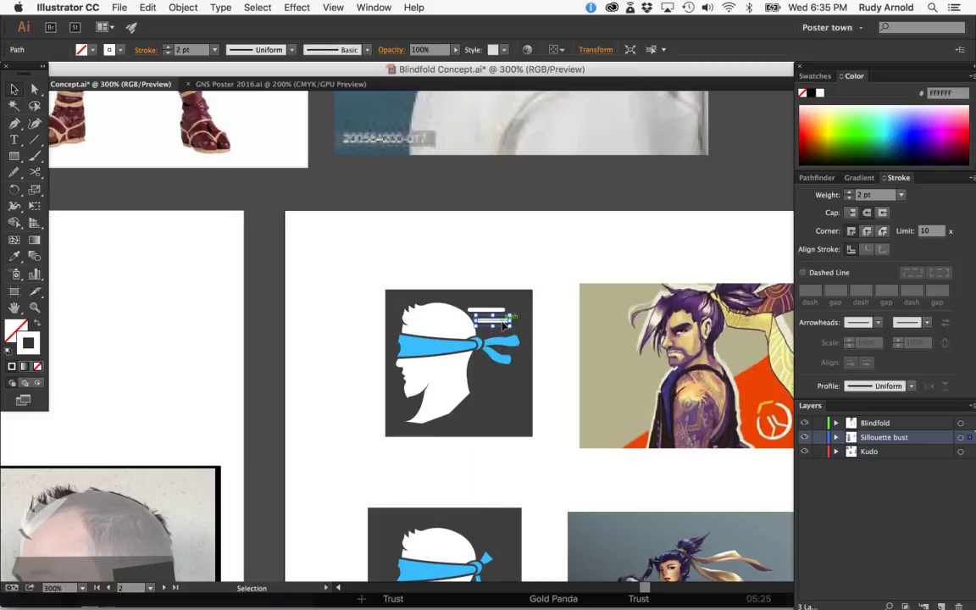
left_click_drag(505, 325, 509, 329)
double_click(504, 328)
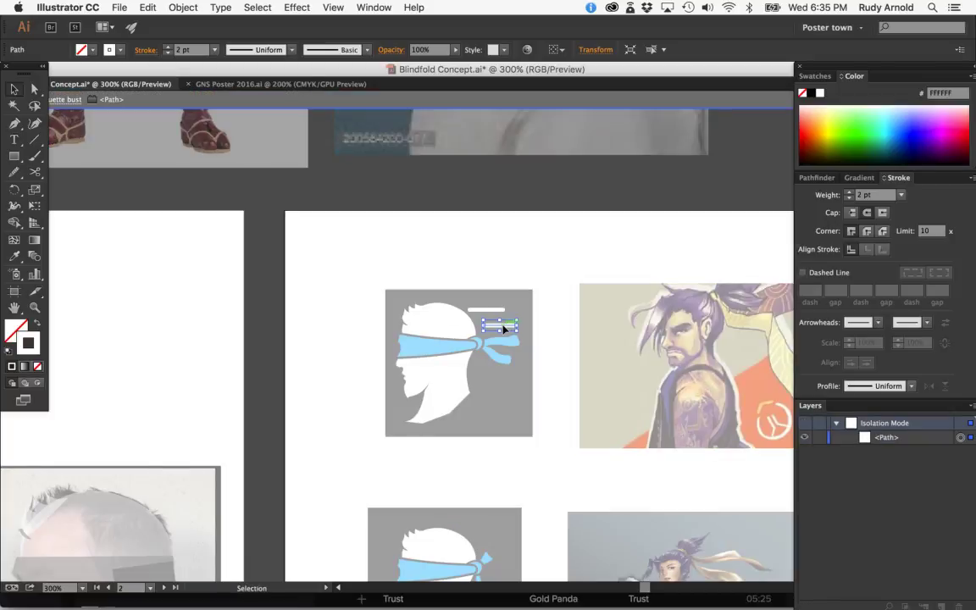
key("Escape")
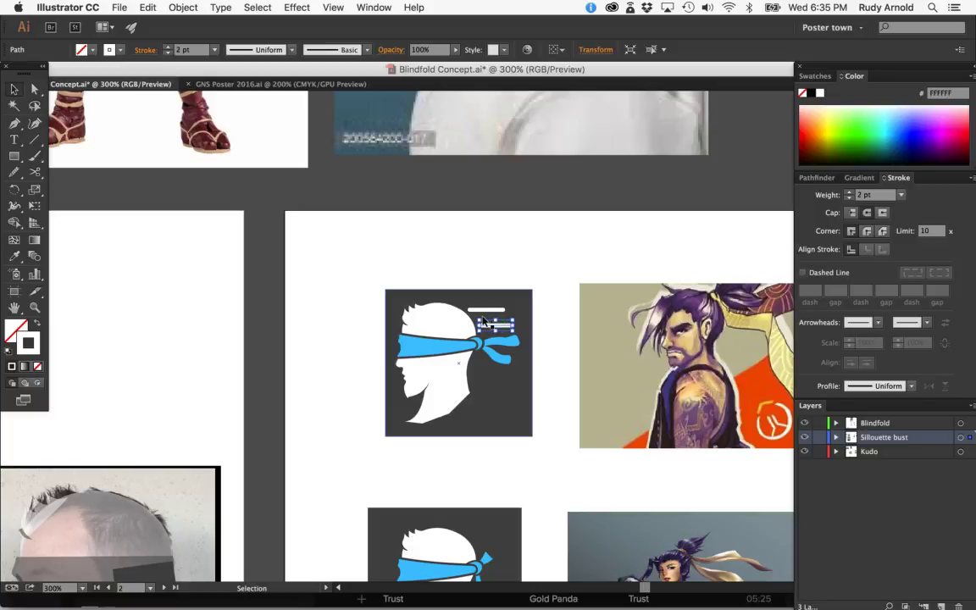
Step: Nudge both white lines together slightly away from the back of the head
left_click(484, 312, "shift")
key("Right")
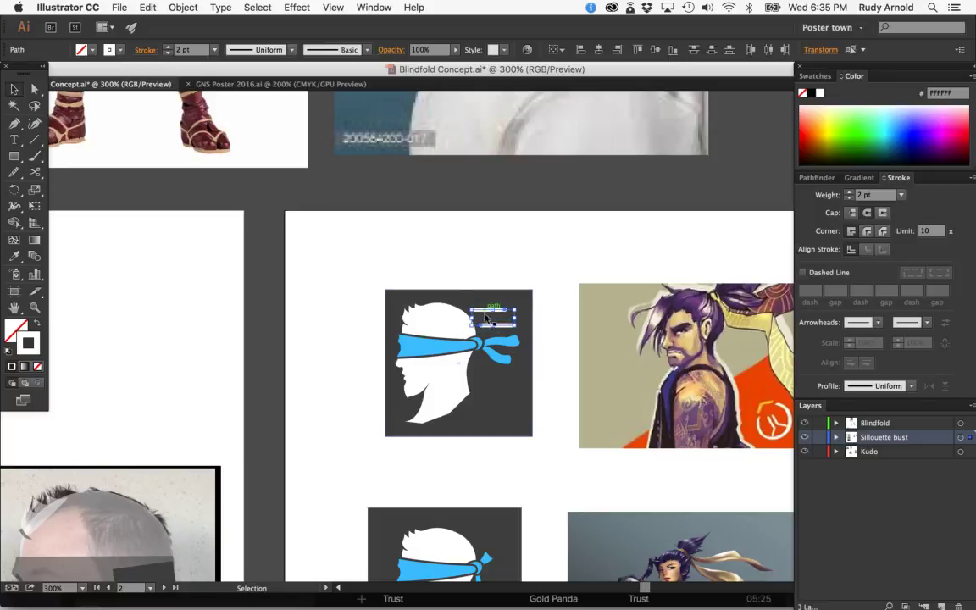
left_click(556, 393)
Step: Try copying single white lines into the space behind the neck, below the tied ends
left_click_drag(497, 325, 499, 395)
key("super+z")
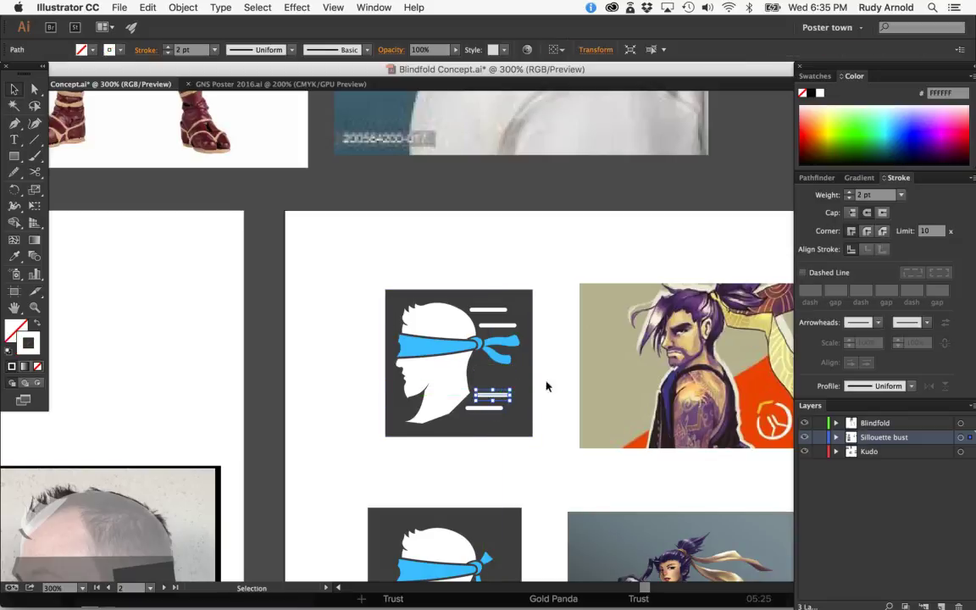
left_click(565, 386)
key("super+z")
key("v")
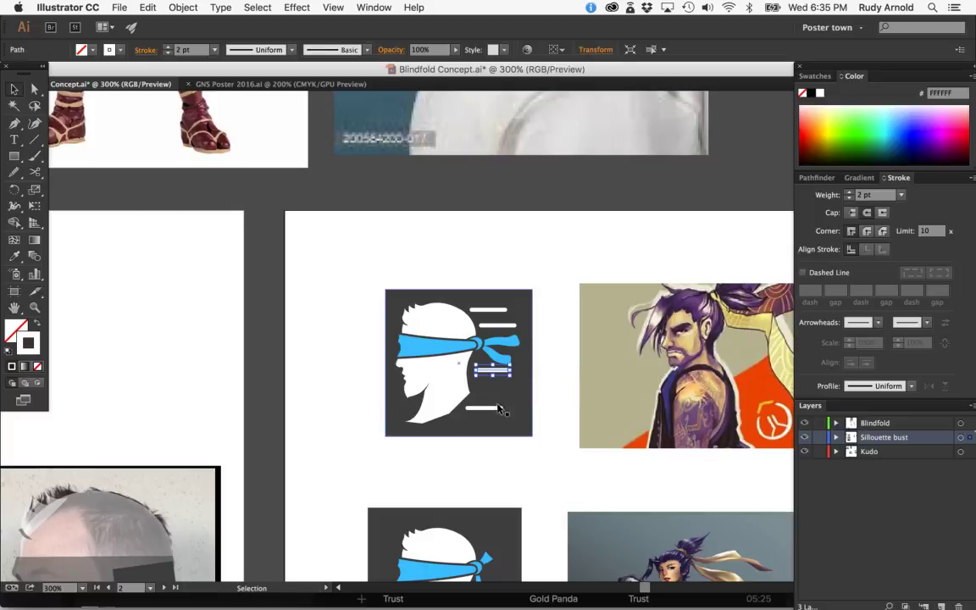
Step: Try repositioning the two white lines behind the neck to space them evenly beneath the tied ends
left_click_drag(503, 373, 495, 395)
left_click(584, 407)
left_click(507, 371)
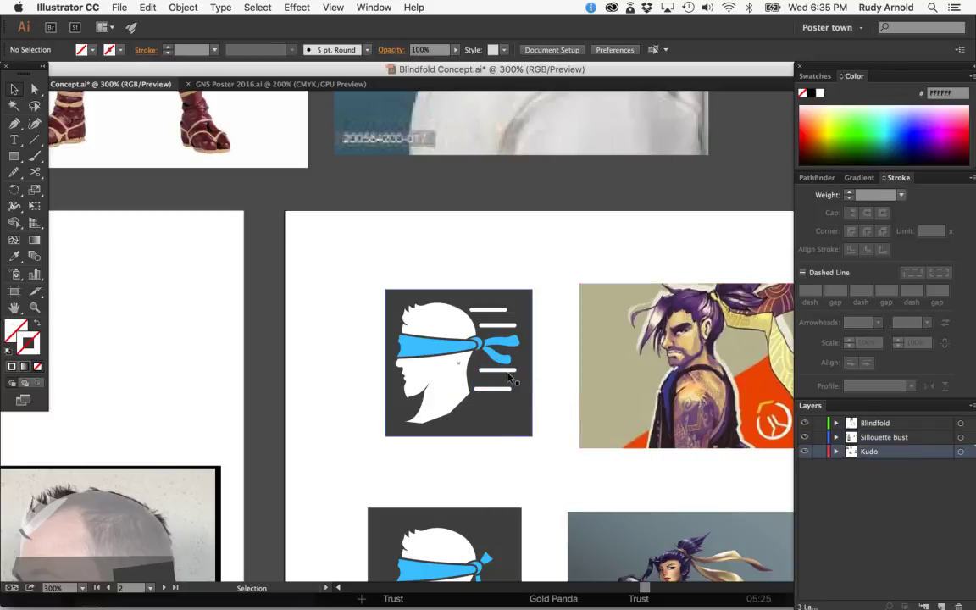
left_click(551, 400)
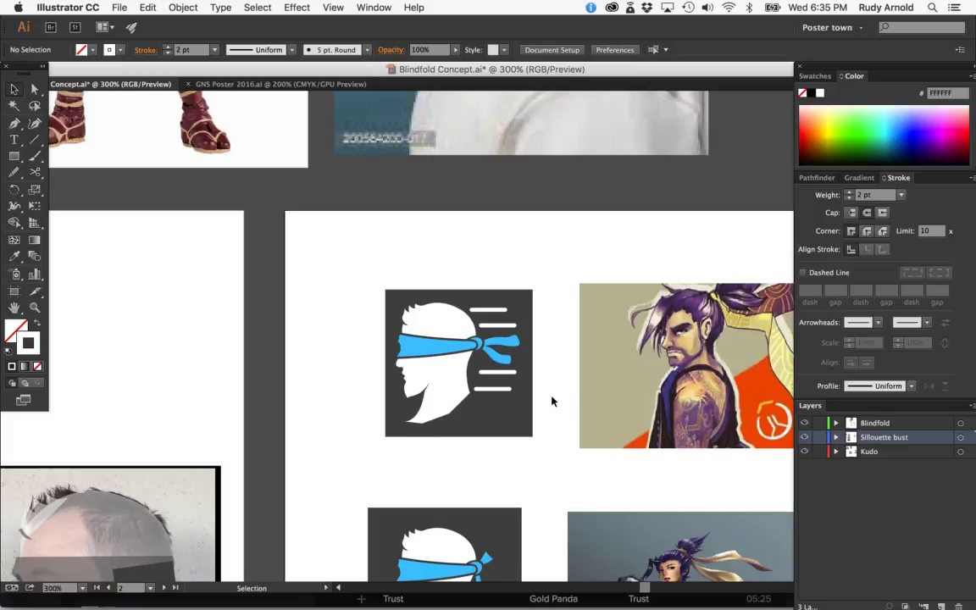
Step: Delete the two white lines behind the neck, below the tied ends
left_click(507, 373)
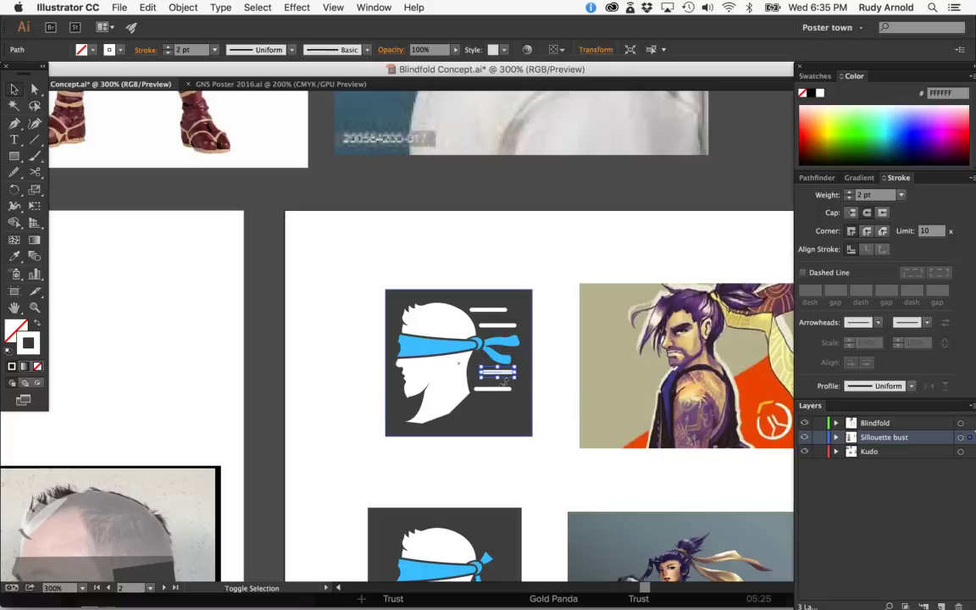
left_click(499, 388, "shift")
key("Delete")
Step: Duplicate the two white lines above the tied ends together, straight down into the space behind the neck
left_click(502, 326)
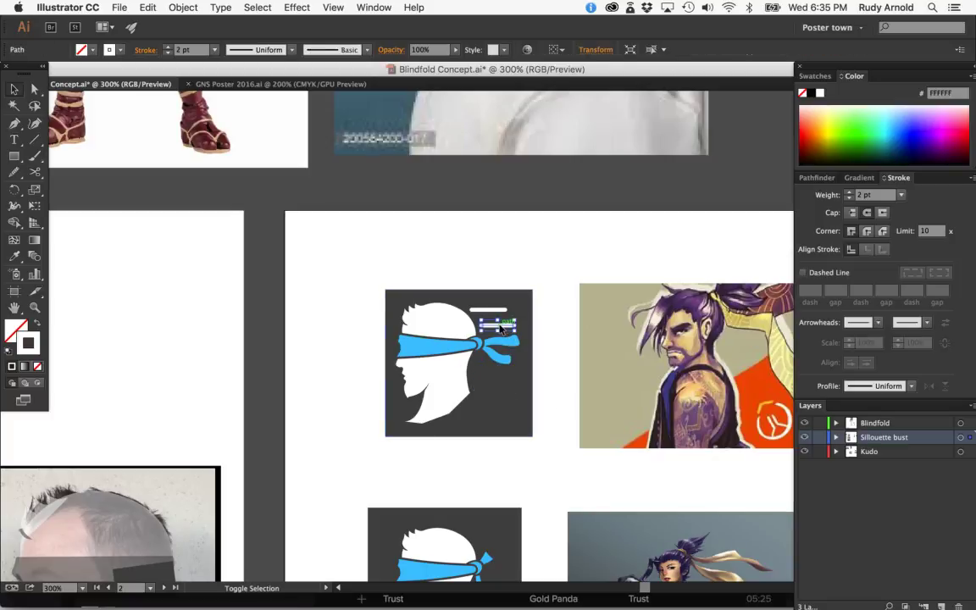
left_click(487, 310, "shift")
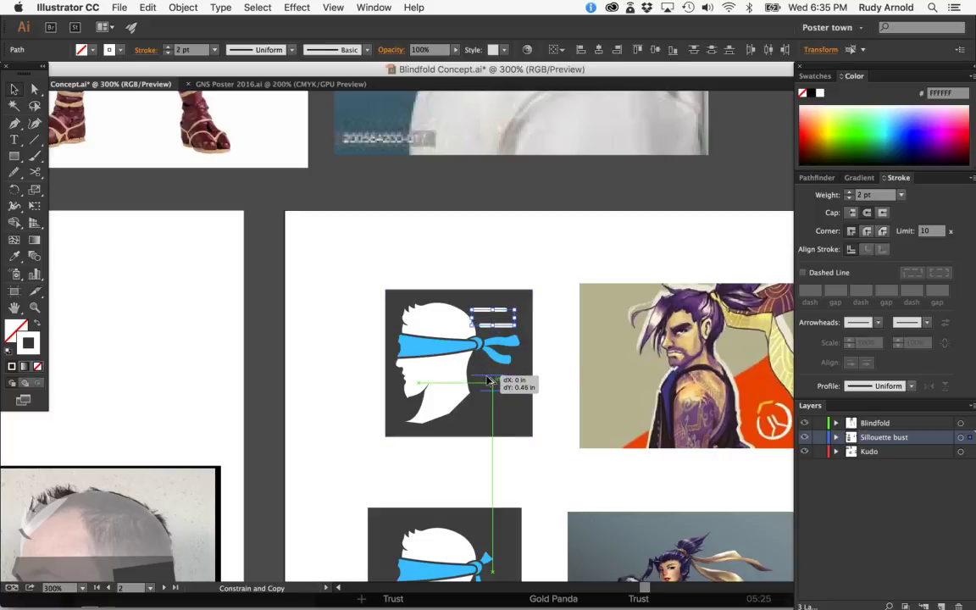